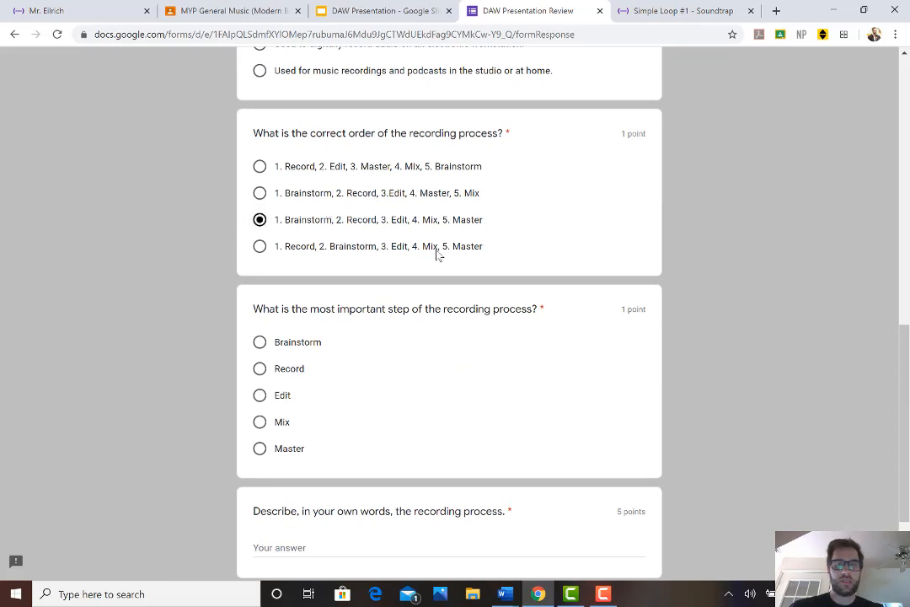
# Choose Brainstorm as the most important recording step, answer the description question with "The recording process is ..............." and try to submit the form
pyautogui.scroll(-2, 320, 273)
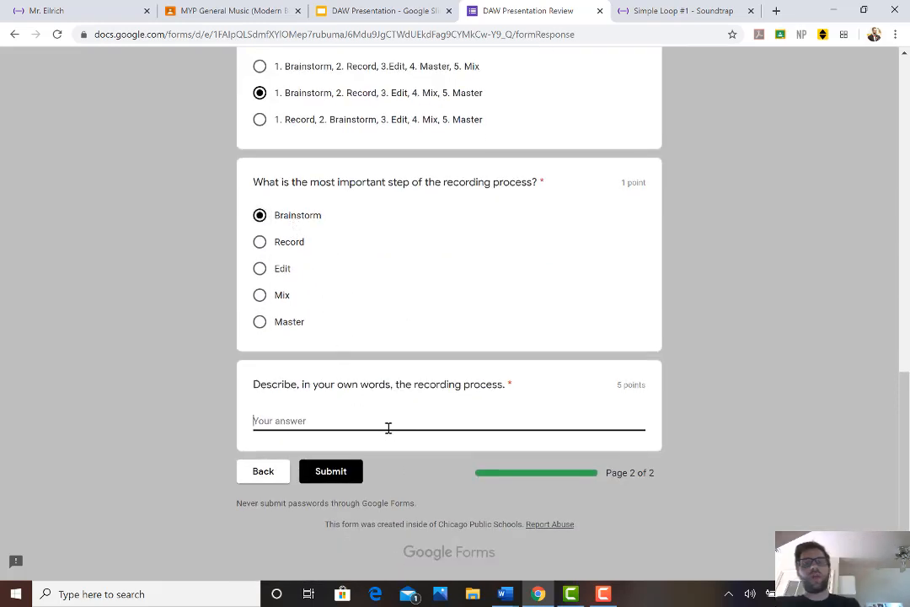
pyautogui.write('The ')
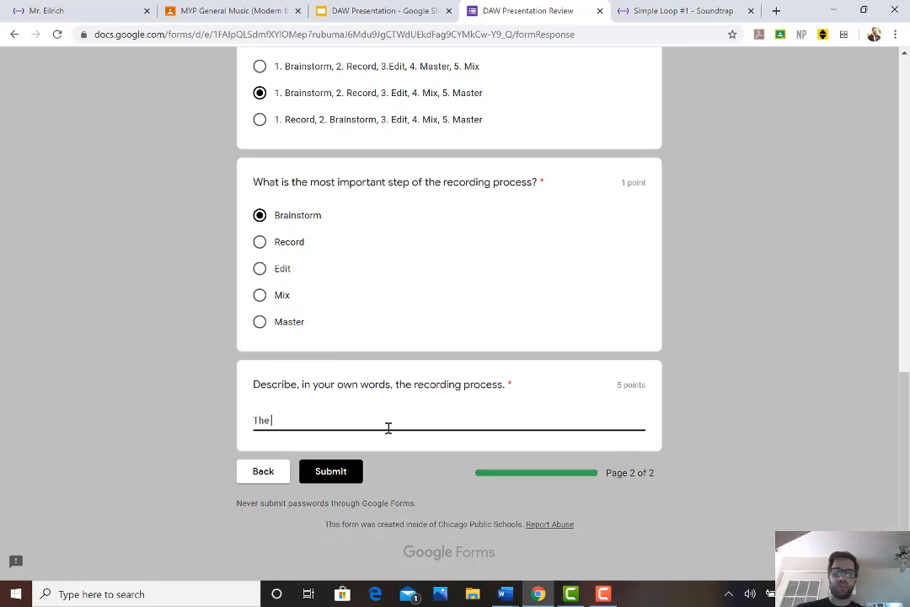
pyautogui.write('recording process is ...............')
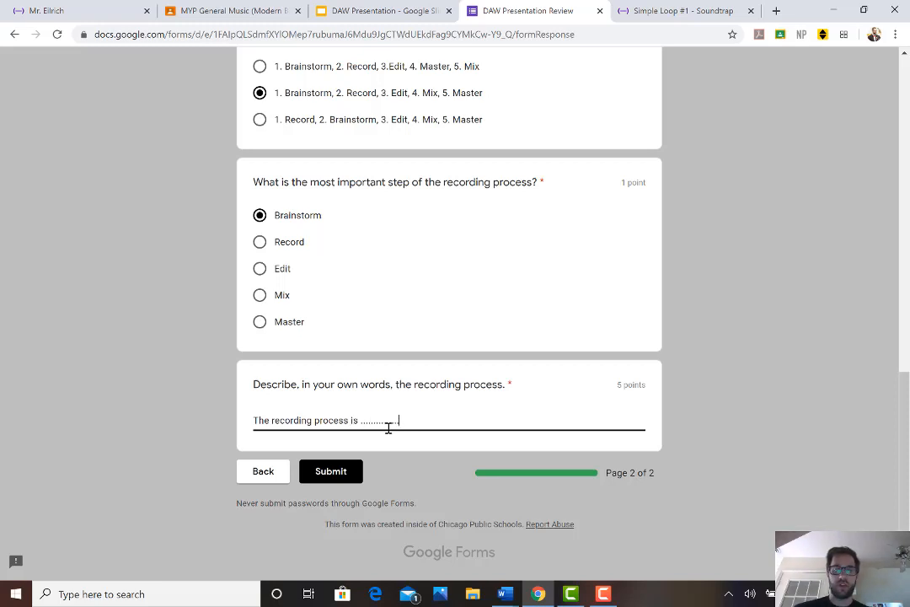
pyautogui.click(330, 472)
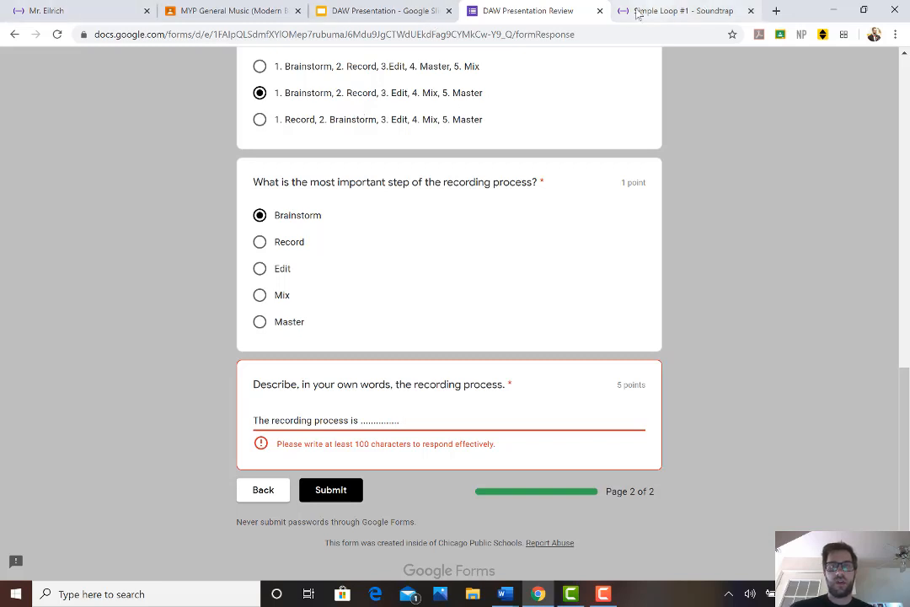
# Switch to the MYP General Music class in Google Classroom and view the instructions for Soundtrap Assignment #1
pyautogui.click(220, 10)
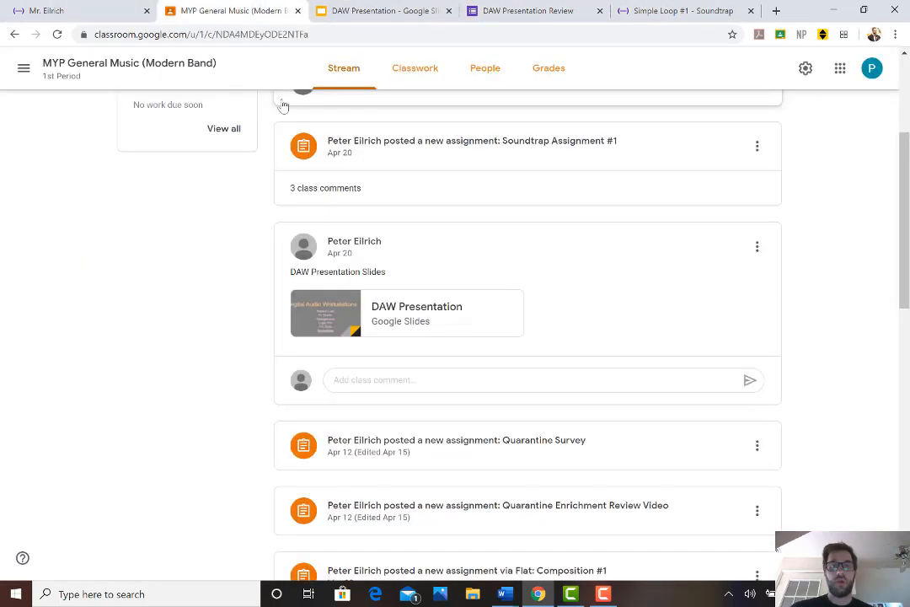
pyautogui.scroll(3, 422, 154)
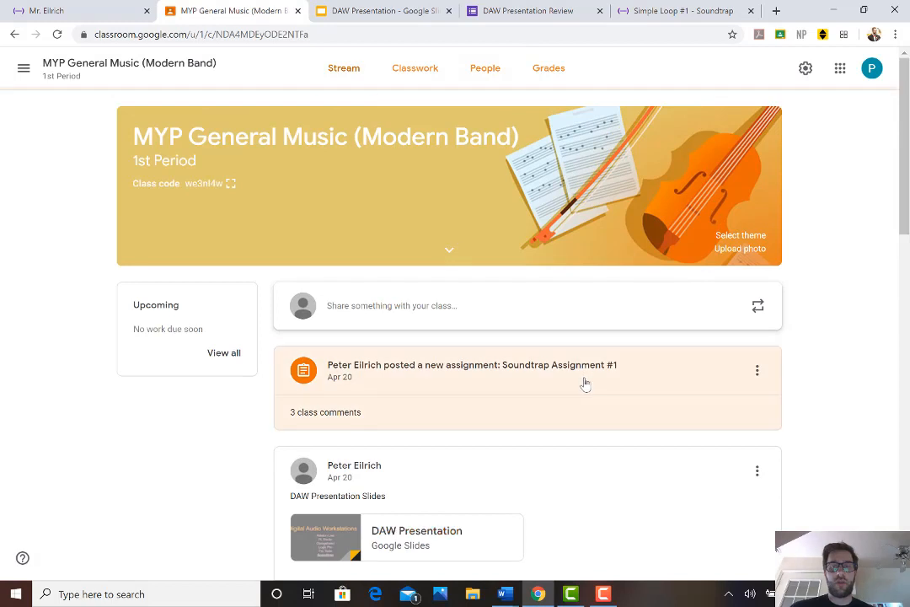
pyautogui.click(584, 380)
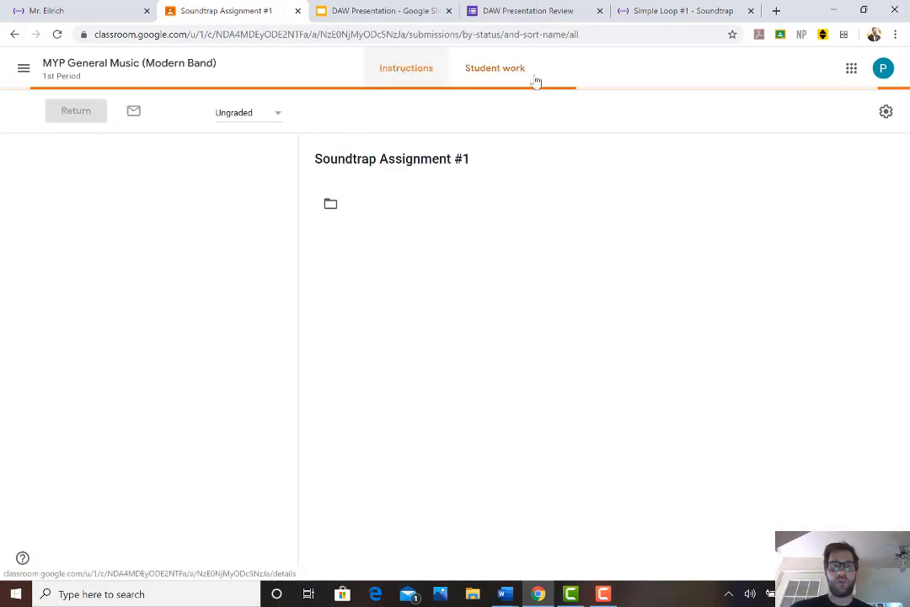
pyautogui.click(412, 69)
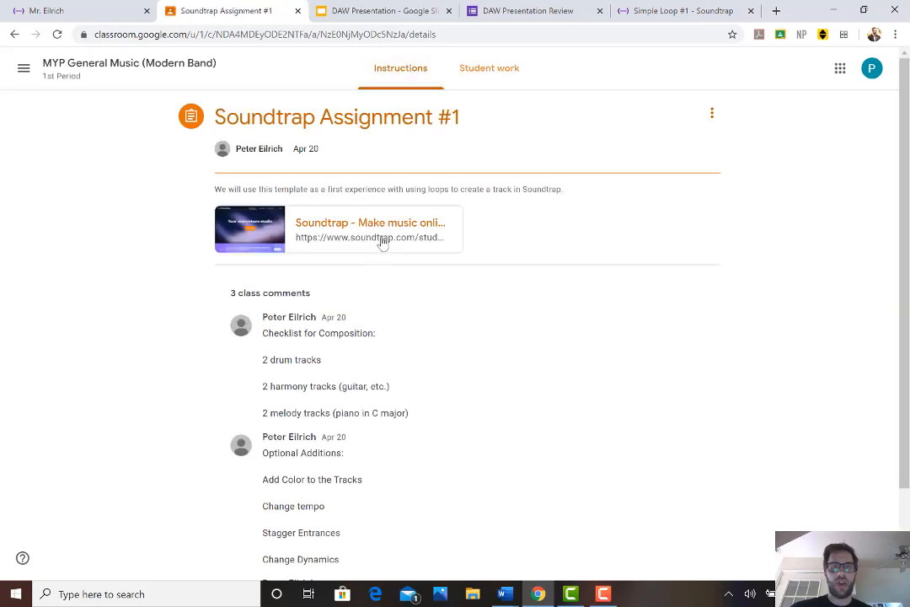
# Switch to the Simple Loop #1 project in Soundtrap and filter the loop library to Drums
pyautogui.click(645, 10)
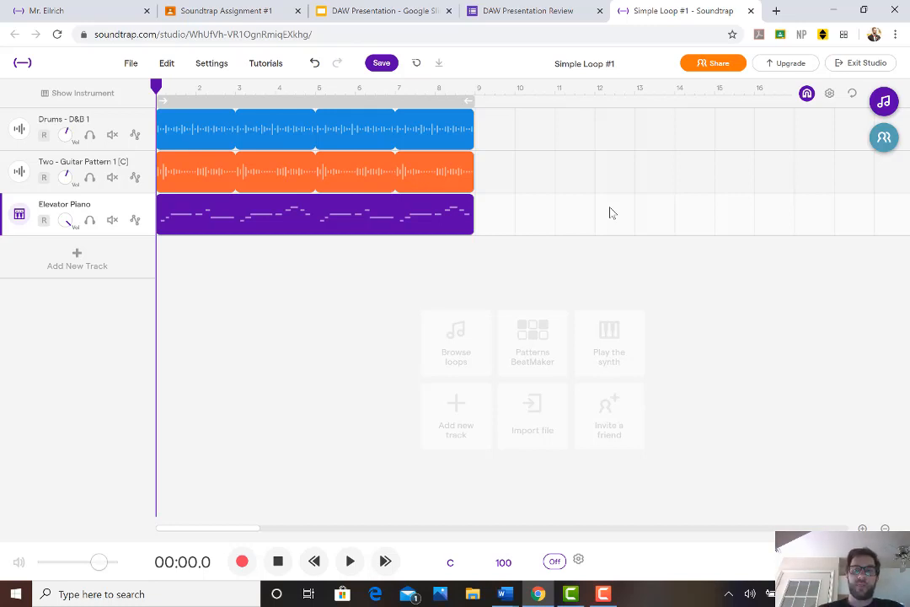
pyautogui.click(882, 113)
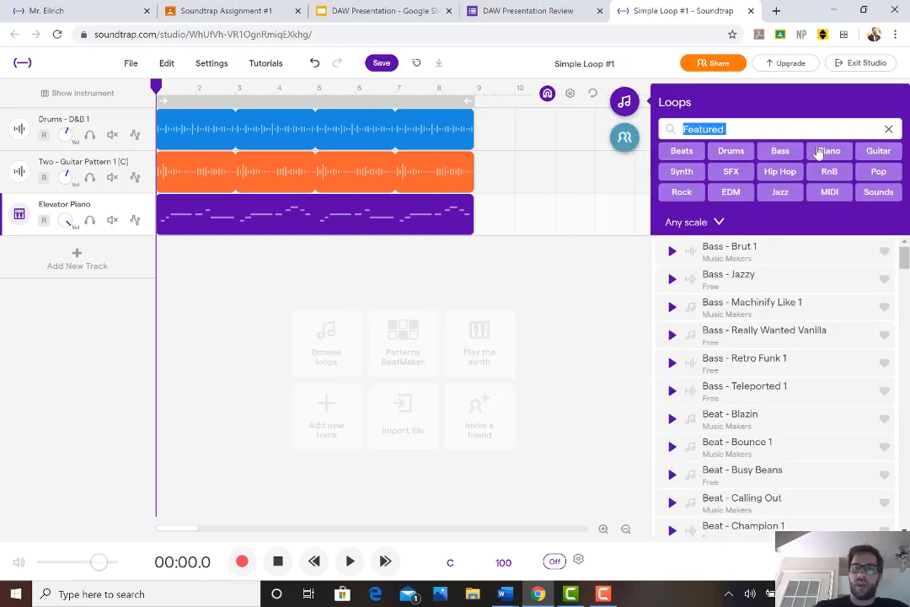
pyautogui.click(748, 152)
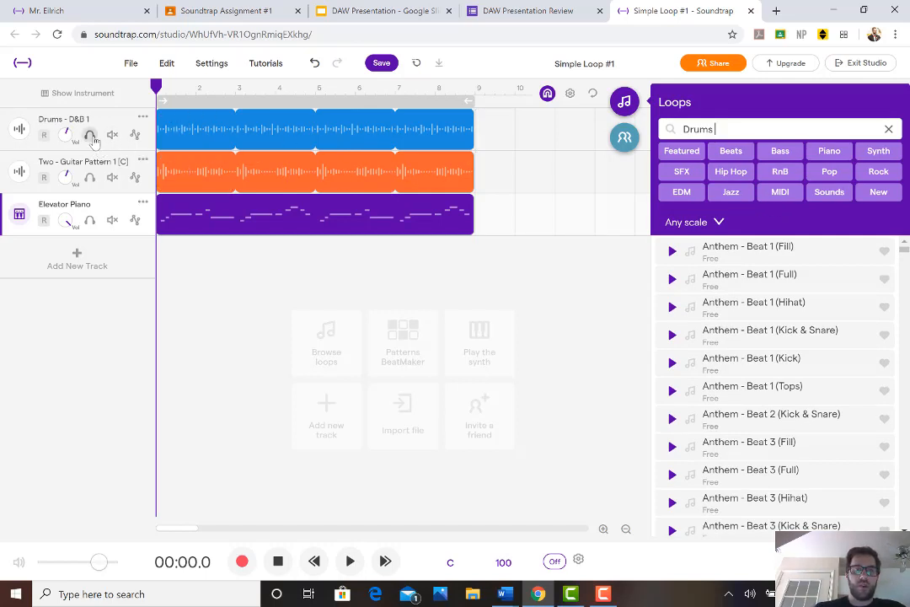
# Solo the Drums - D&B 1 track, play it briefly and return the playhead to the start
pyautogui.click(90, 136)
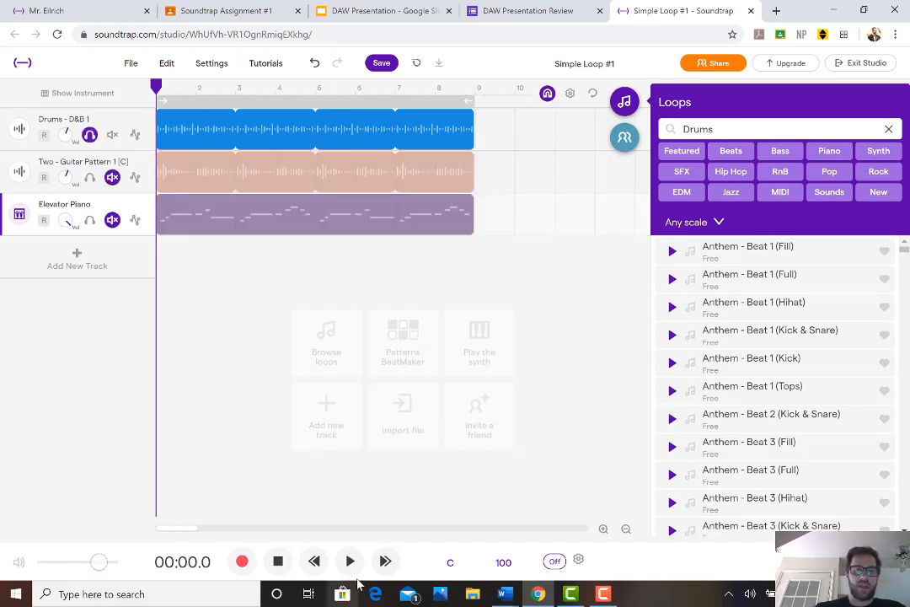
pyautogui.click(350, 561)
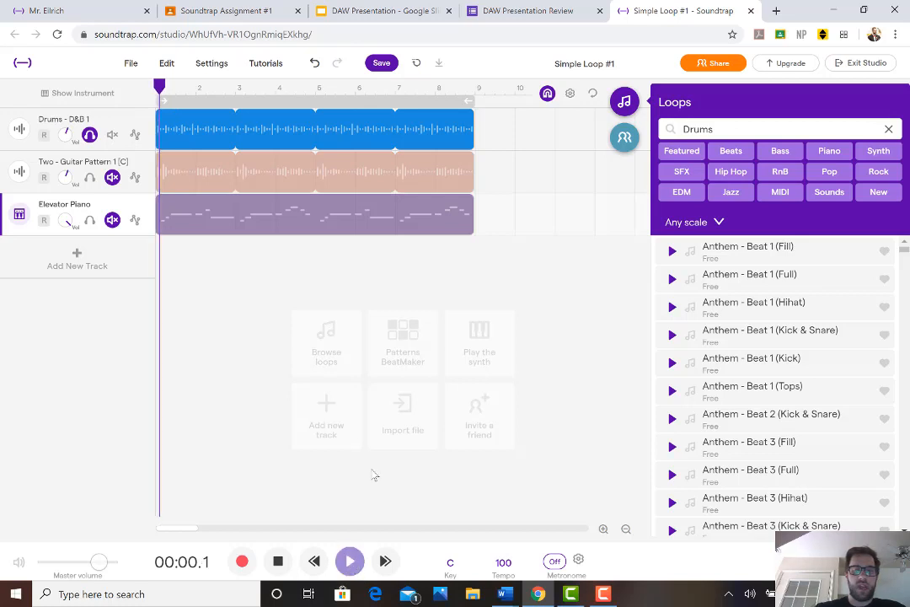
pyautogui.click(349, 560)
pyautogui.click(278, 560)
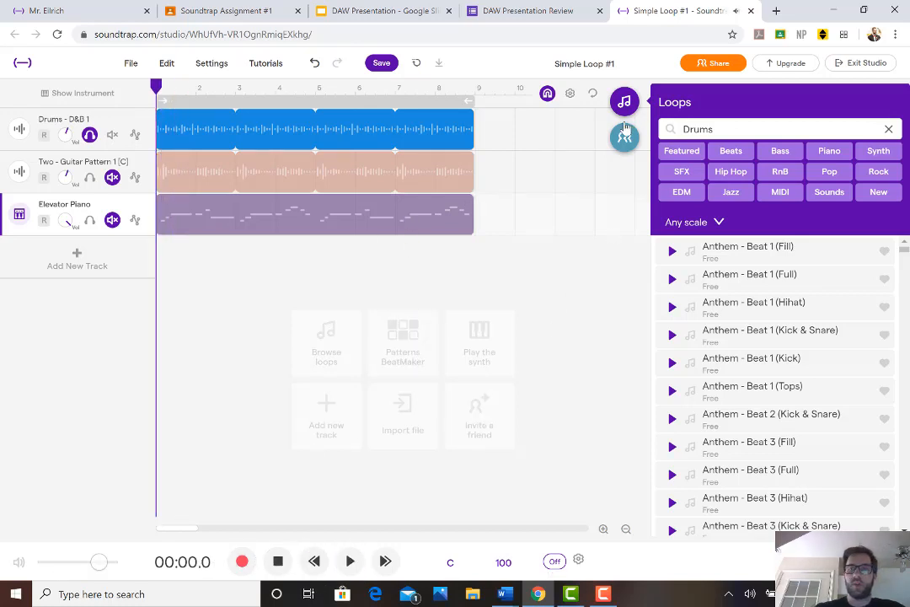
# Turn on cycle playback for the section from bar 1 to bar 9 and play the soloed drum track
pyautogui.click(594, 94)
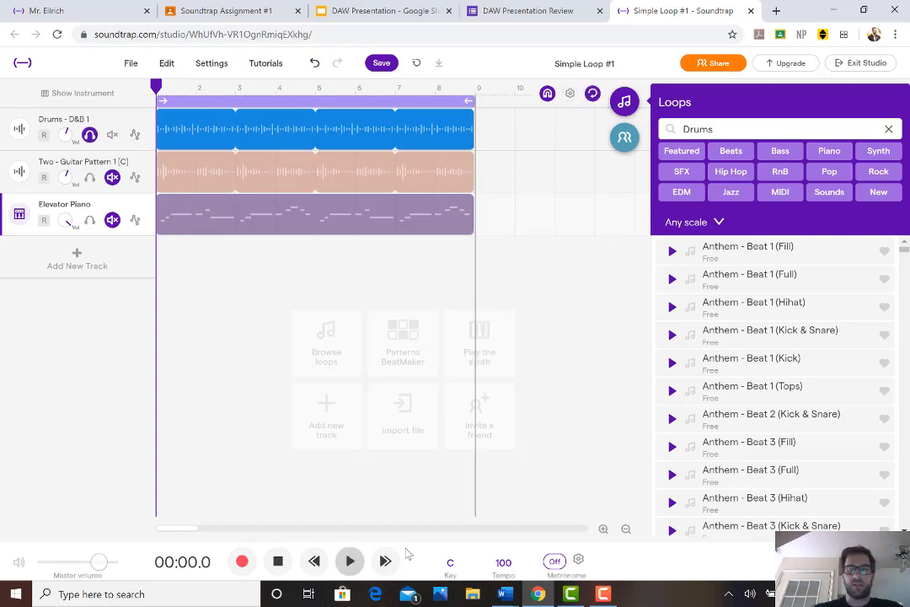
pyautogui.press('space')
pyautogui.scroll(-8, 743, 402)
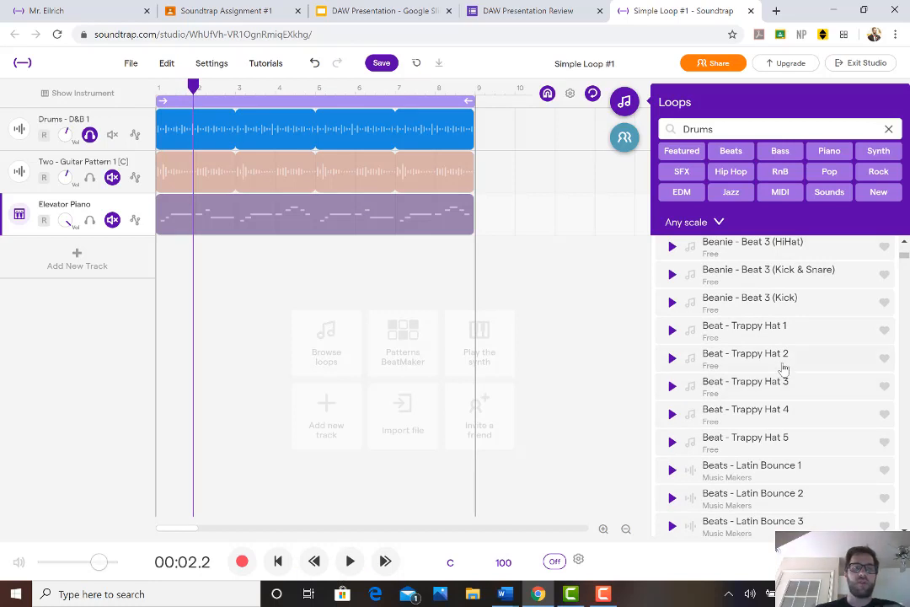
pyautogui.click(350, 561)
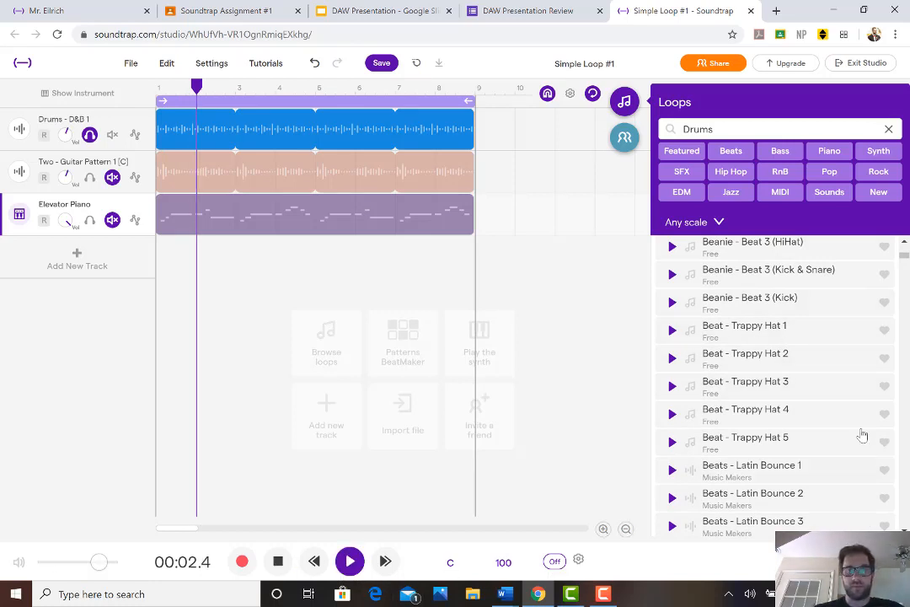
# Preview the Brampton - 808 & Drums 1, 2 and 3 loops against the playing drum track
pyautogui.scroll(-5, 843, 371)
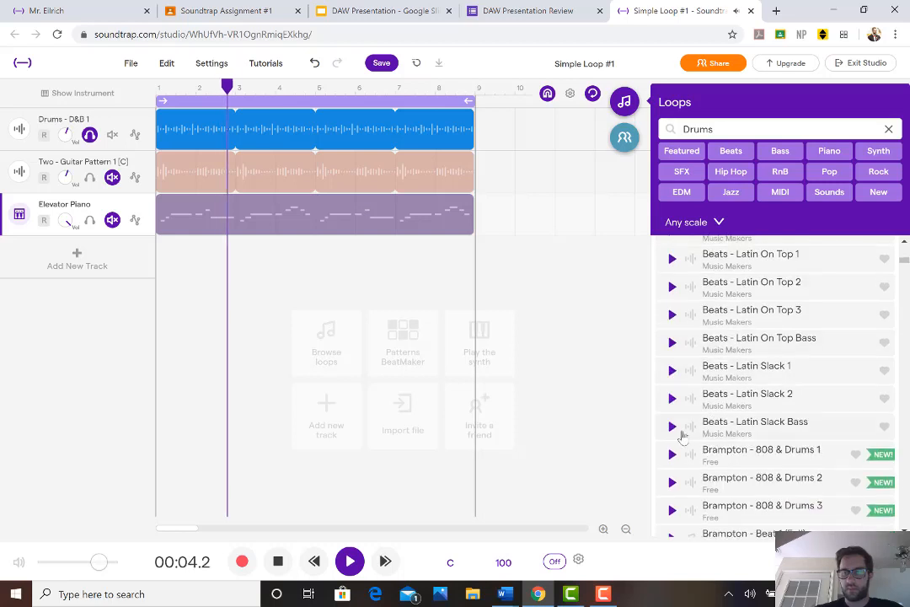
pyautogui.click(673, 445)
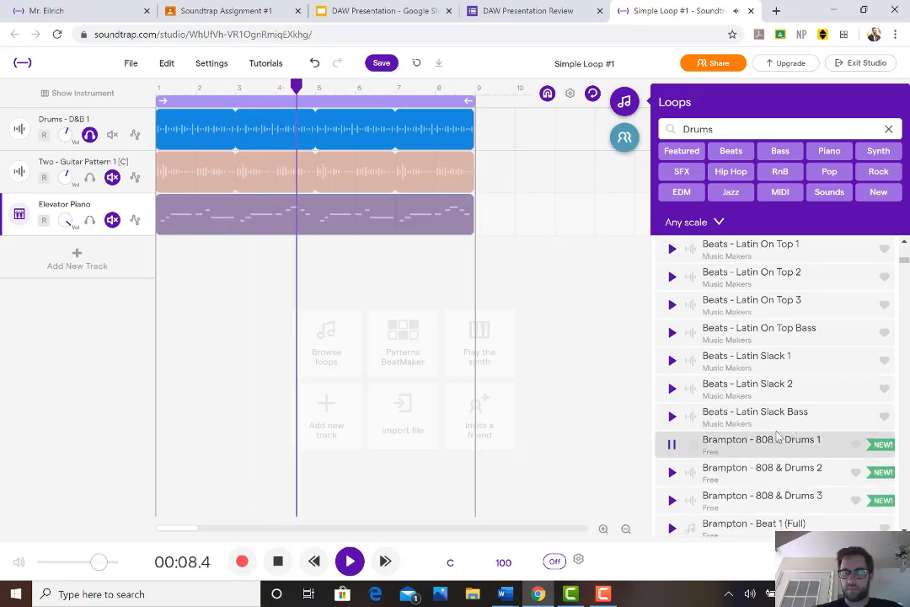
pyautogui.scroll(-1, 767, 434)
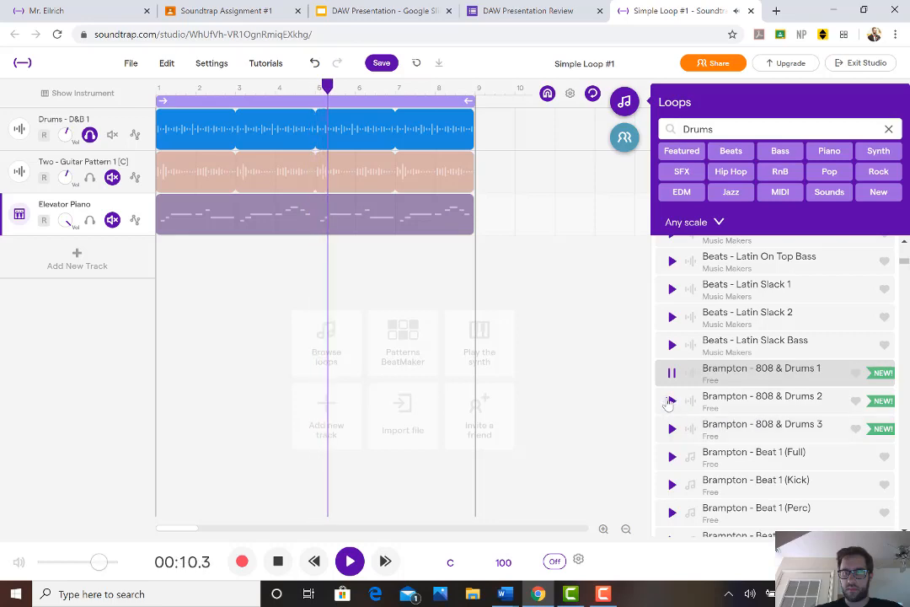
pyautogui.click(672, 401)
pyautogui.click(672, 428)
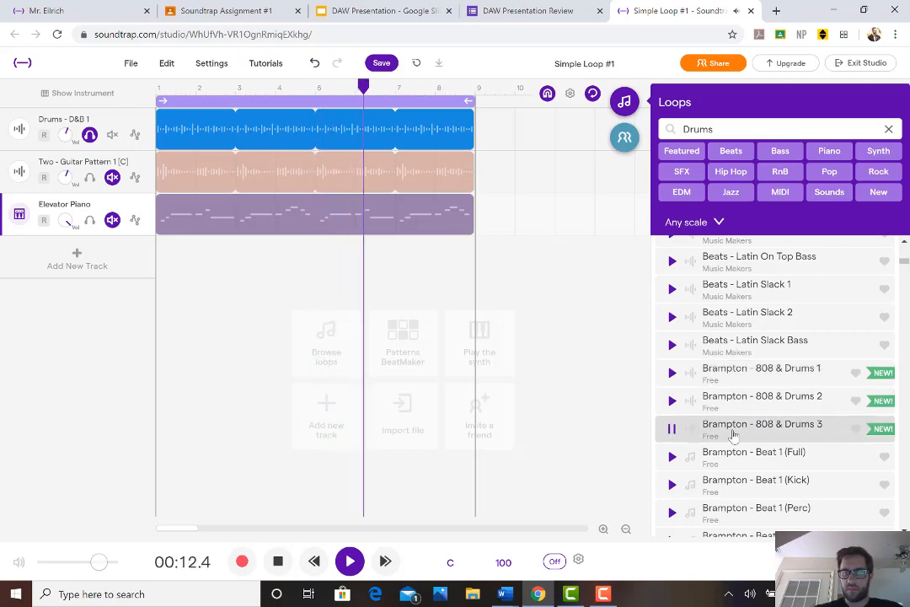
# Preview the Brampton - Beat 2 (Kick) and Beat 2 (Rim) loops against the drum track
pyautogui.scroll(-1, 737, 405)
pyautogui.scroll(-2, 708, 425)
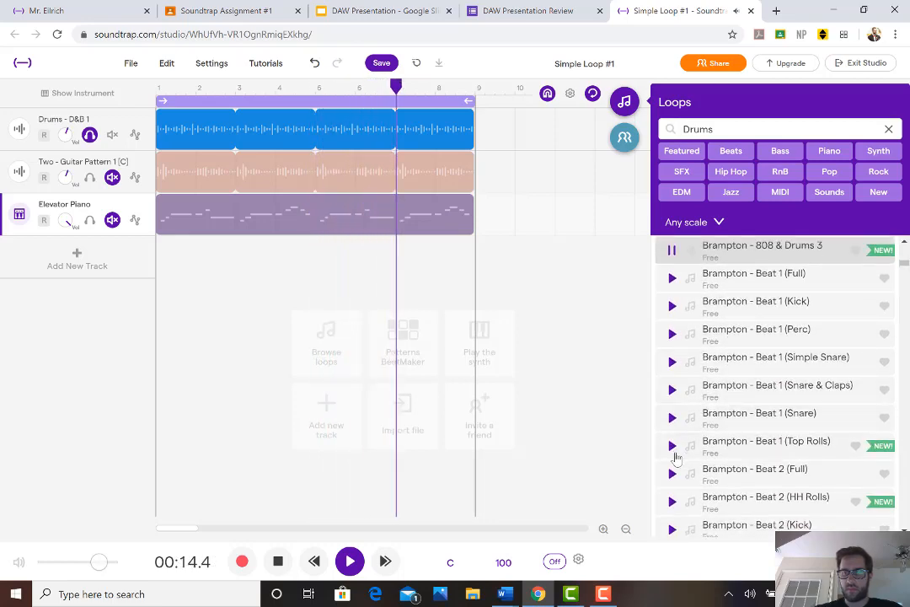
pyautogui.scroll(-1, 677, 459)
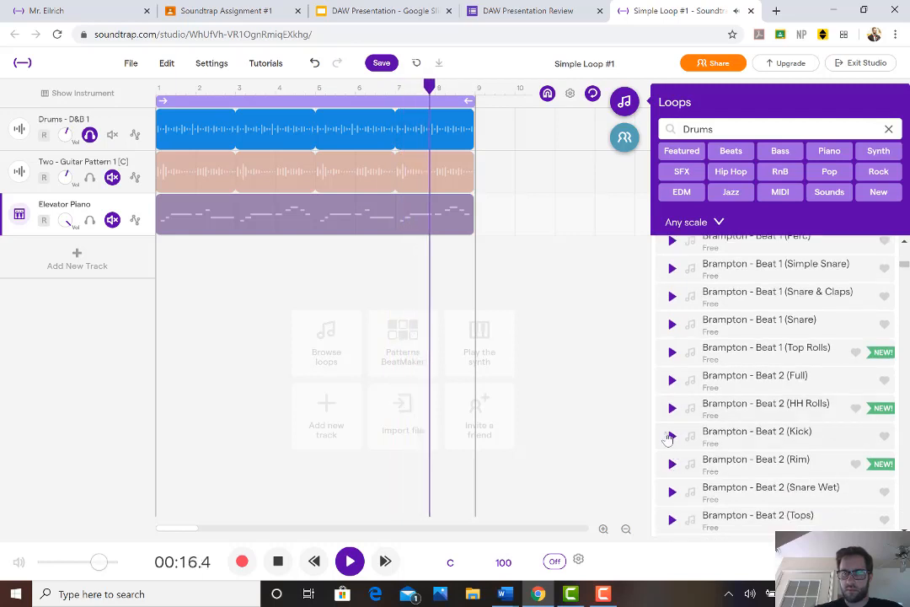
pyautogui.click(671, 436)
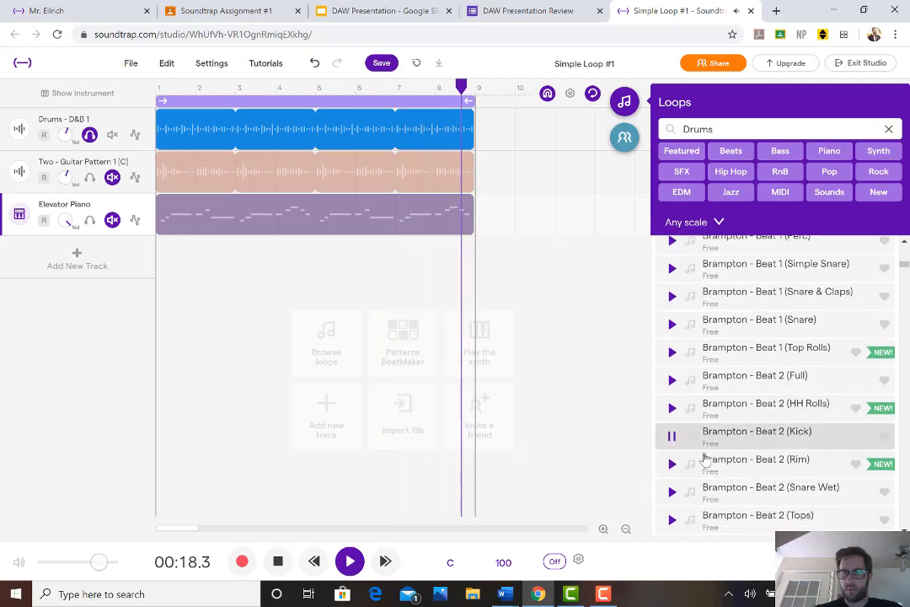
pyautogui.click(672, 466)
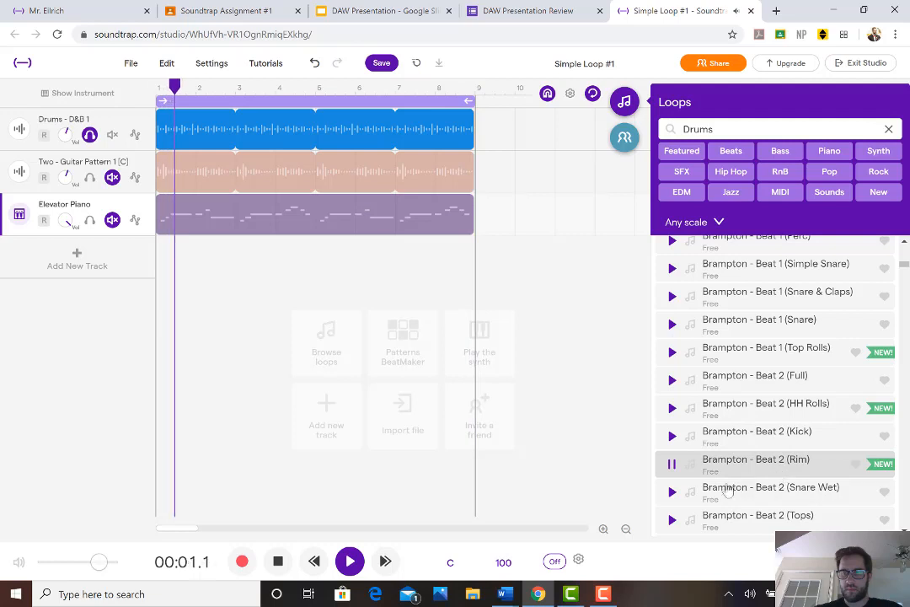
# Preview the Brampton - Beat 3 (HH Rolls) and Beat 4 (Snare) loops against the drum track
pyautogui.scroll(-1, 710, 475)
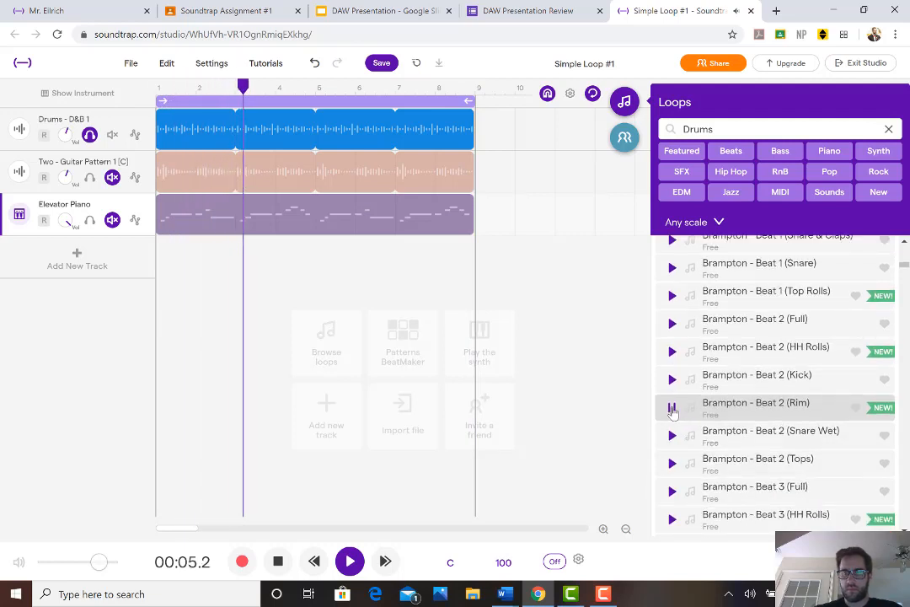
pyautogui.scroll(-1, 674, 411)
pyautogui.scroll(-1, 672, 412)
pyautogui.click(672, 463)
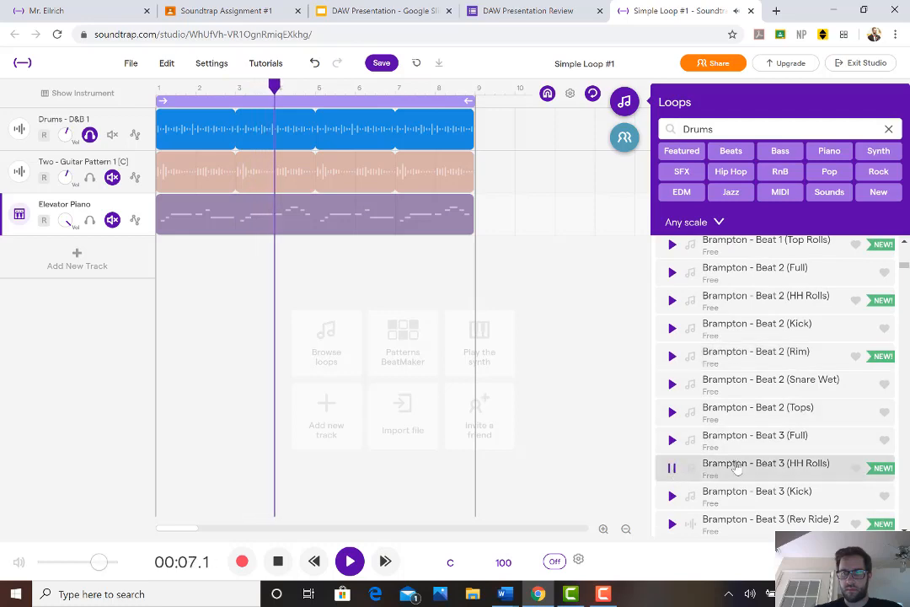
pyautogui.scroll(-3, 700, 443)
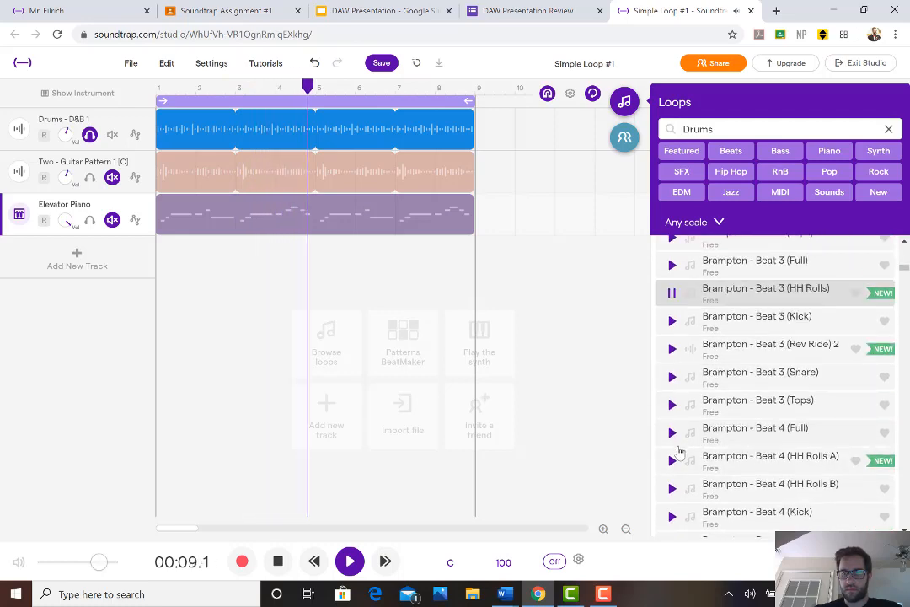
pyautogui.scroll(-2, 683, 439)
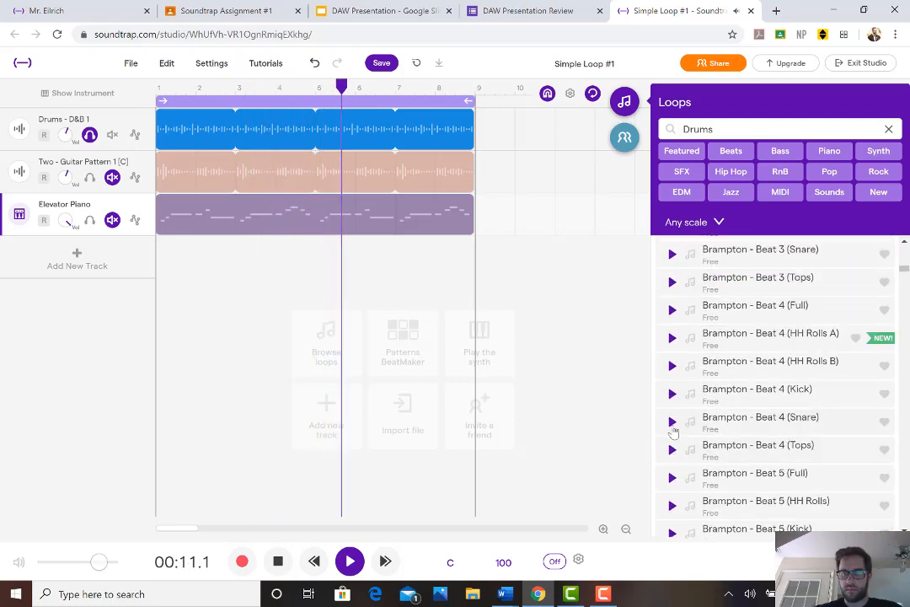
pyautogui.click(673, 424)
# Preview the Drums - Acoustic Disco loop against the drum track, then pause the playback
pyautogui.scroll(-3, 717, 438)
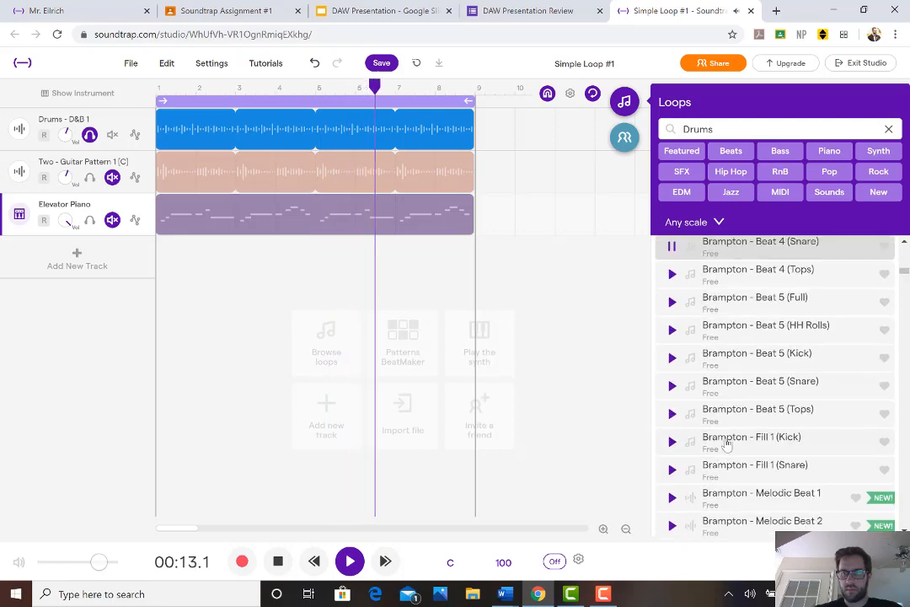
pyautogui.scroll(-1, 708, 442)
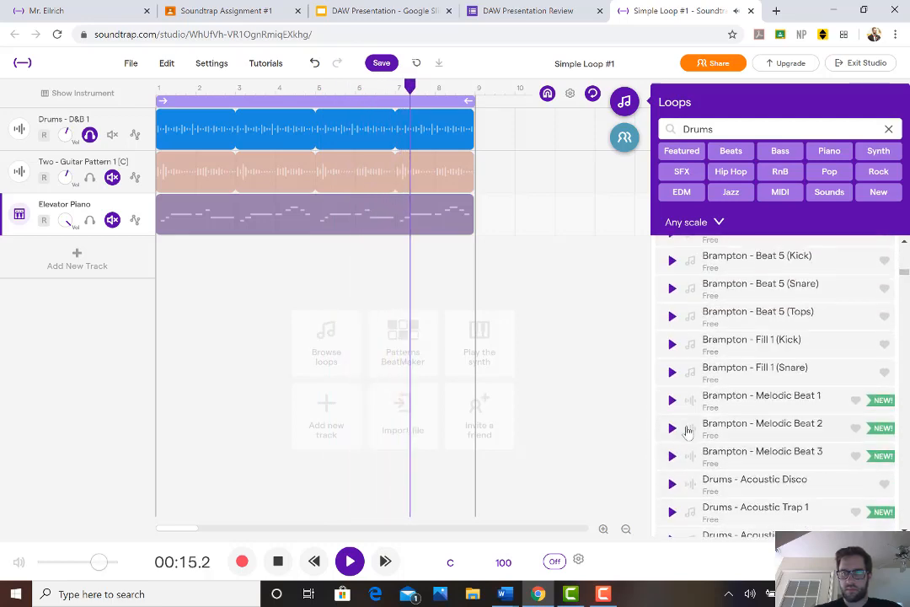
pyautogui.scroll(-2, 687, 421)
pyautogui.click(671, 337)
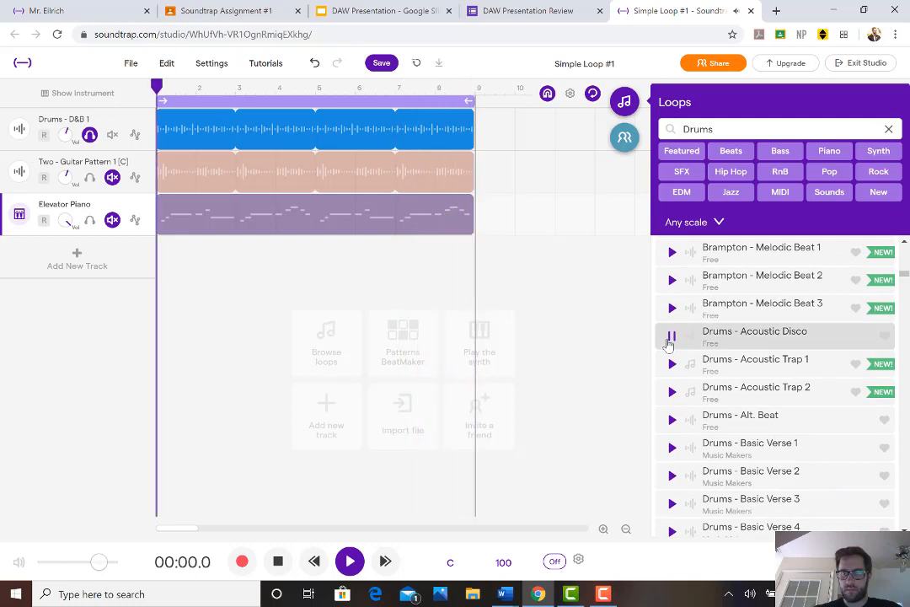
pyautogui.scroll(-3, 672, 409)
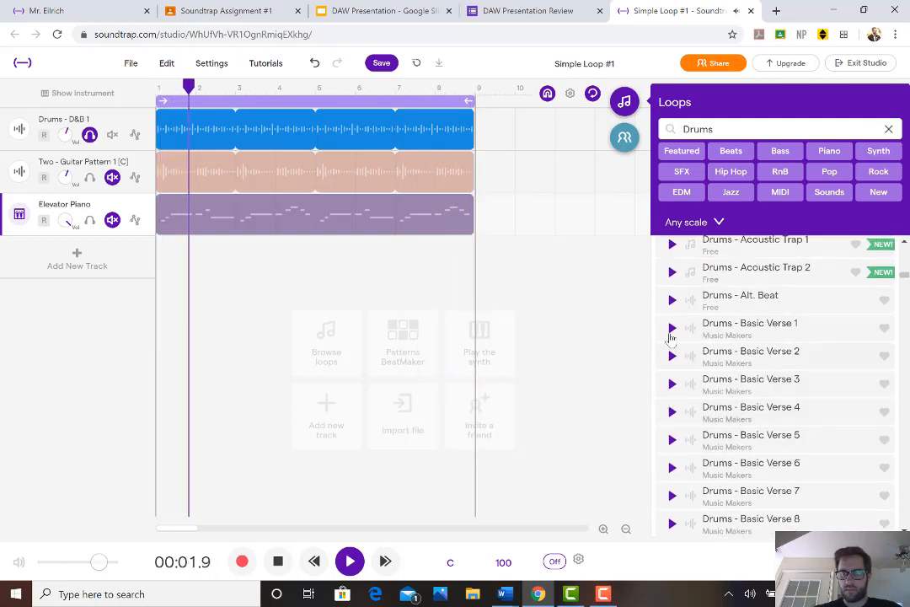
pyautogui.scroll(3, 674, 341)
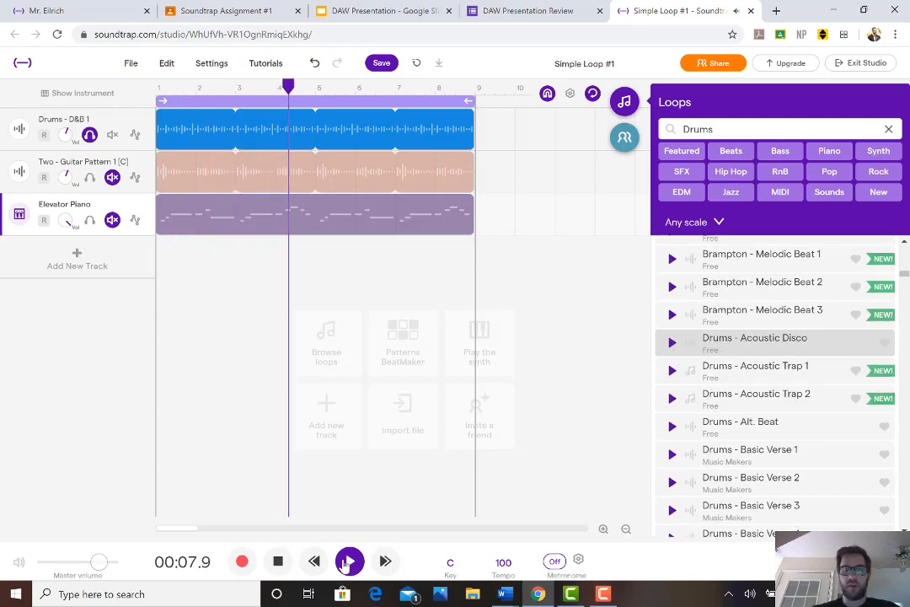
pyautogui.press('space')
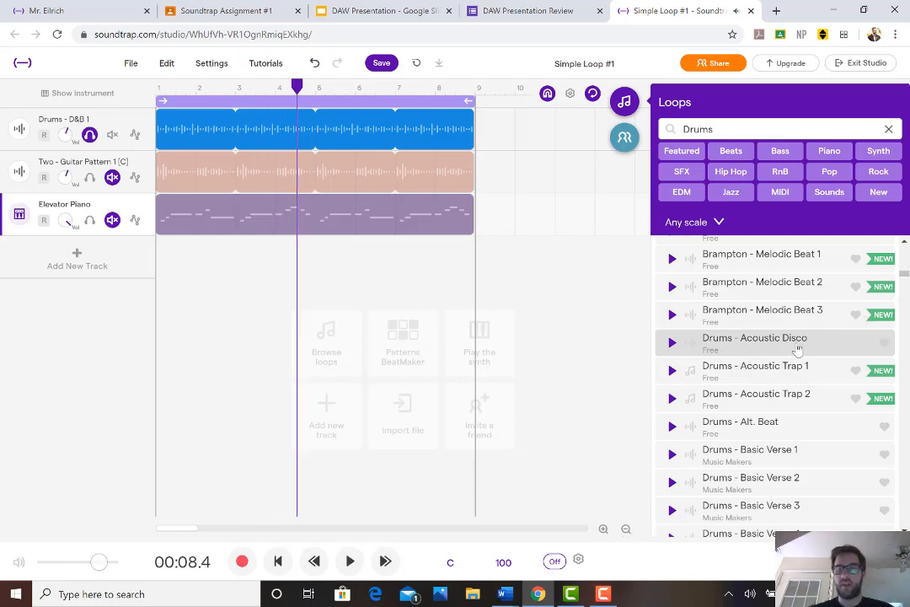
# Add the Drums - Acoustic Disco loop as a new track and move it directly below the Drums - D&B 1 track
pyautogui.click(797, 350)
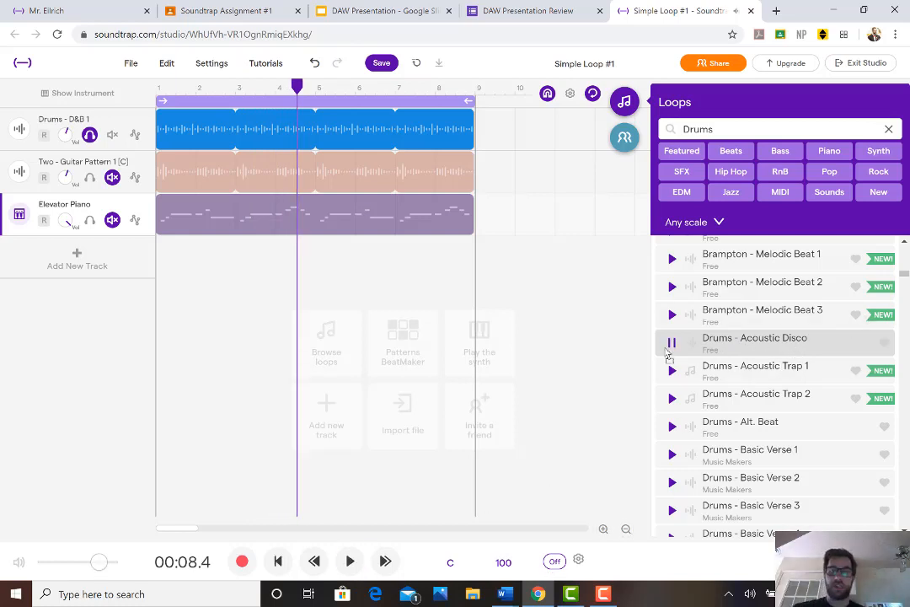
pyautogui.moveTo(669, 354); pyautogui.dragTo(131, 268)
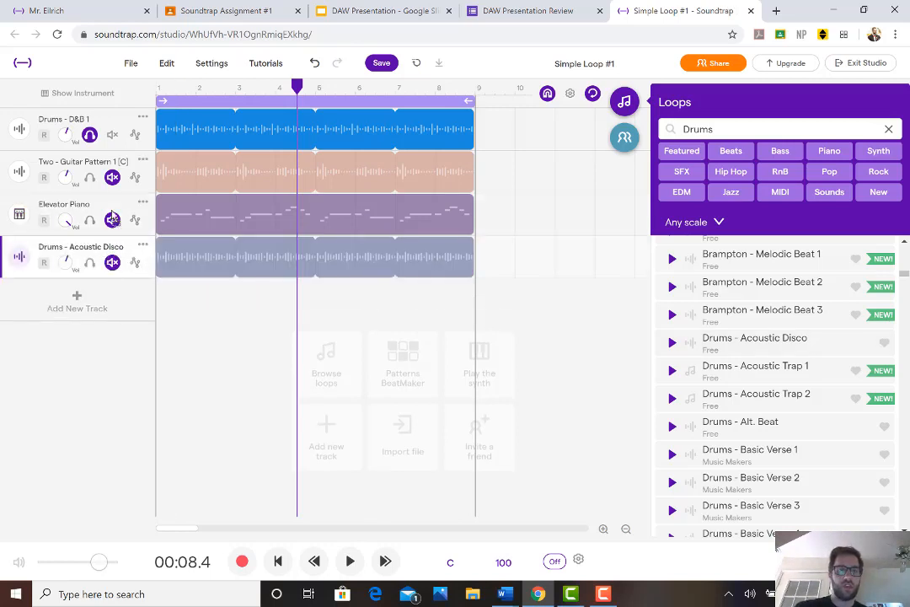
pyautogui.moveTo(112, 217); pyautogui.dragTo(99, 175)
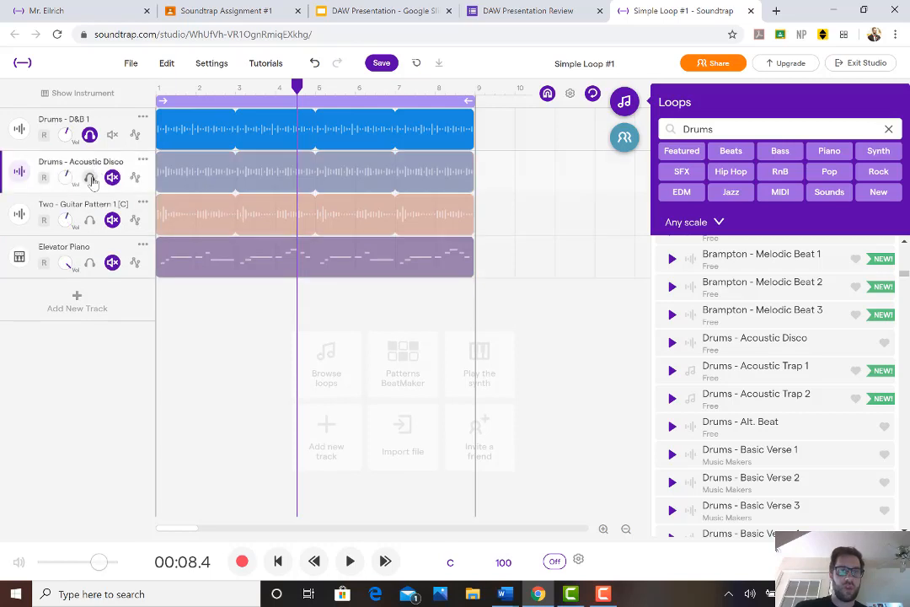
# Solo the Drums - Acoustic Disco track, play it together with Drums - D&B 1, and stop the playback
pyautogui.click(91, 178)
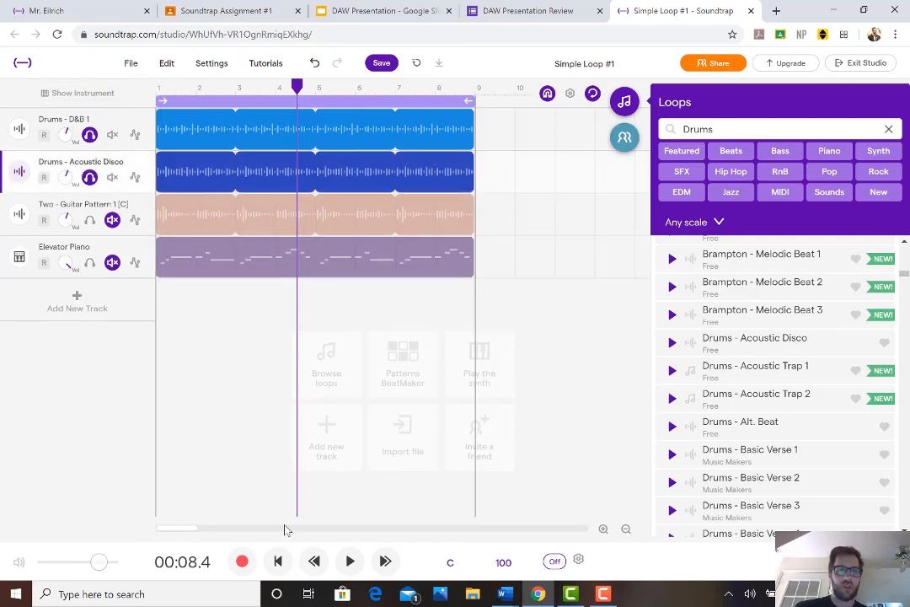
pyautogui.click(350, 561)
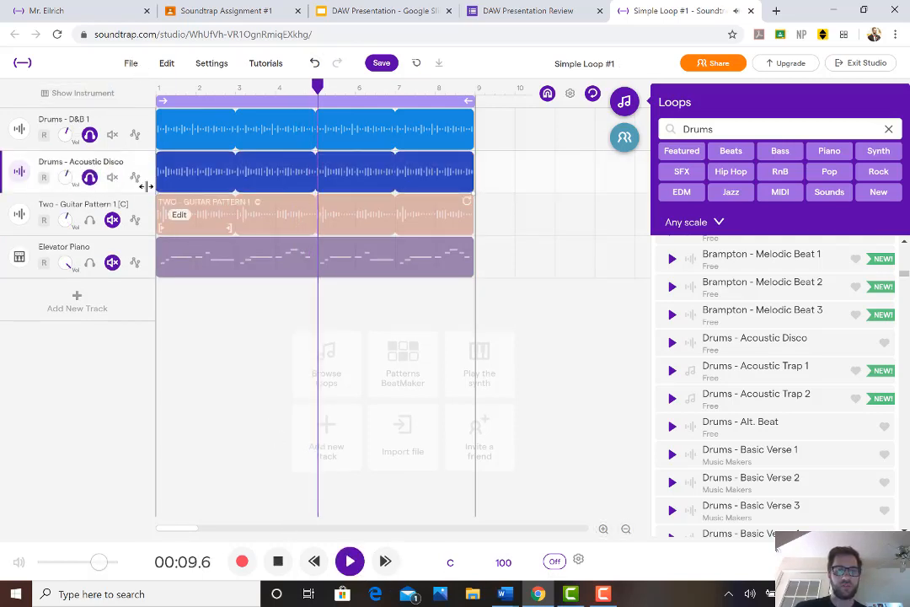
pyautogui.click(279, 562)
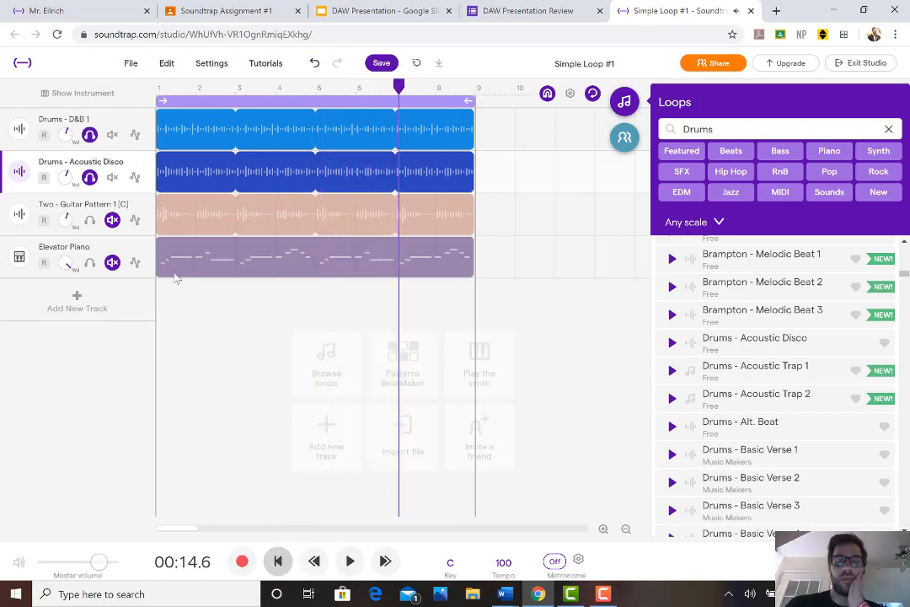
# Recolor the Drums - D&B 1 track dark blue to match the Drums - Acoustic Disco track
pyautogui.click(142, 163)
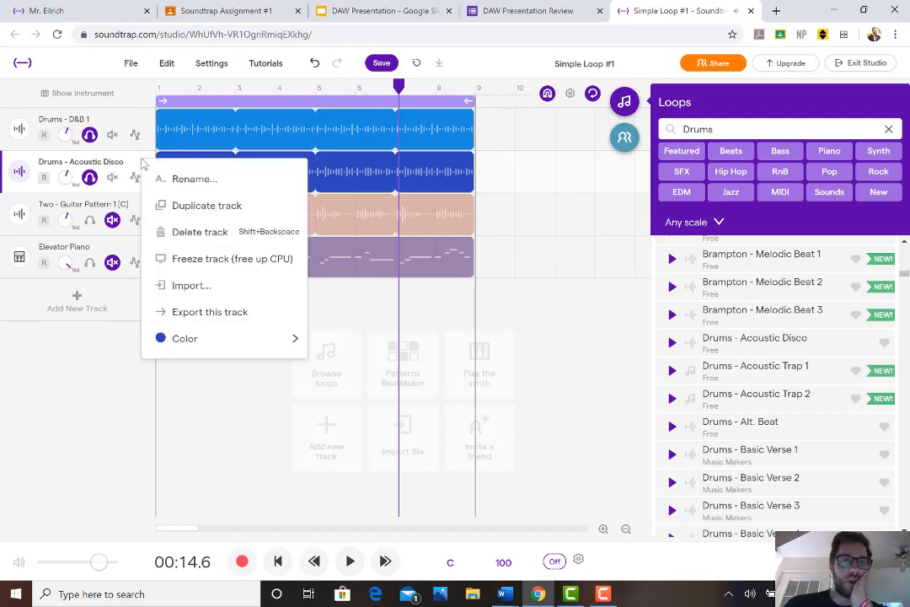
pyautogui.click(544, 161)
pyautogui.click(463, 142)
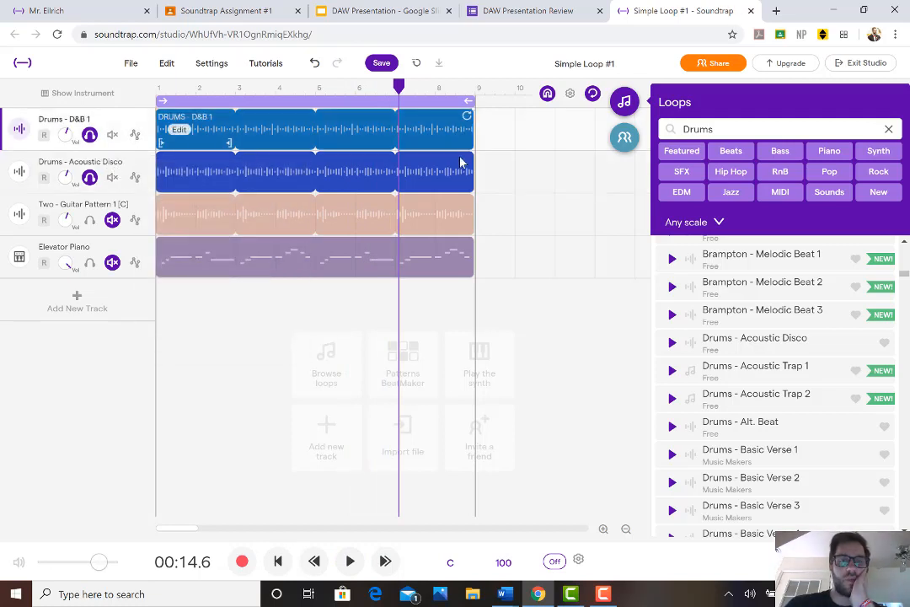
pyautogui.click(463, 221)
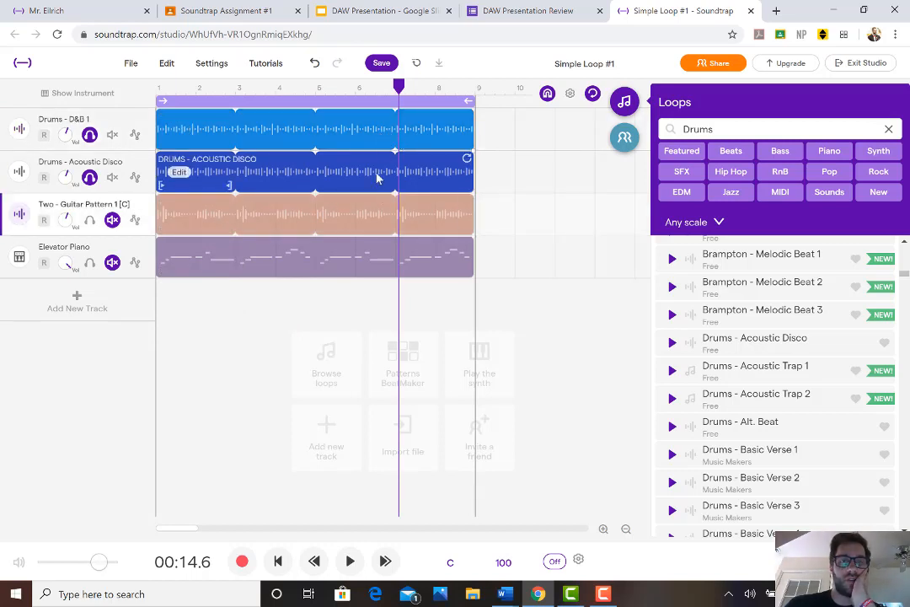
pyautogui.click(145, 122)
pyautogui.click(145, 122)
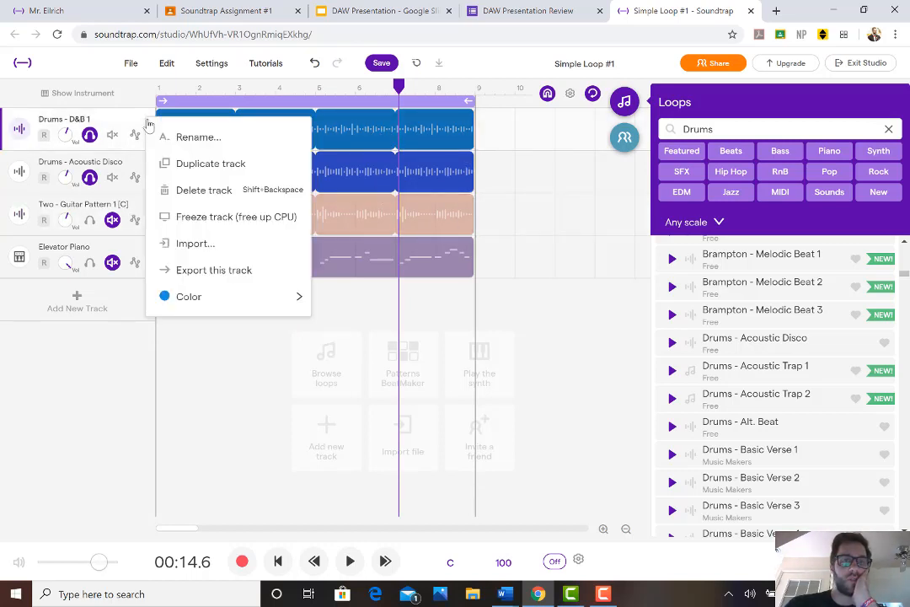
pyautogui.moveTo(253, 297)
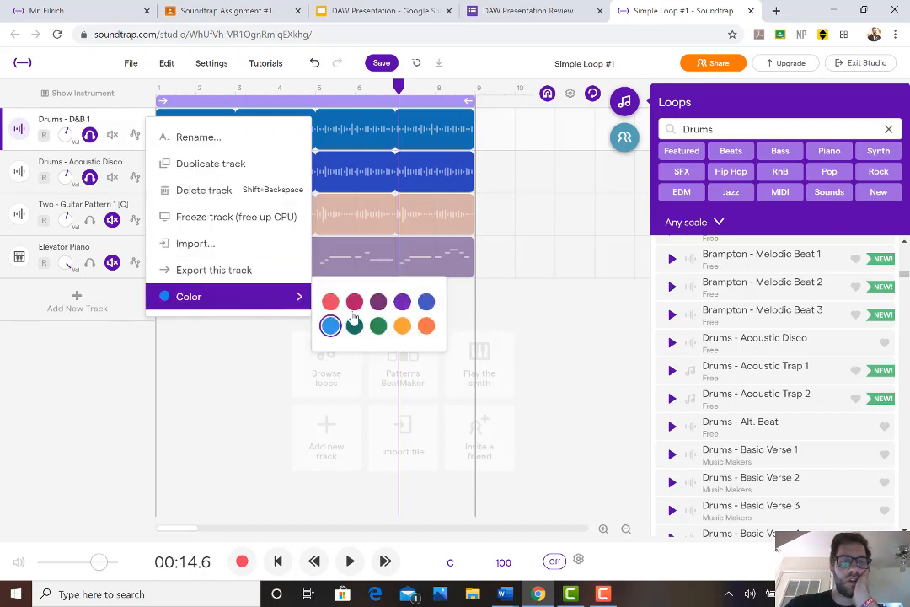
pyautogui.click(425, 302)
pyautogui.click(508, 209)
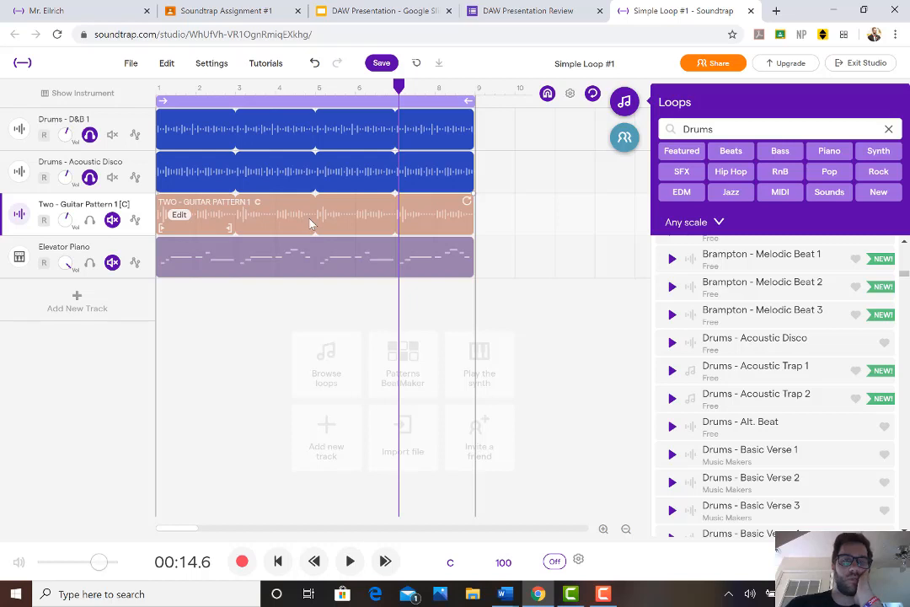
# Solo the Two - Guitar Pattern 1 track, play it with both drum tracks, and stop the playback
pyautogui.click(91, 222)
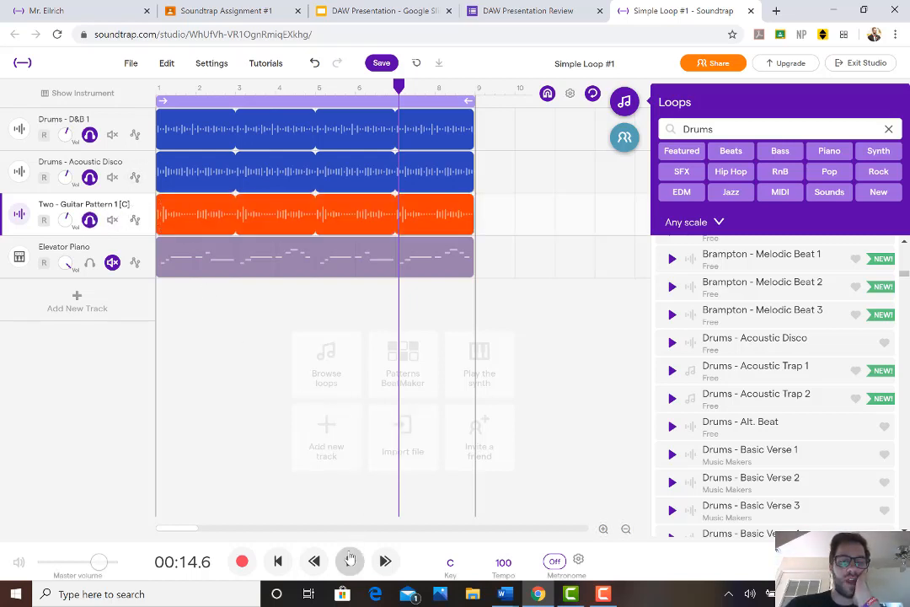
pyautogui.click(350, 560)
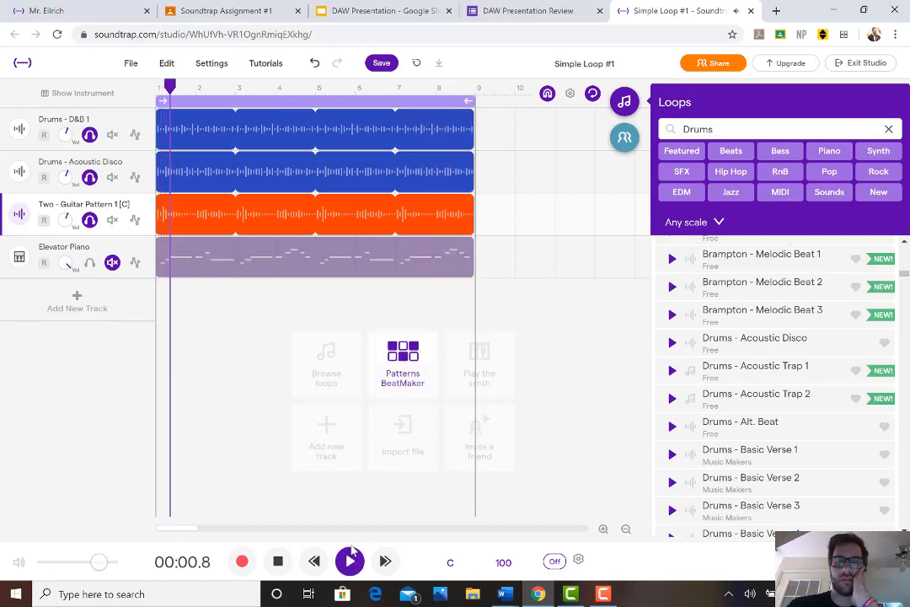
pyautogui.click(279, 573)
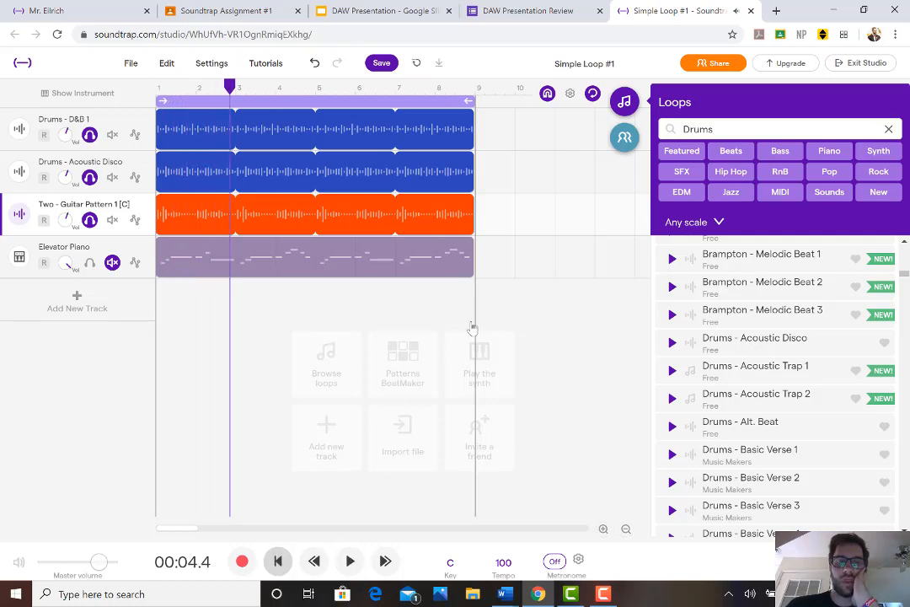
# Replace the Drums filter in the loop library with Guitar and browse the guitar loops
pyautogui.click(888, 131)
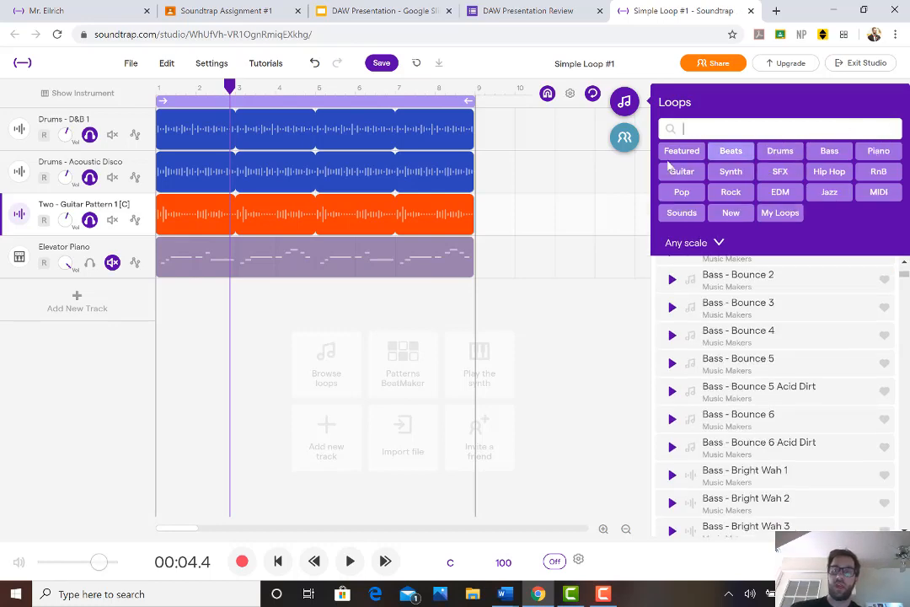
pyautogui.click(677, 177)
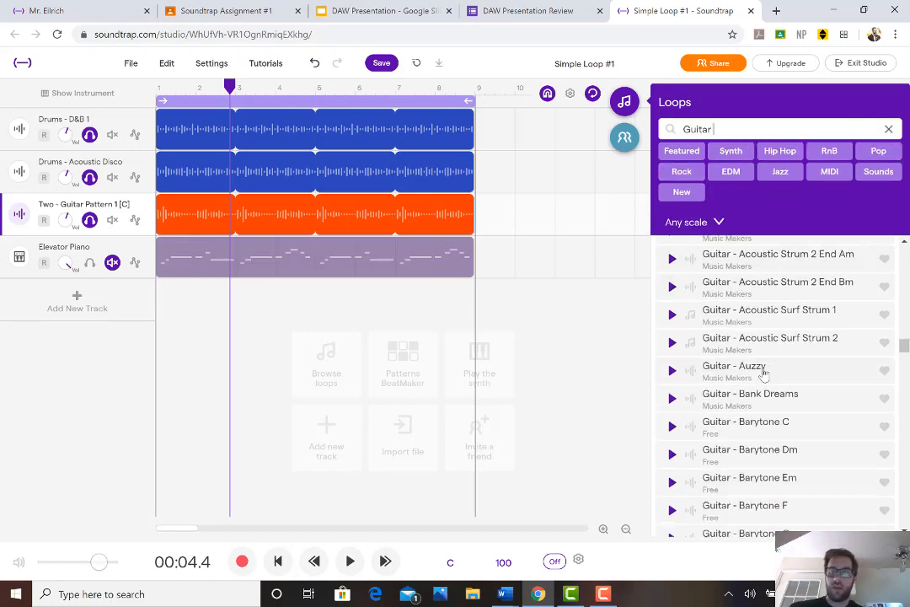
pyautogui.scroll(-8, 762, 371)
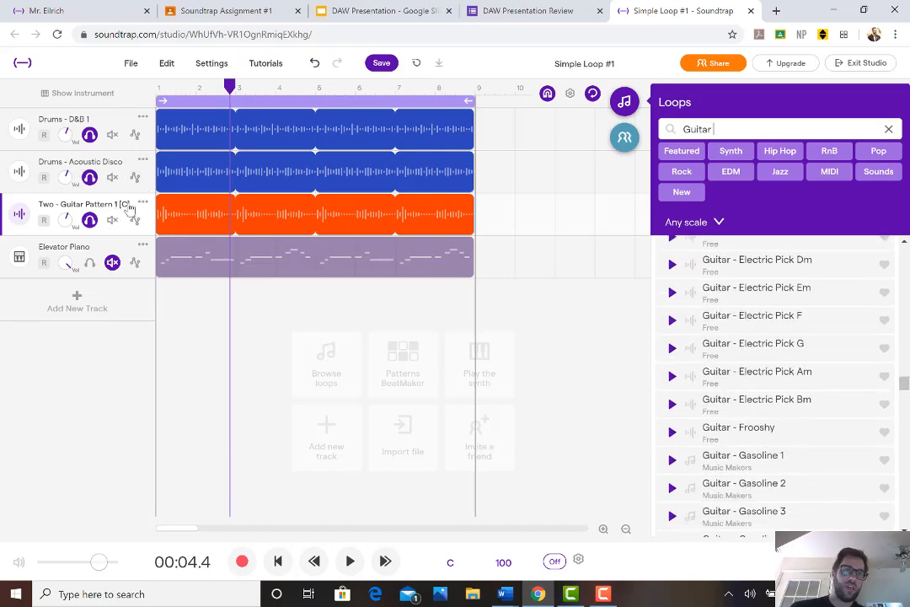
# Play the project from the start and preview the Guitar - Melancholy 1, 2 and 3 loops against it
pyautogui.click(280, 563)
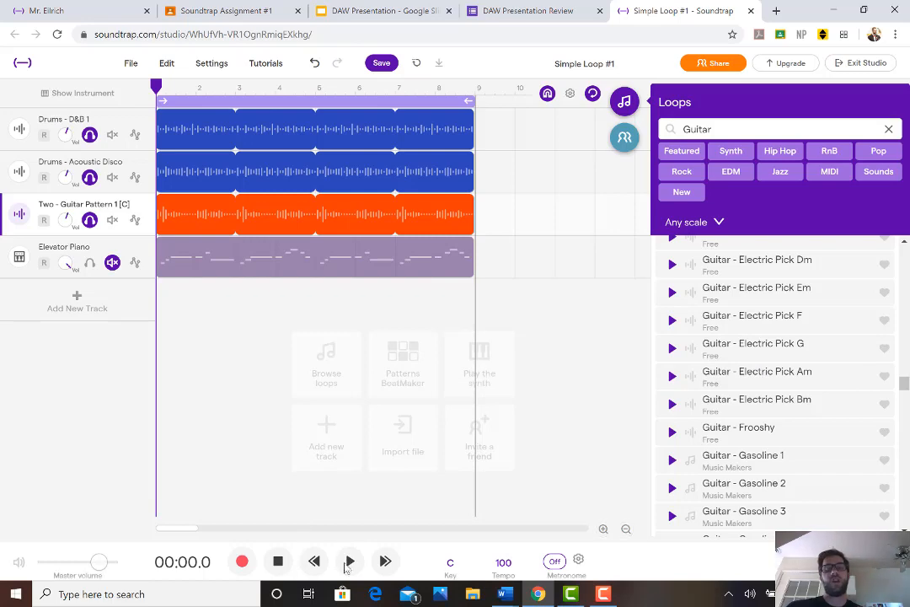
pyautogui.click(350, 562)
pyautogui.scroll(-4, 825, 386)
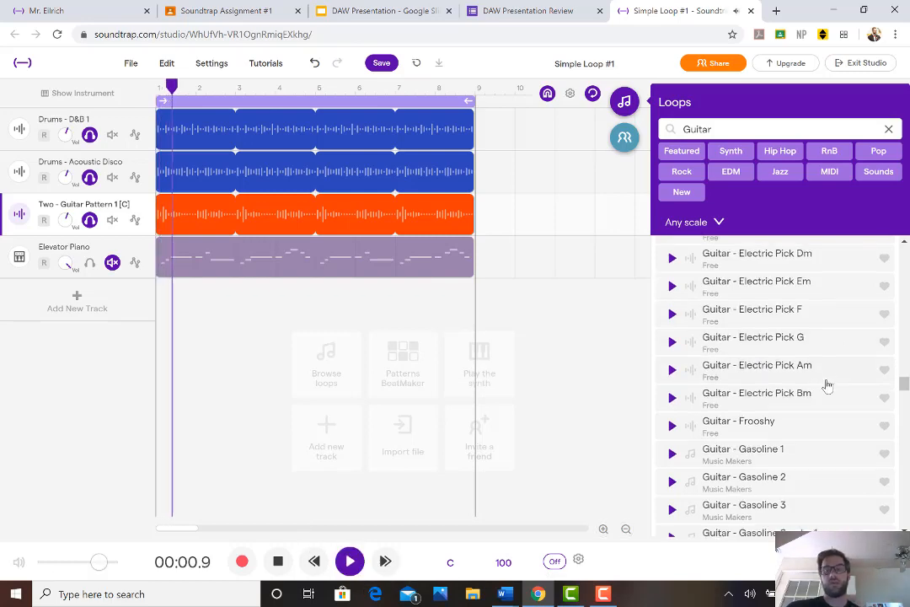
pyautogui.scroll(-5, 751, 377)
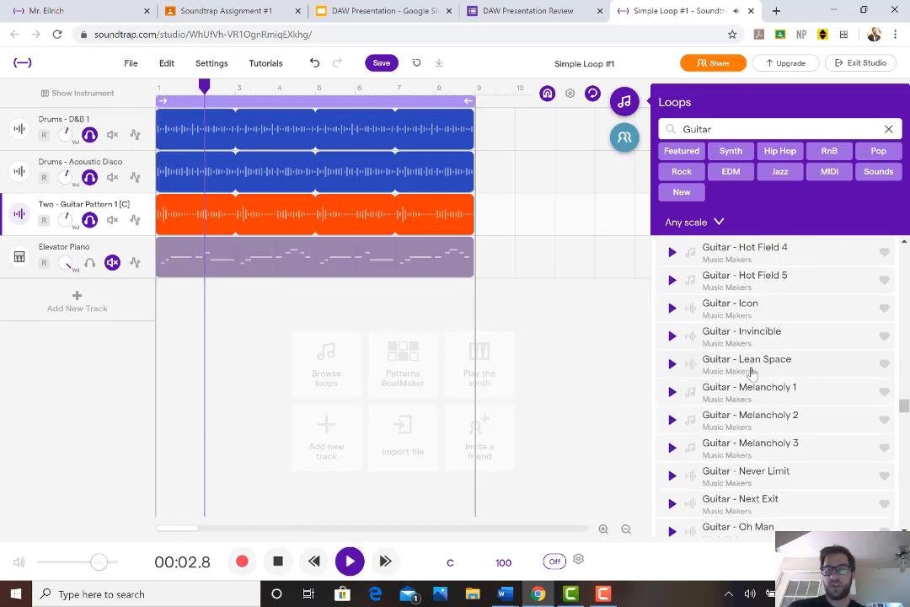
pyautogui.scroll(2, 751, 369)
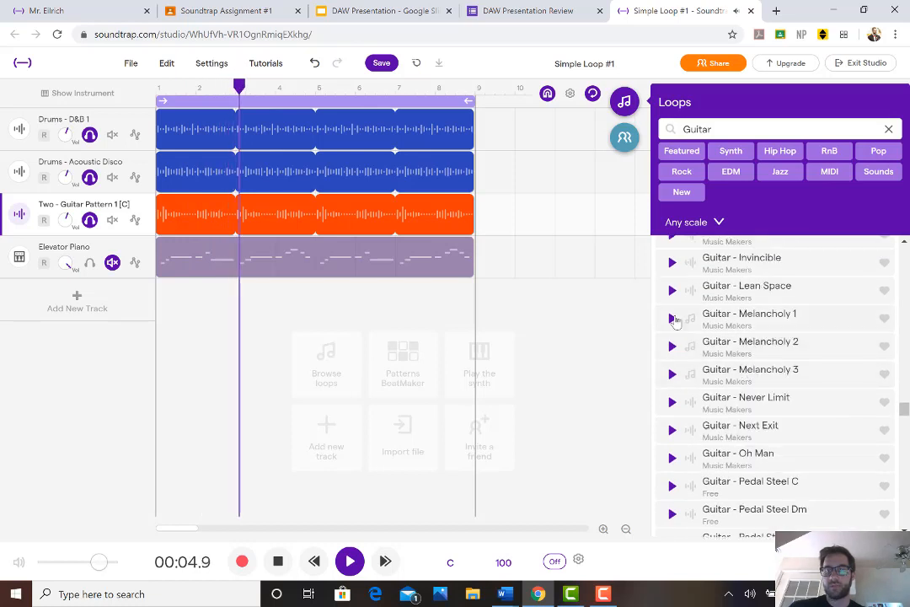
pyautogui.click(672, 319)
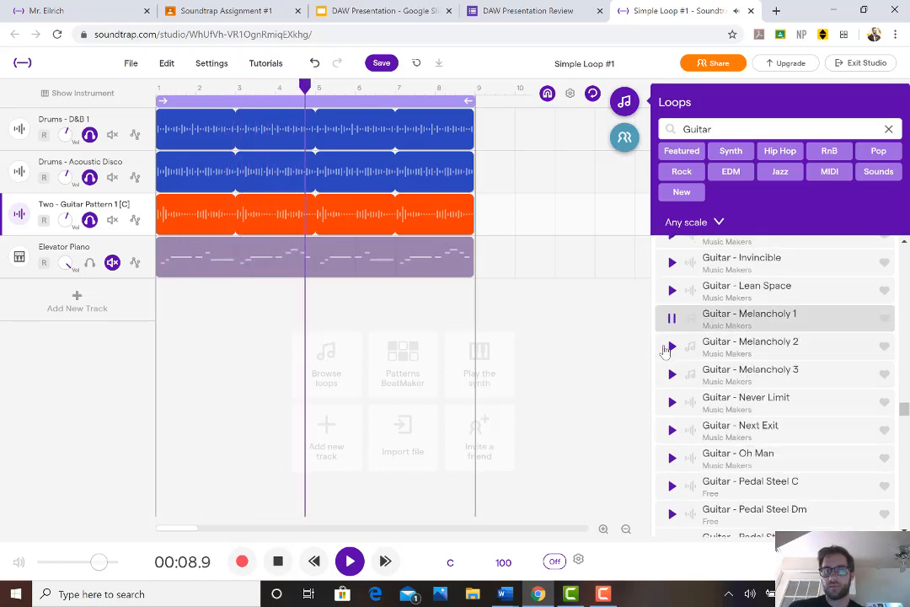
pyautogui.click(672, 346)
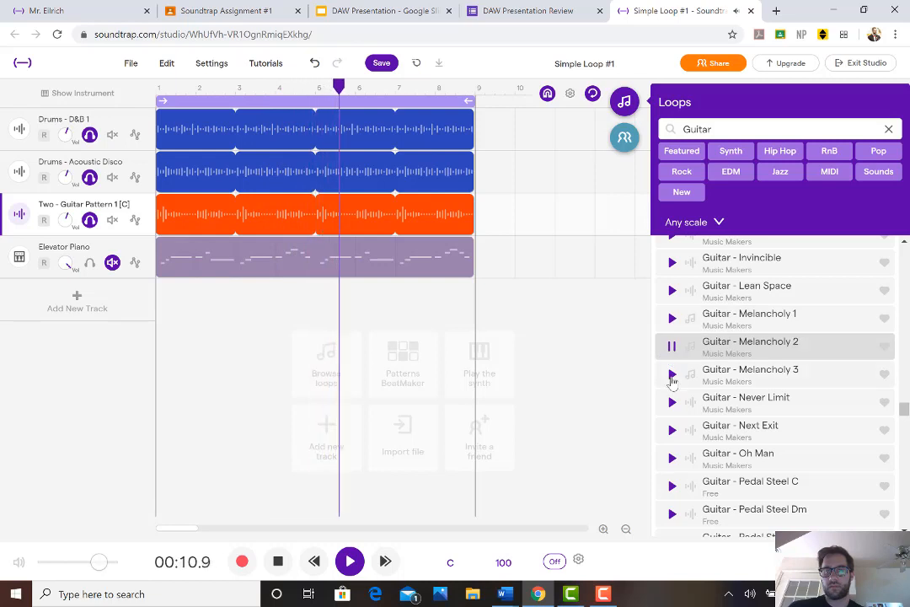
pyautogui.click(672, 374)
# Preview the Guitar - Next Exit, Pedal Steel F and Pedal Steel C loops against the playing tracks
pyautogui.scroll(-1, 672, 372)
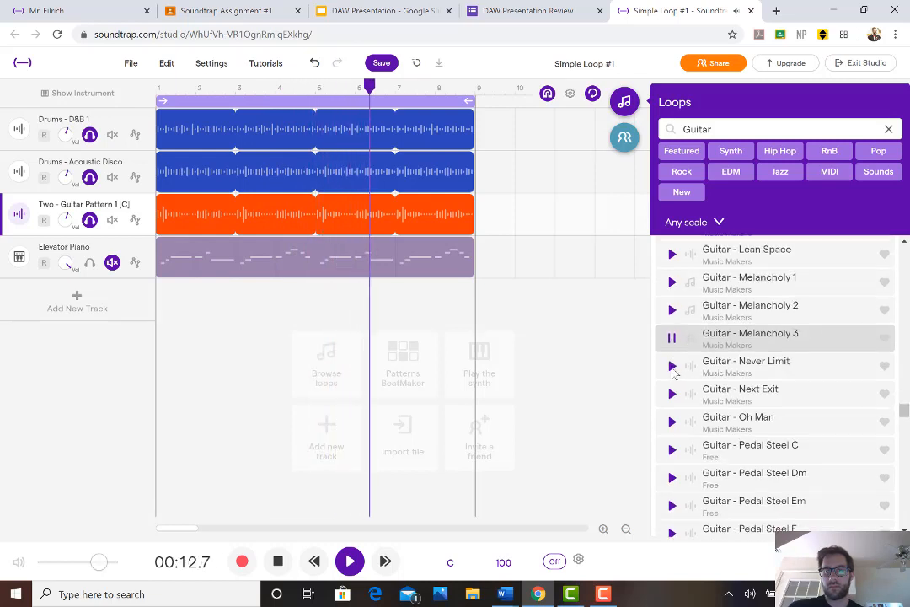
pyautogui.click(672, 380)
pyautogui.scroll(-1, 702, 398)
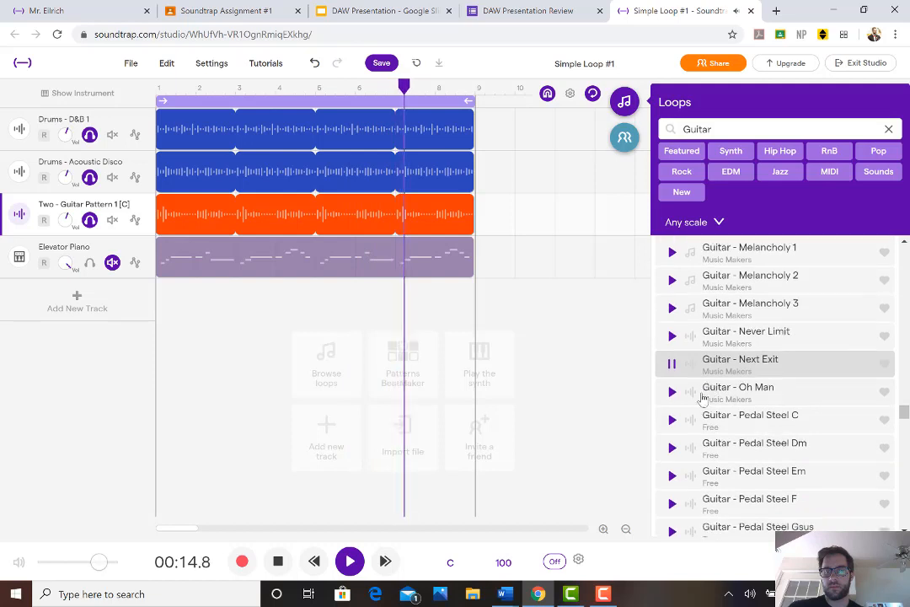
pyautogui.scroll(-3, 692, 379)
pyautogui.scroll(1, 675, 359)
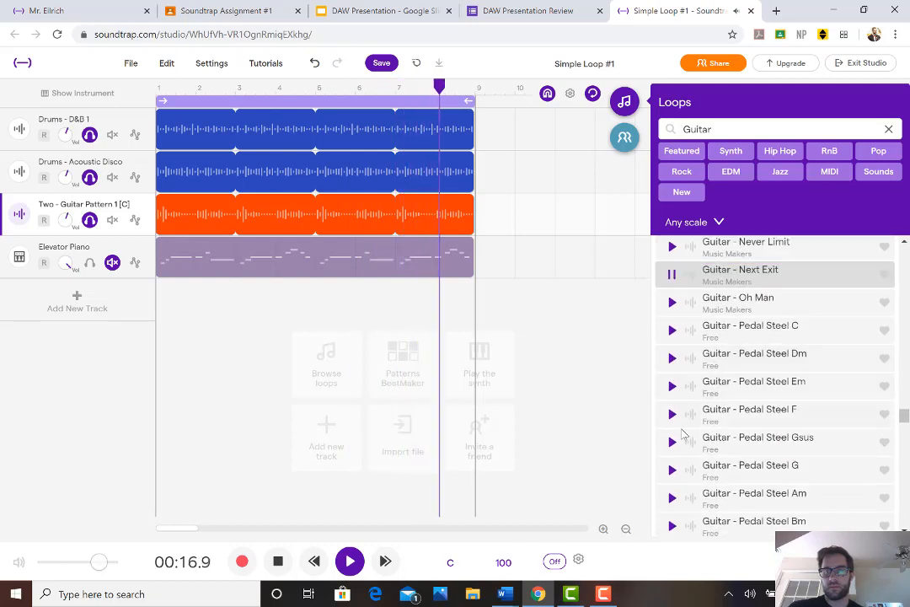
pyautogui.click(673, 414)
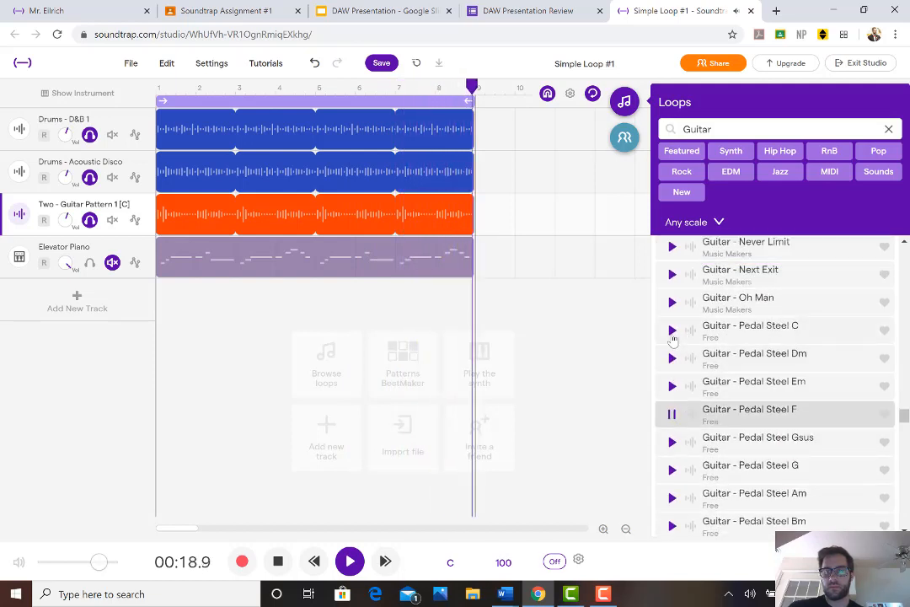
pyautogui.click(673, 330)
# Preview the Guitar - Silver Swirls 1 and Guitar - Sometime loops against the playing tracks and browse the neighbouring guitar loops
pyautogui.scroll(-3, 685, 404)
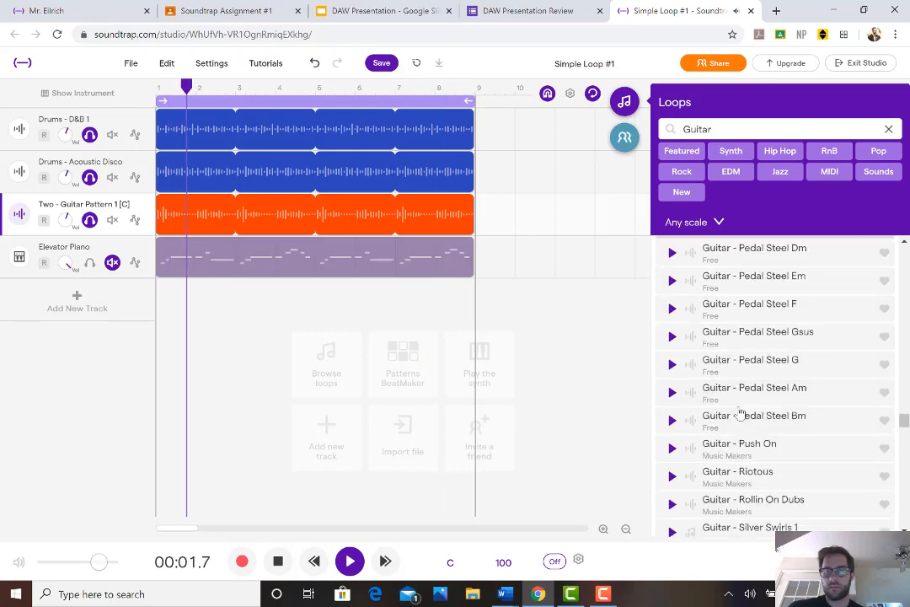
pyautogui.scroll(-2, 698, 437)
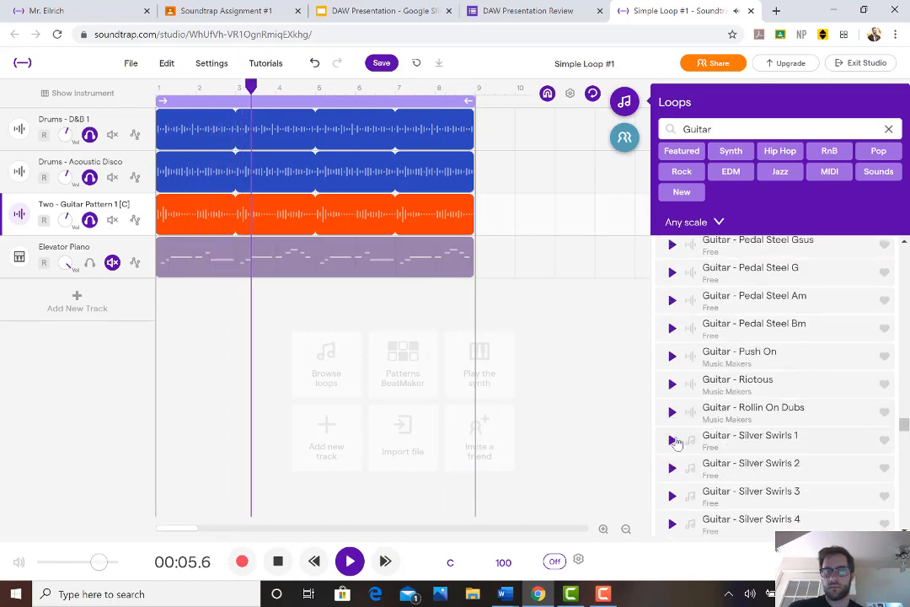
pyautogui.click(672, 439)
pyautogui.scroll(-4, 728, 409)
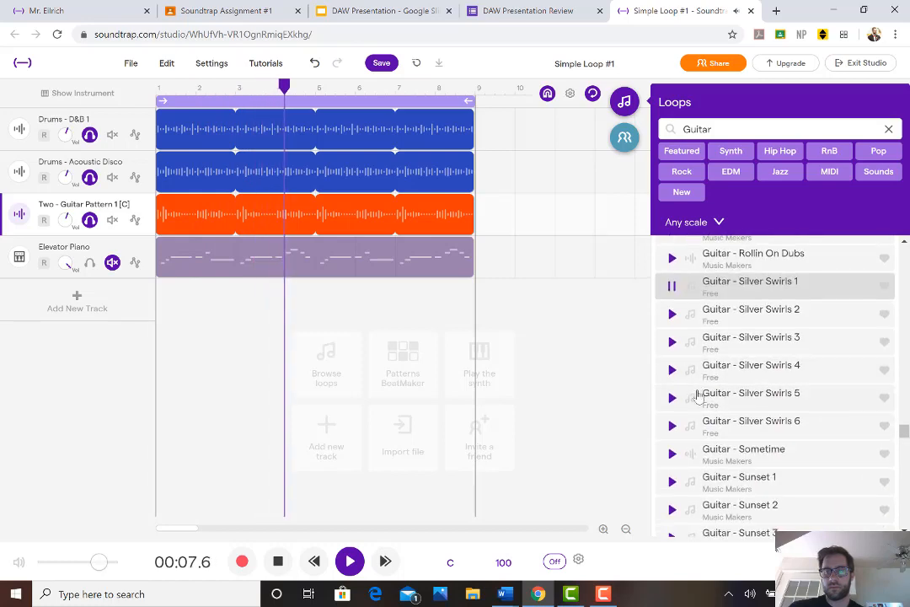
pyautogui.click(672, 453)
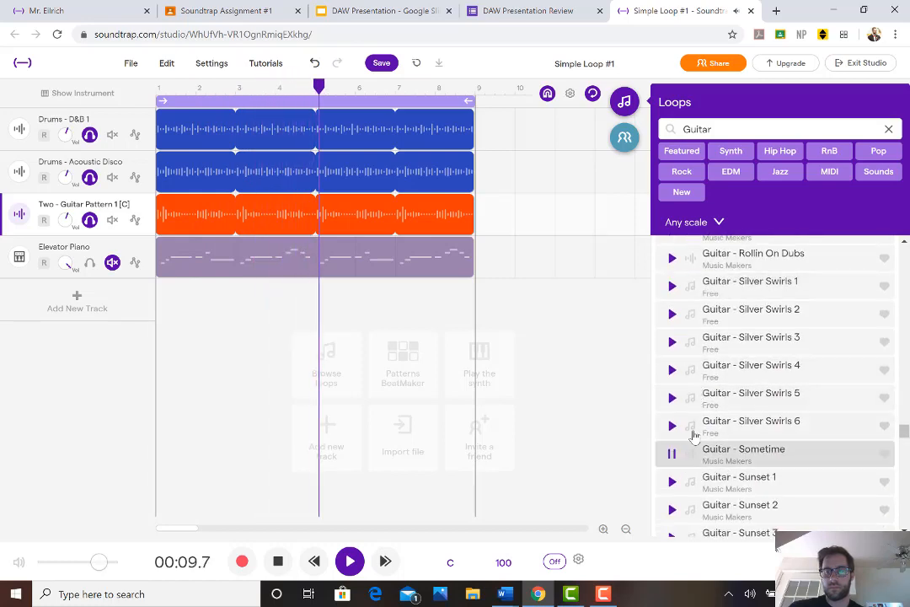
pyautogui.scroll(-5, 678, 404)
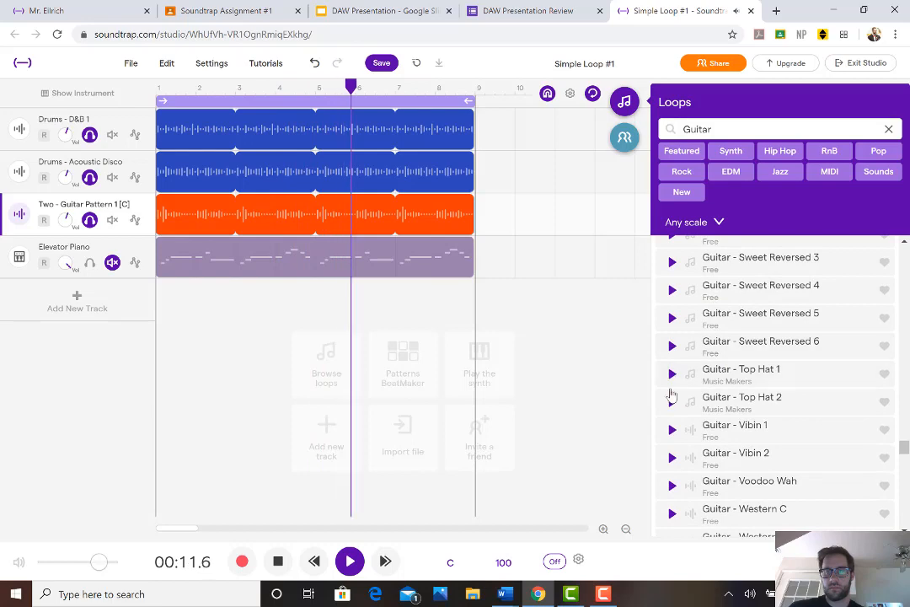
pyautogui.scroll(2, 683, 397)
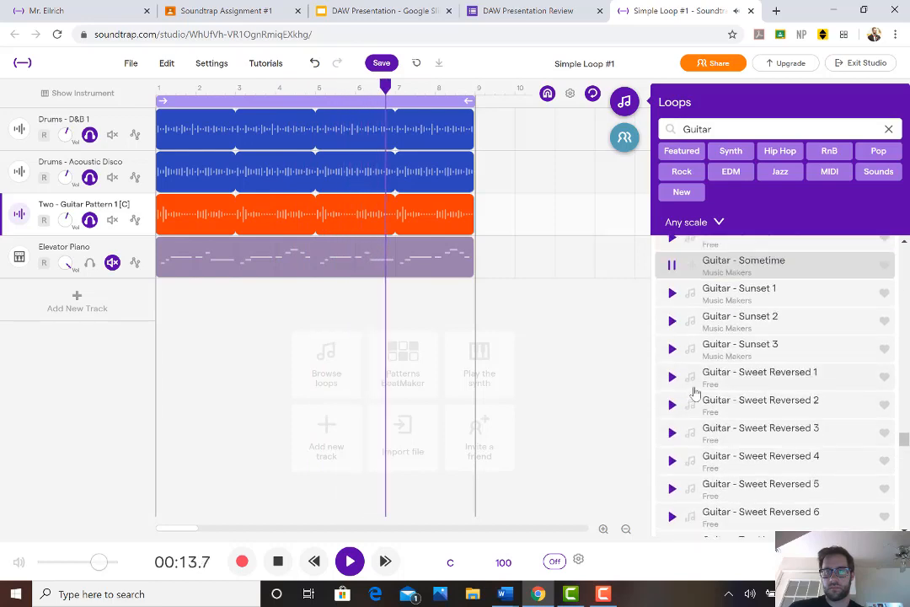
pyautogui.scroll(2, 693, 393)
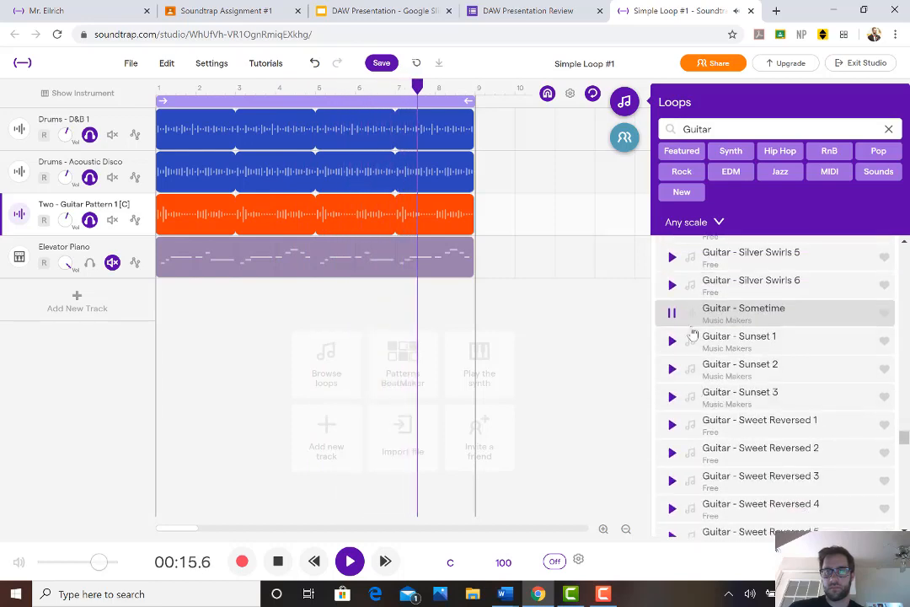
# Preview the Guitar - Sunset 1 loop with the Two - Guitar Pattern 1 track muted and place it on a new track at measure 1
pyautogui.click(673, 340)
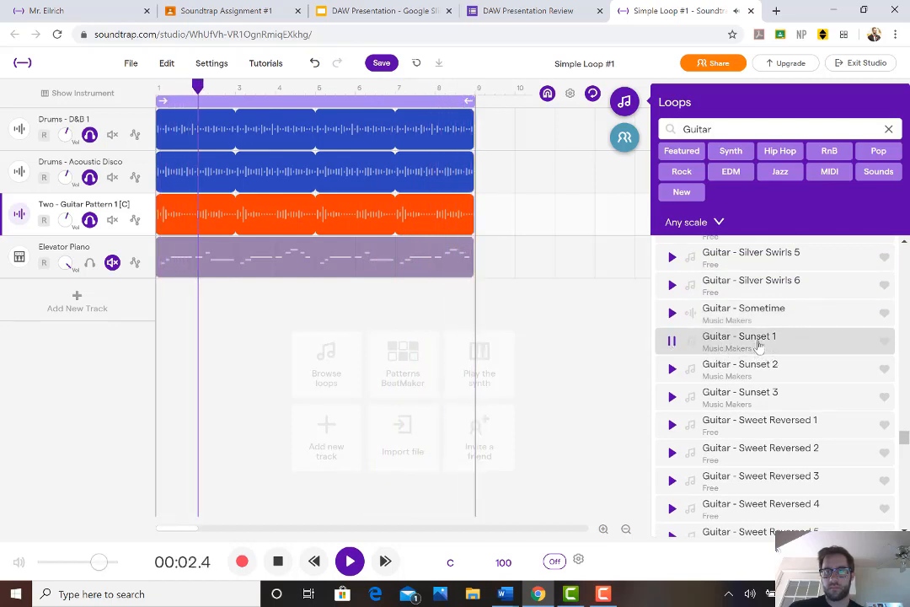
pyautogui.click(112, 220)
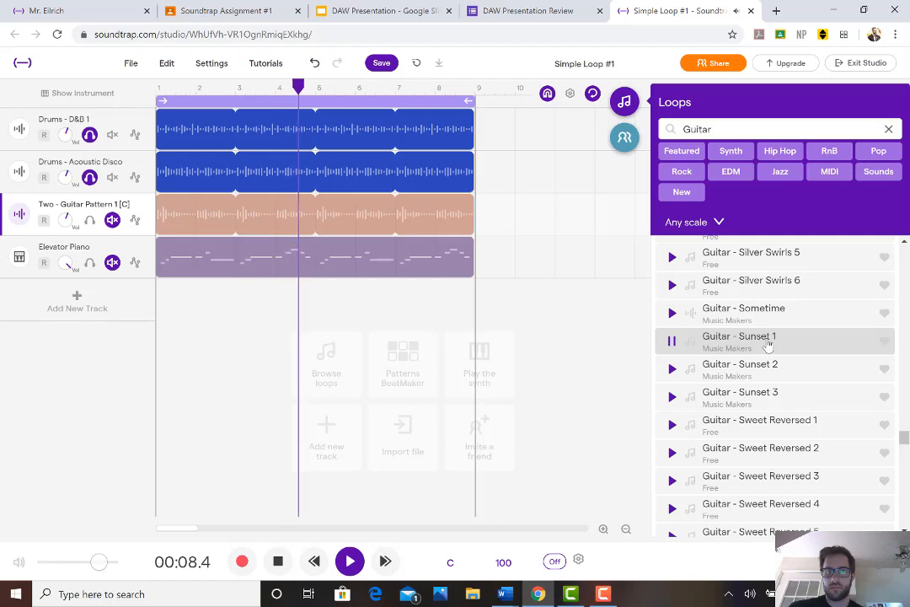
pyautogui.moveTo(767, 342); pyautogui.dragTo(160, 302)
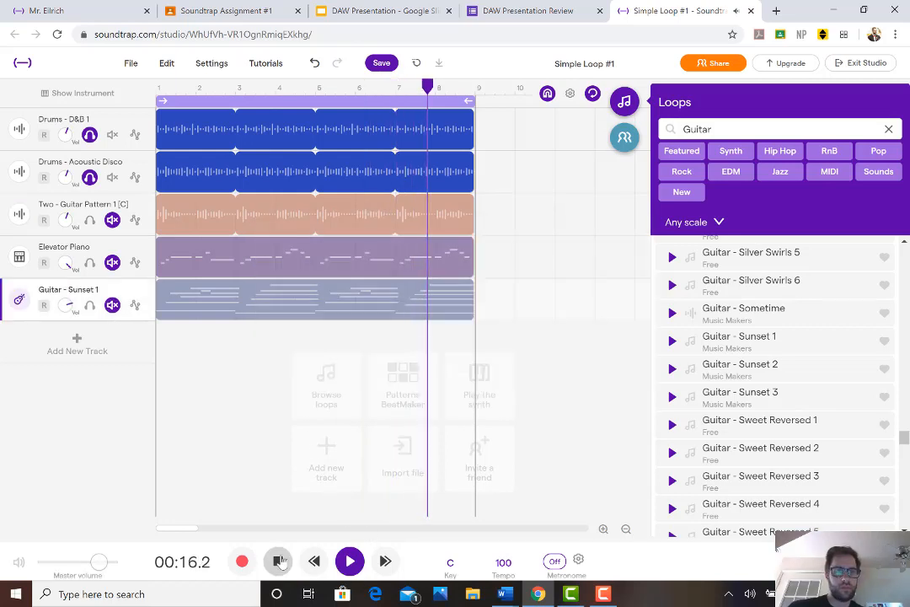
# Check the track options and Transpose keys of the Guitar - Sunset 1 region and undo adding the loop
pyautogui.click(140, 288)
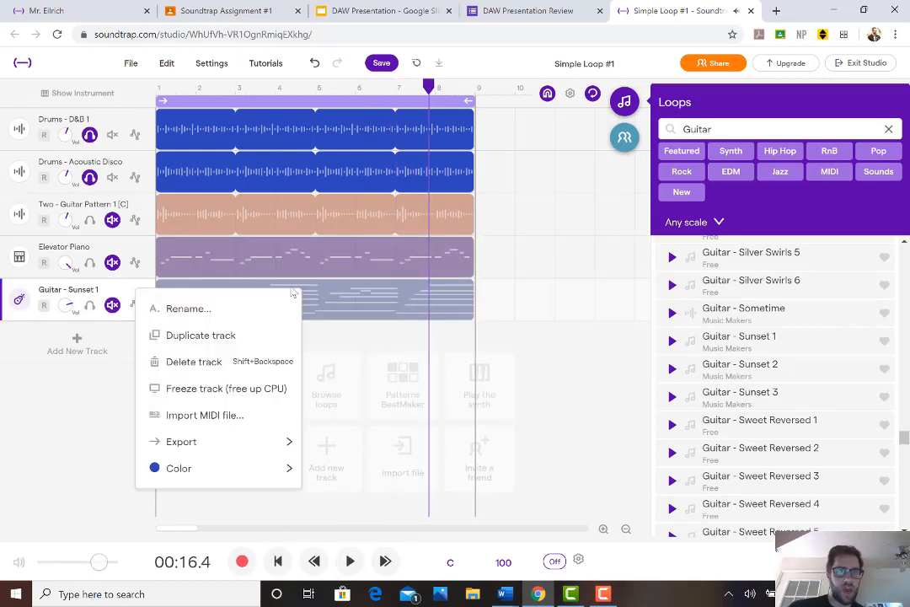
pyautogui.click(358, 295)
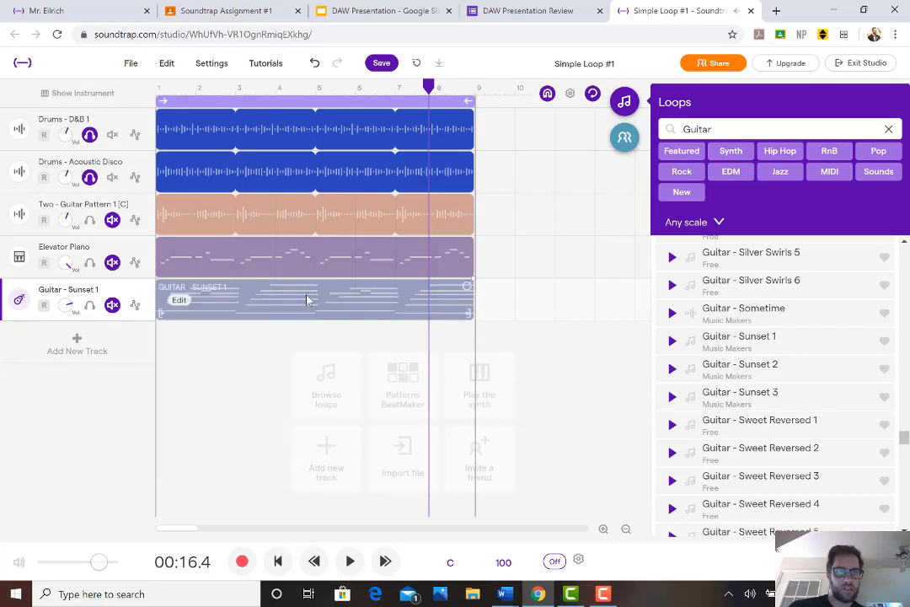
pyautogui.rightClick(261, 301)
pyautogui.click(183, 306)
pyautogui.click(182, 302)
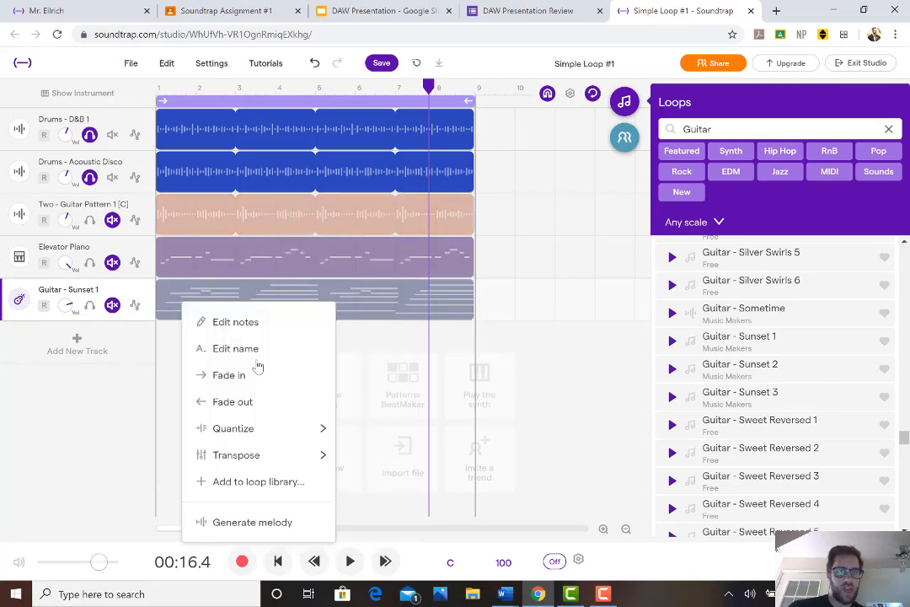
pyautogui.moveTo(325, 455)
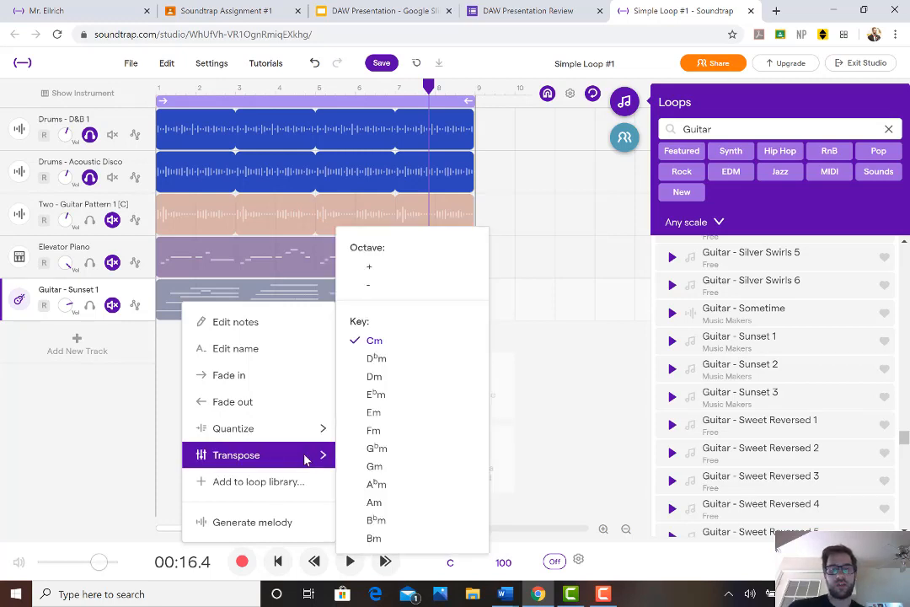
pyautogui.click(173, 292)
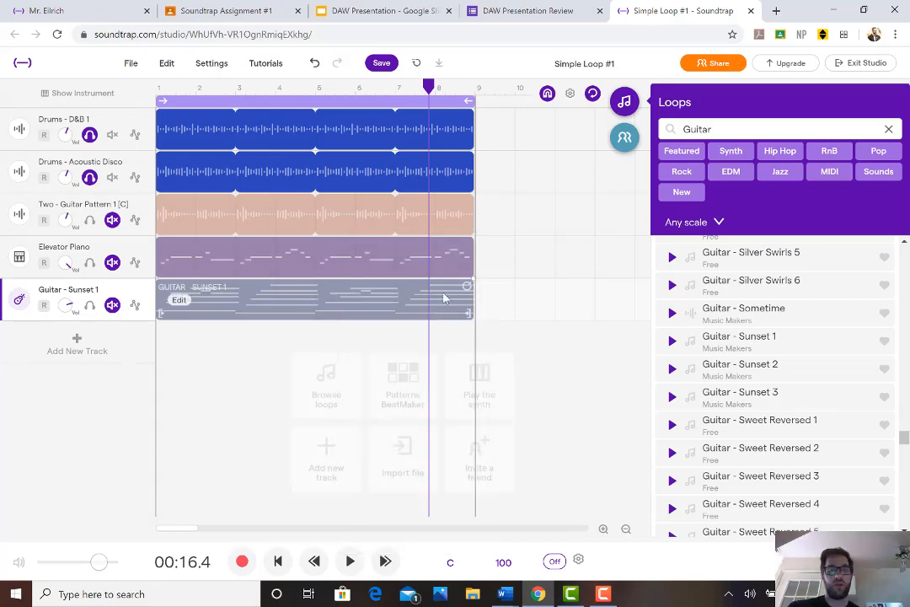
pyautogui.hotkey('ctrl', 'z')
pyautogui.hotkey('ctrl', 'z')
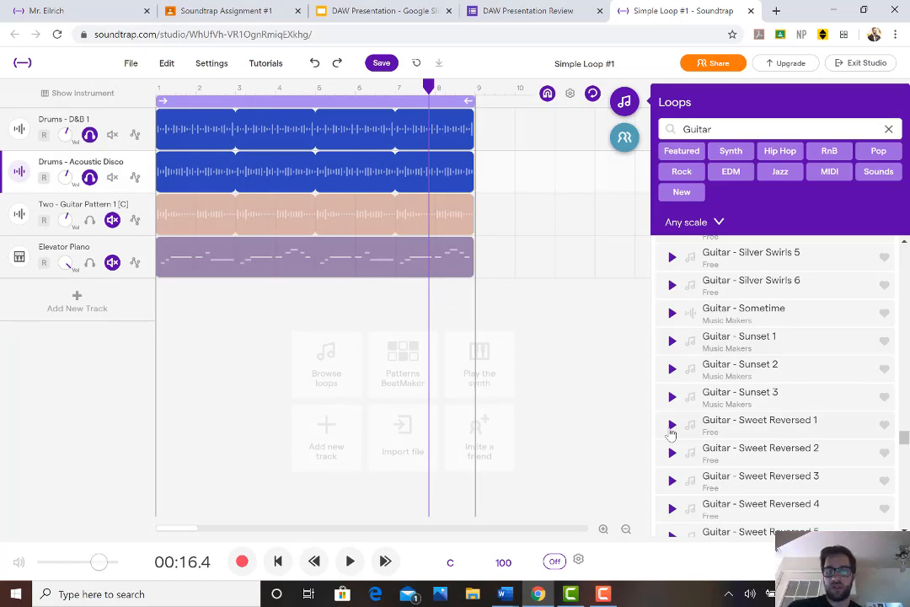
# Preview the Guitar - Sweet Reversed 1 loop, resume project playback and browse on to the Synth - Jazzy Guitar loops
pyautogui.click(670, 426)
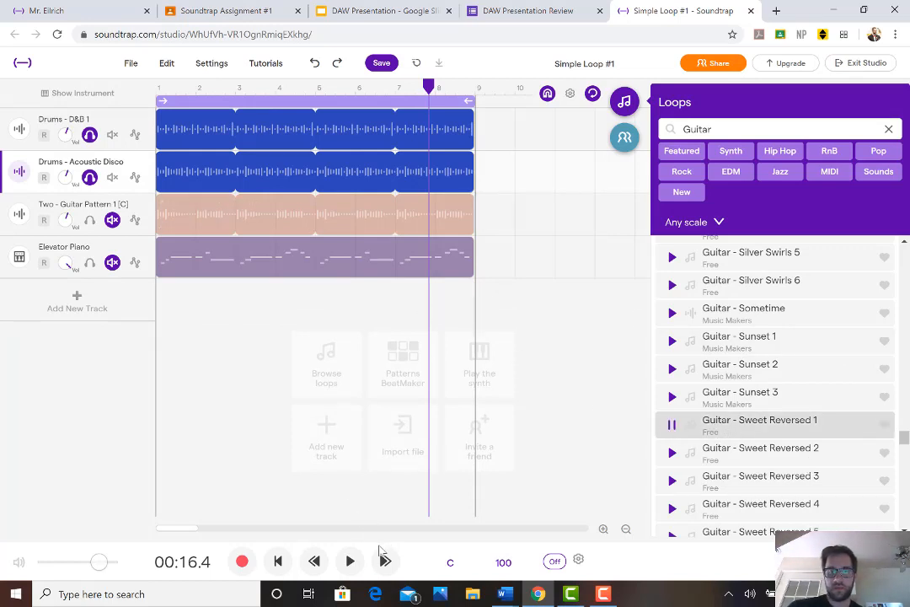
pyautogui.click(357, 563)
pyautogui.scroll(-5, 717, 405)
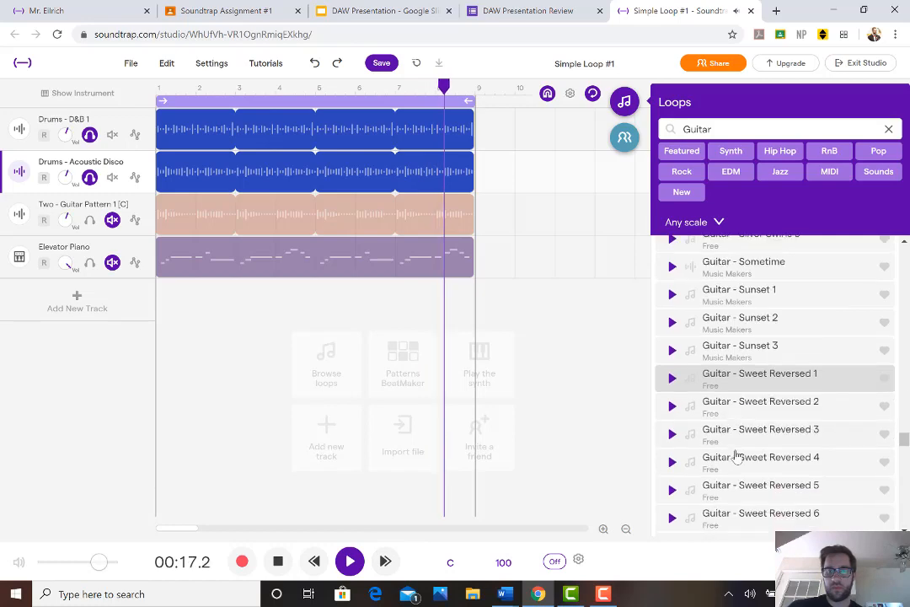
pyautogui.scroll(-1, 695, 375)
pyautogui.scroll(2, 697, 367)
pyautogui.scroll(-4, 698, 366)
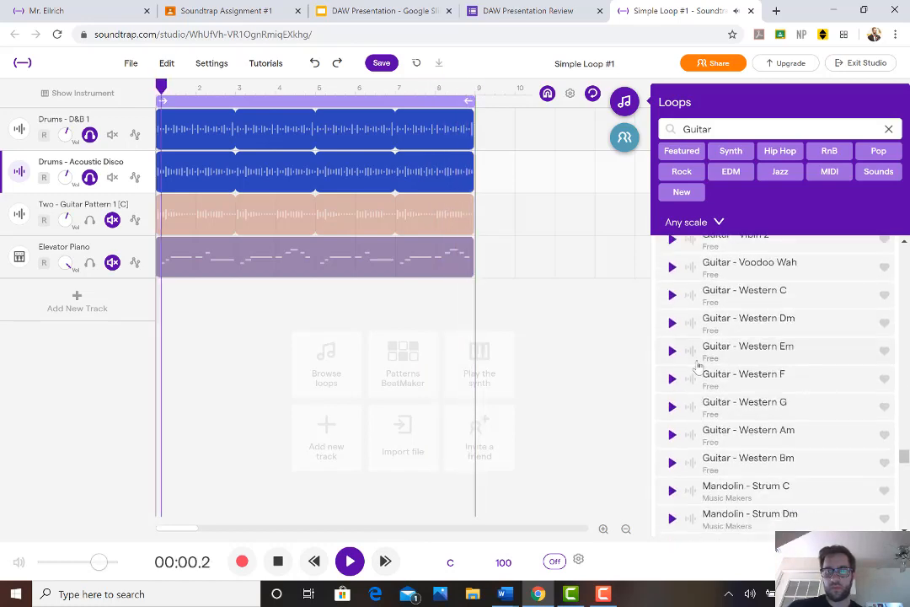
pyautogui.scroll(-3, 697, 368)
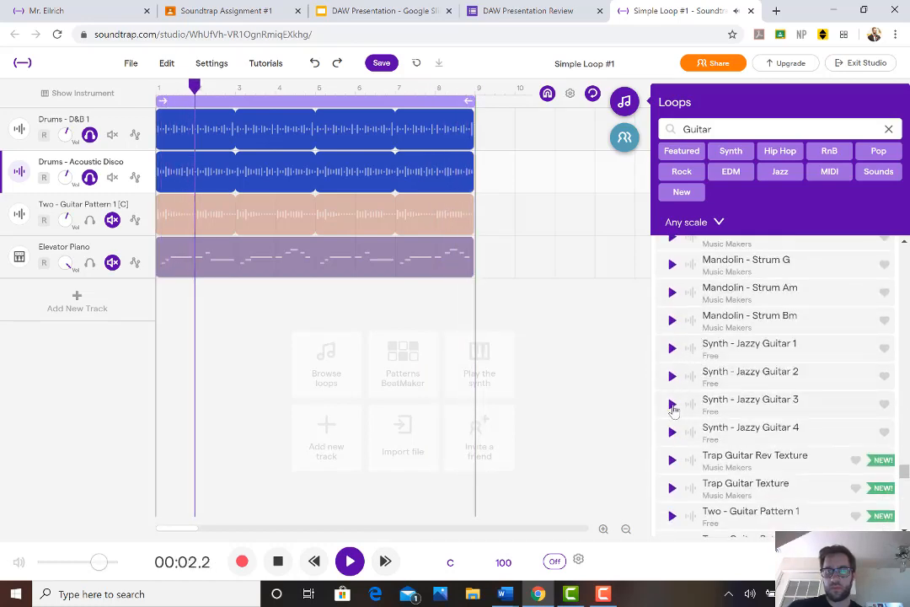
# Preview the Synth - Jazzy Guitar 3, 2 and 1 loops against the playing project and unmute the Two - Guitar Pattern 1 track
pyautogui.click(671, 404)
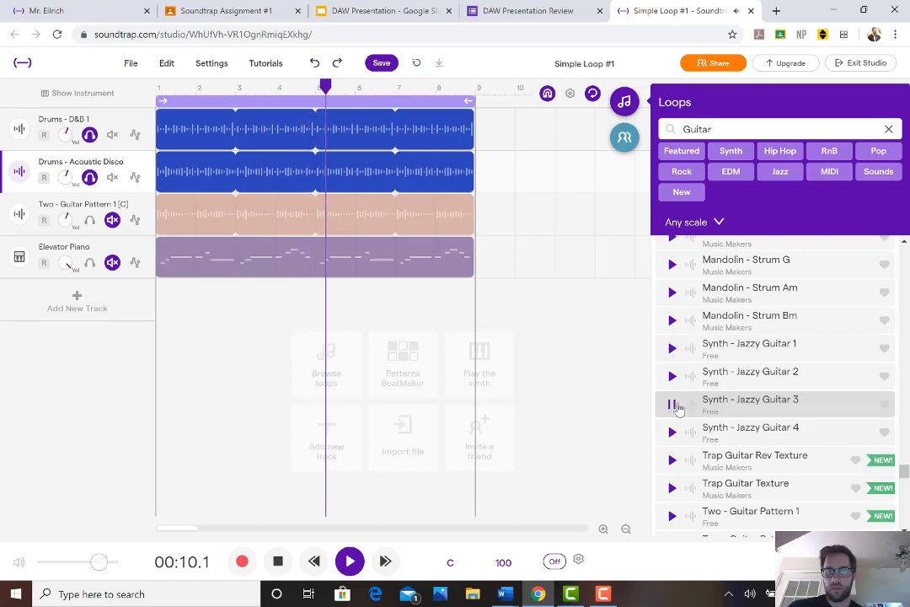
pyautogui.click(112, 220)
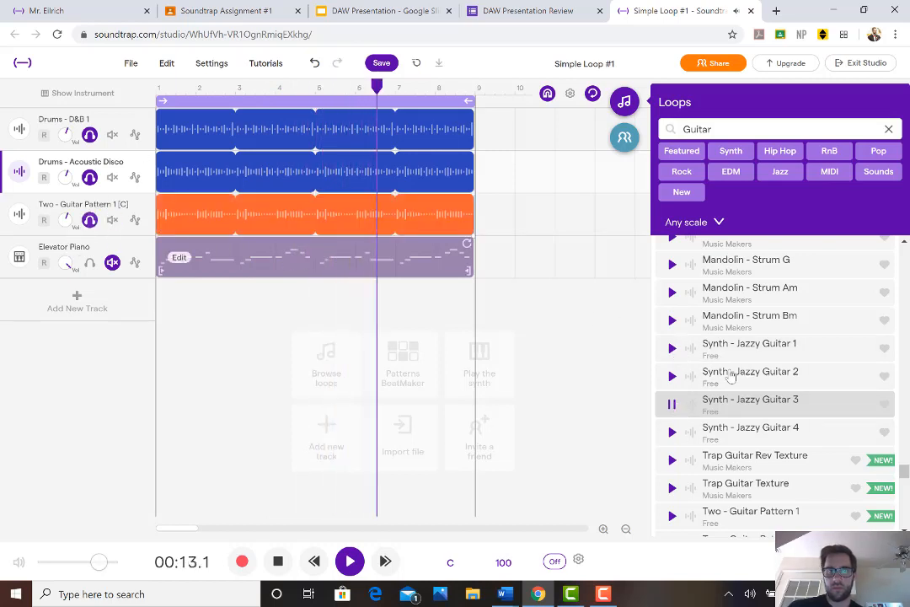
pyautogui.click(673, 376)
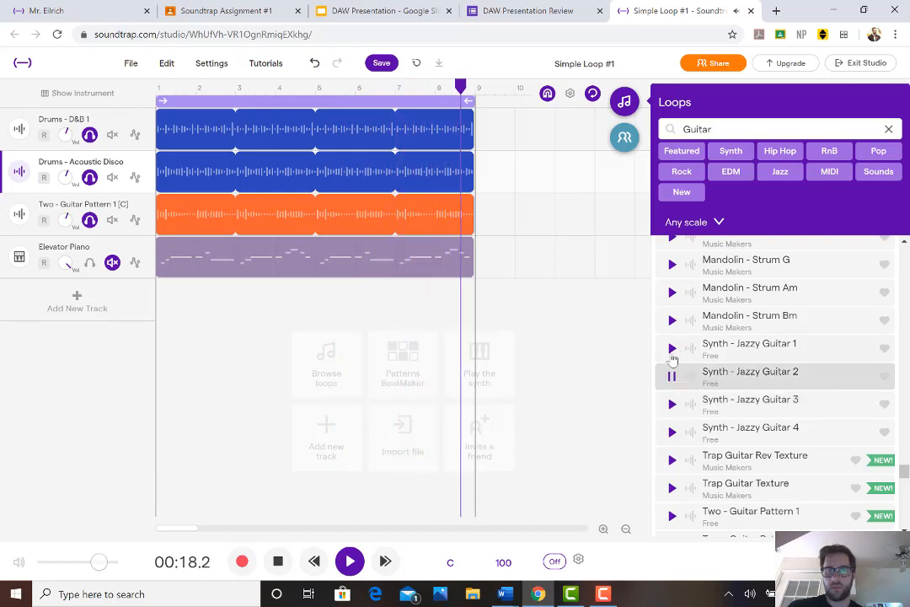
pyautogui.click(672, 349)
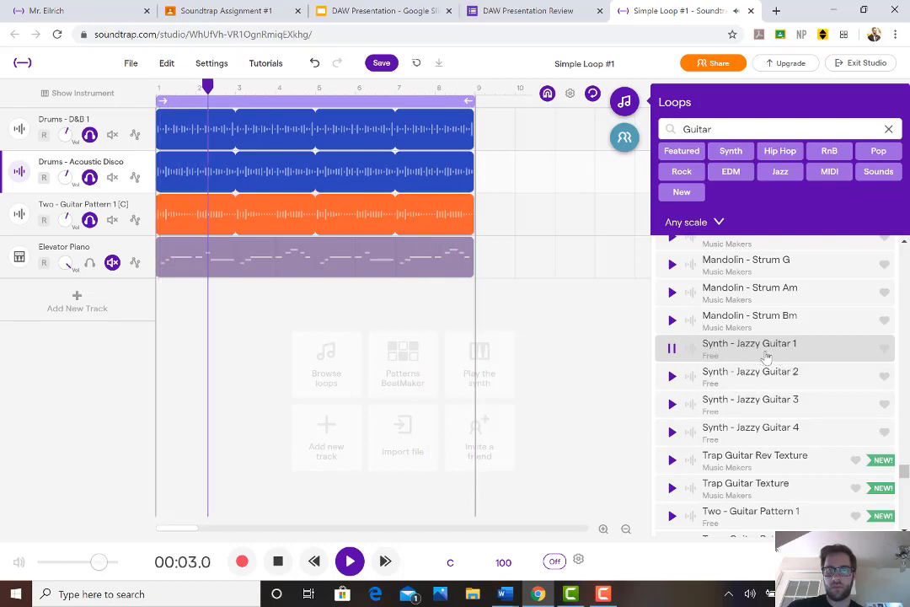
# Place the Synth - Jazzy Guitar 1 loop on a new track at measure 1 and check its Transpose keys with playback stopped
pyautogui.moveTo(259, 310); pyautogui.dragTo(161, 303)
pyautogui.click(279, 562)
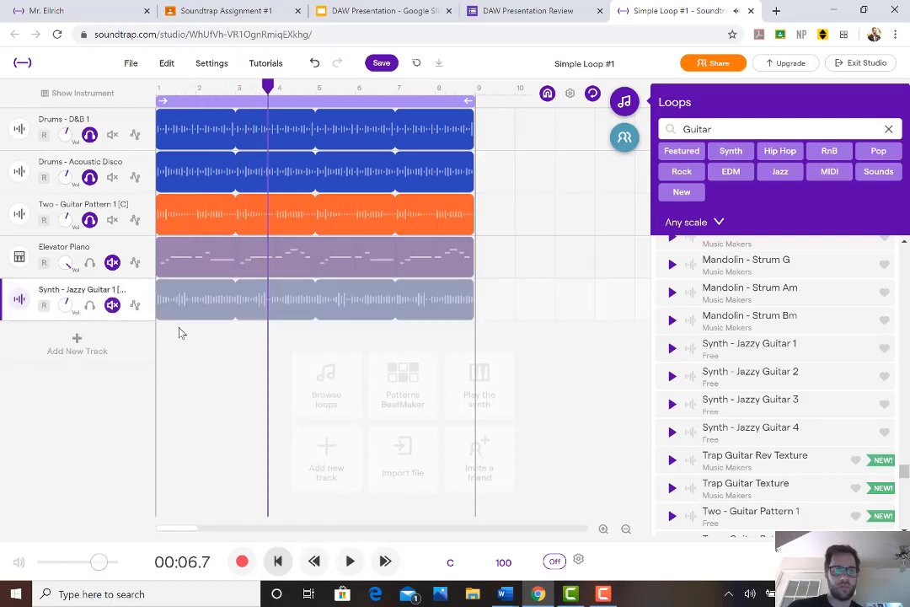
pyautogui.click(143, 289)
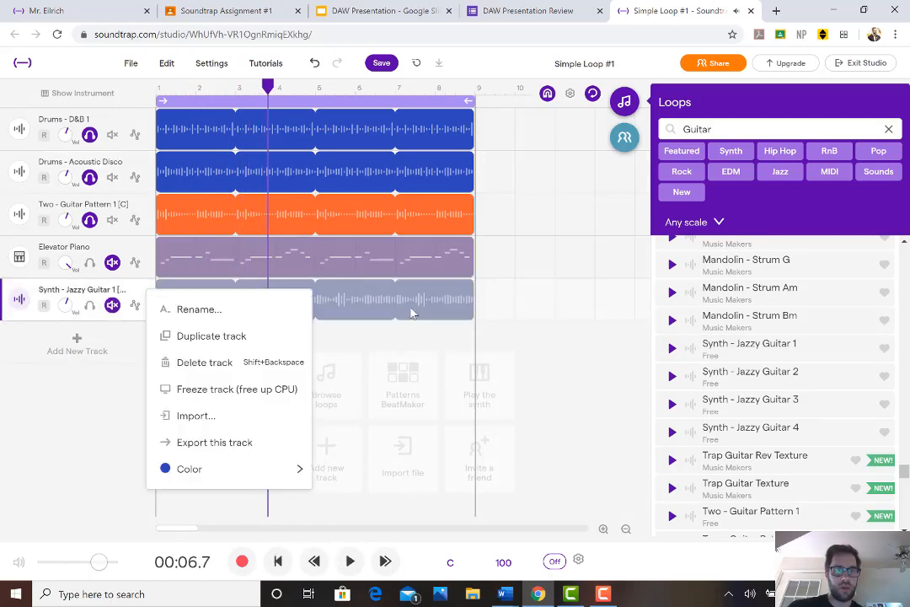
pyautogui.rightClick(343, 307)
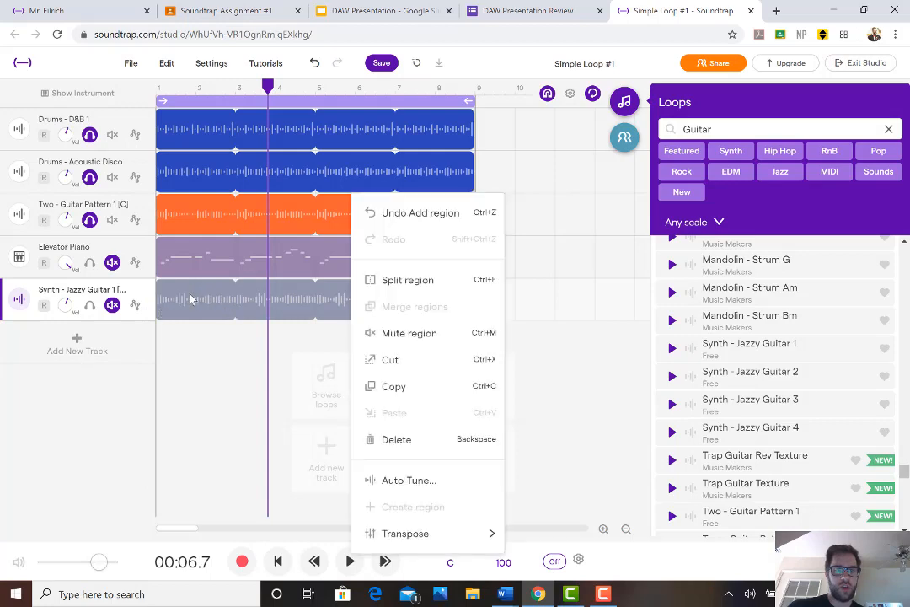
pyautogui.click(191, 301)
pyautogui.click(183, 303)
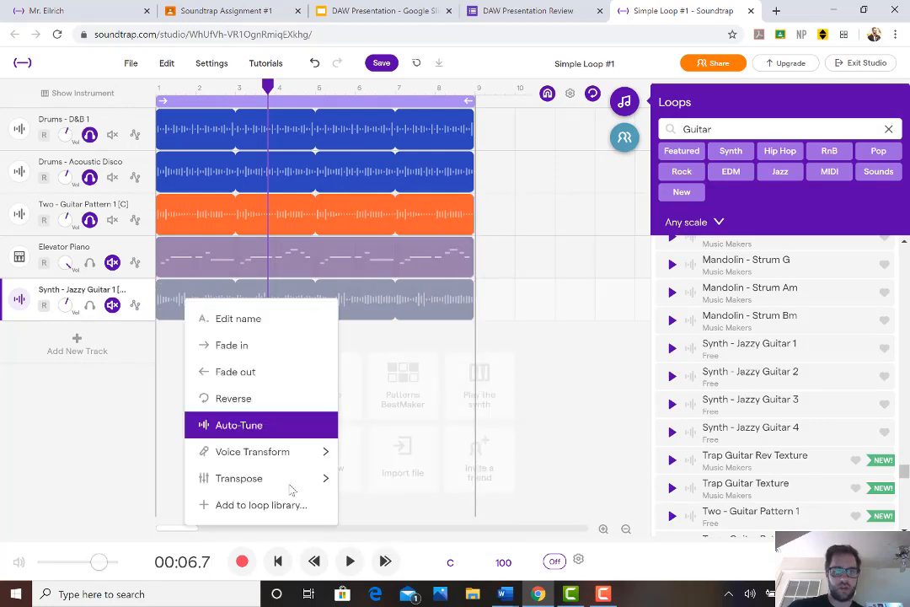
pyautogui.moveTo(314, 492)
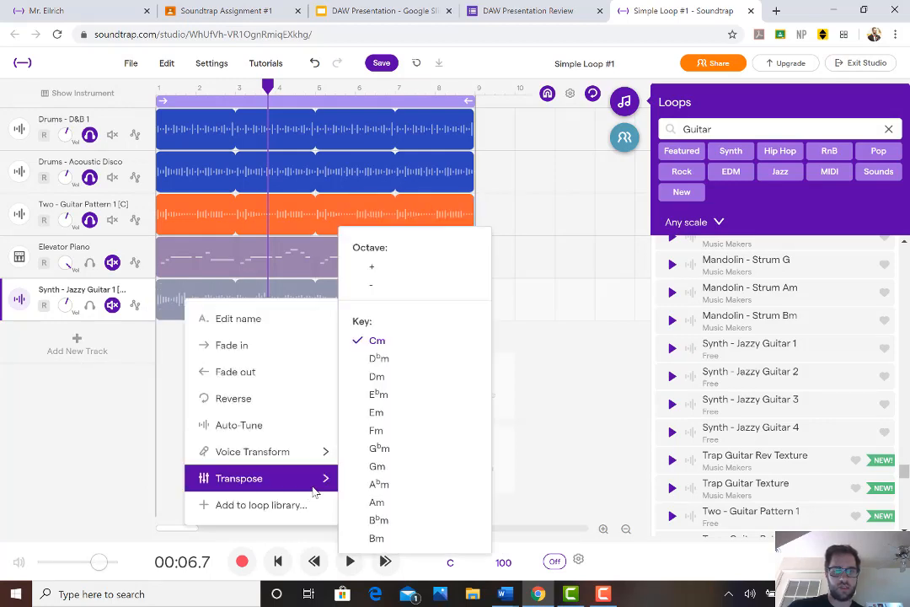
# Delete the Synth - Jazzy Guitar 1 region from its track
pyautogui.click(618, 397)
pyautogui.click(445, 307)
pyautogui.press('Delete')
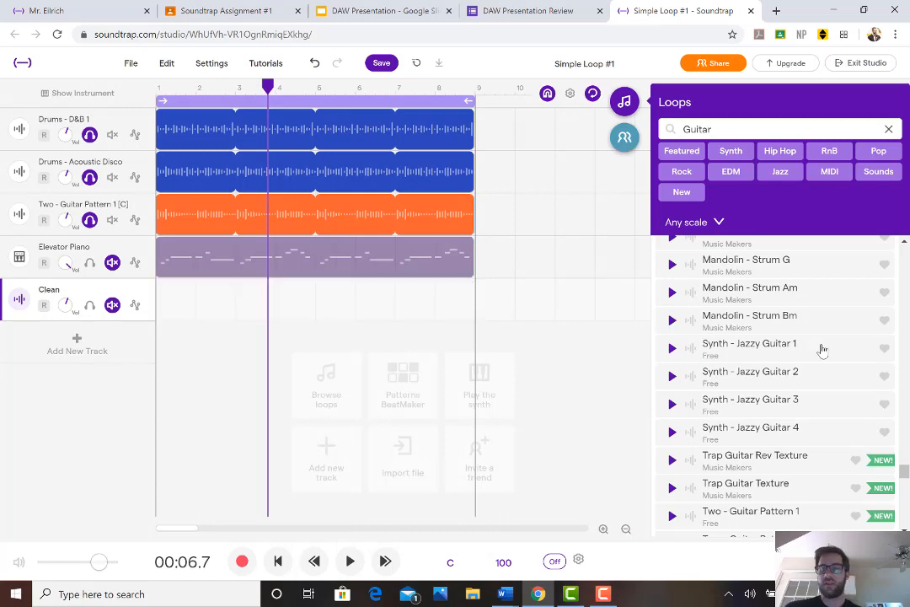
# Find and preview the Ukulele - Strum 2 C loop in the library and place it on the emptied track from measure 1
pyautogui.scroll(-5, 806, 352)
pyautogui.scroll(-10, 807, 352)
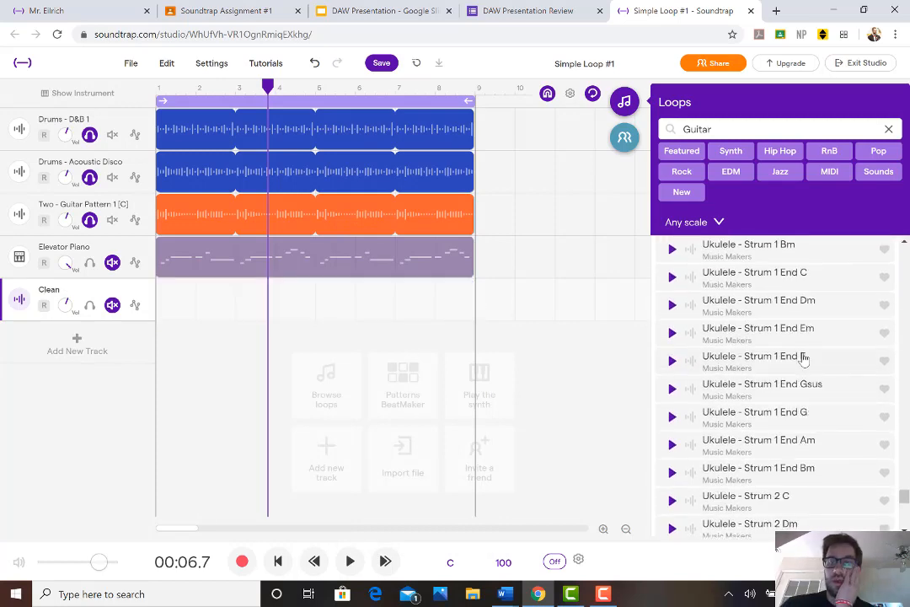
pyautogui.scroll(3, 797, 364)
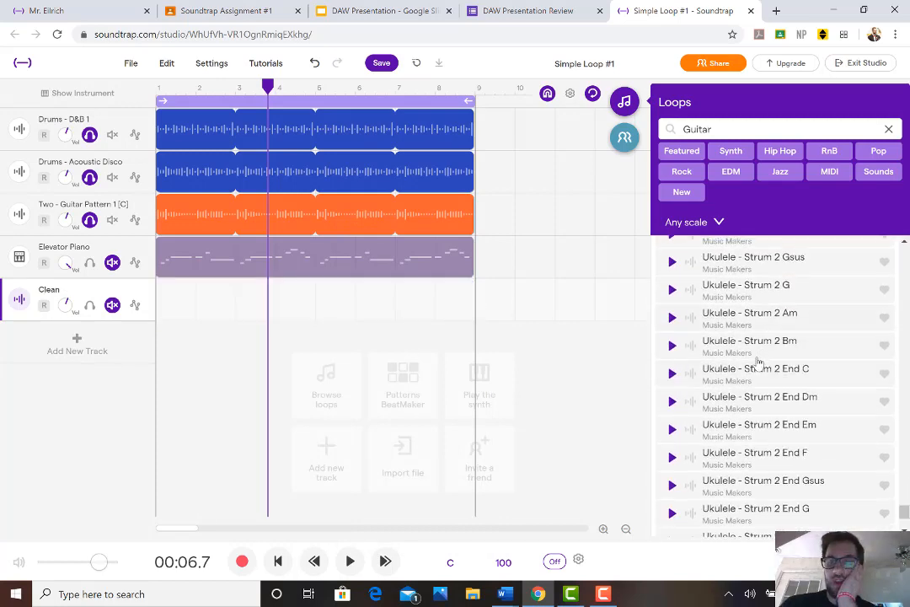
pyautogui.scroll(2, 679, 381)
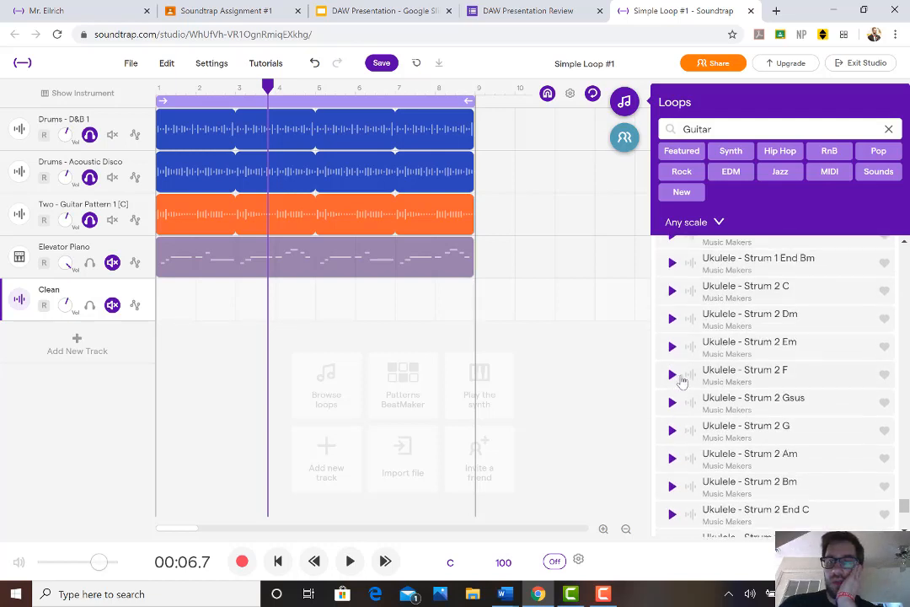
pyautogui.click(672, 291)
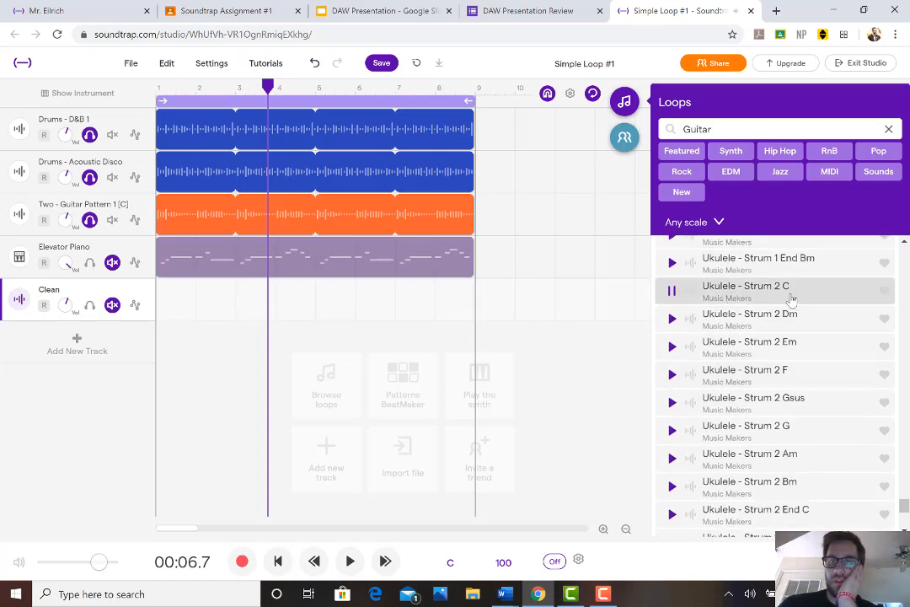
pyautogui.moveTo(605, 284); pyautogui.dragTo(157, 325)
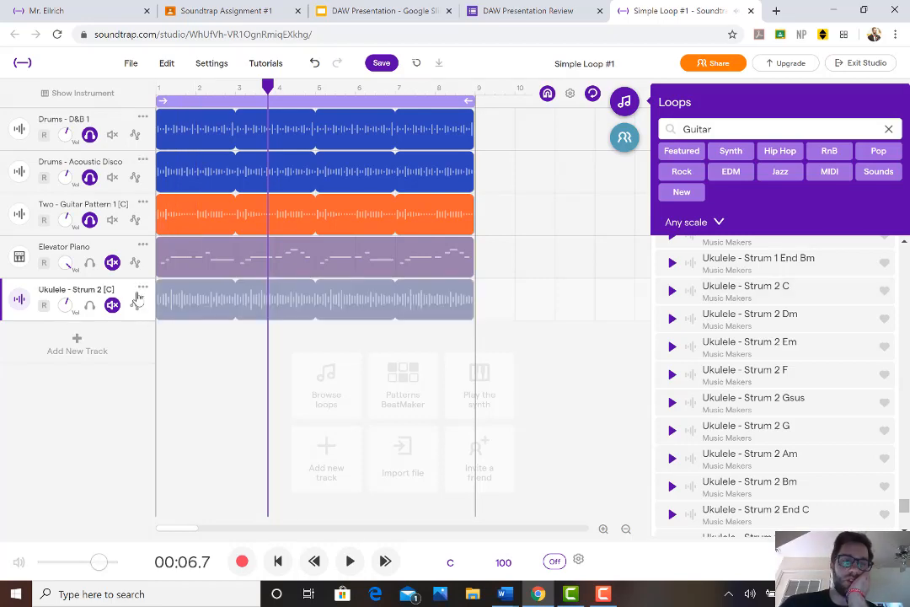
# Move the Ukulele - Strum 2 track above the Elevator Piano track, directly below the Two - Guitar Pattern 1 track
pyautogui.click(30, 296)
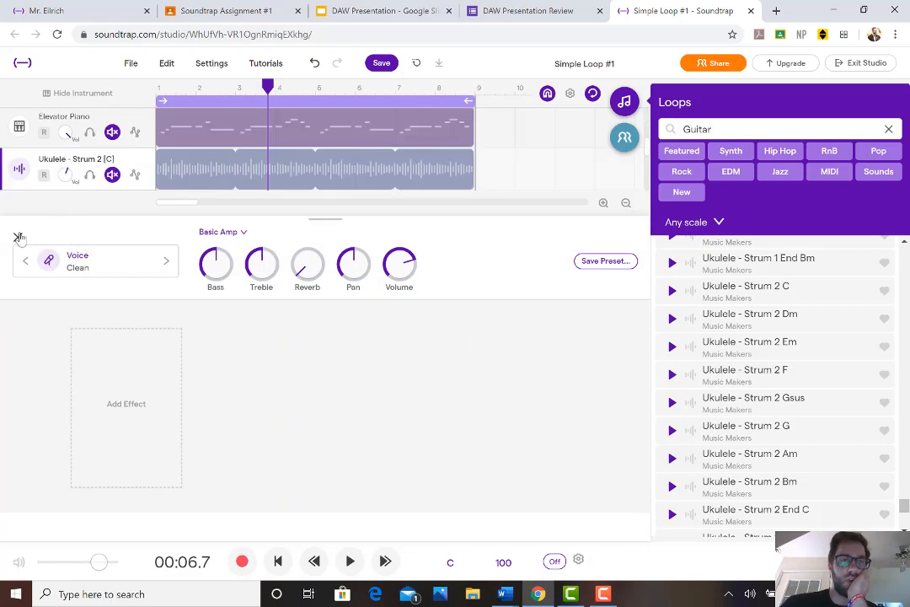
pyautogui.click(18, 238)
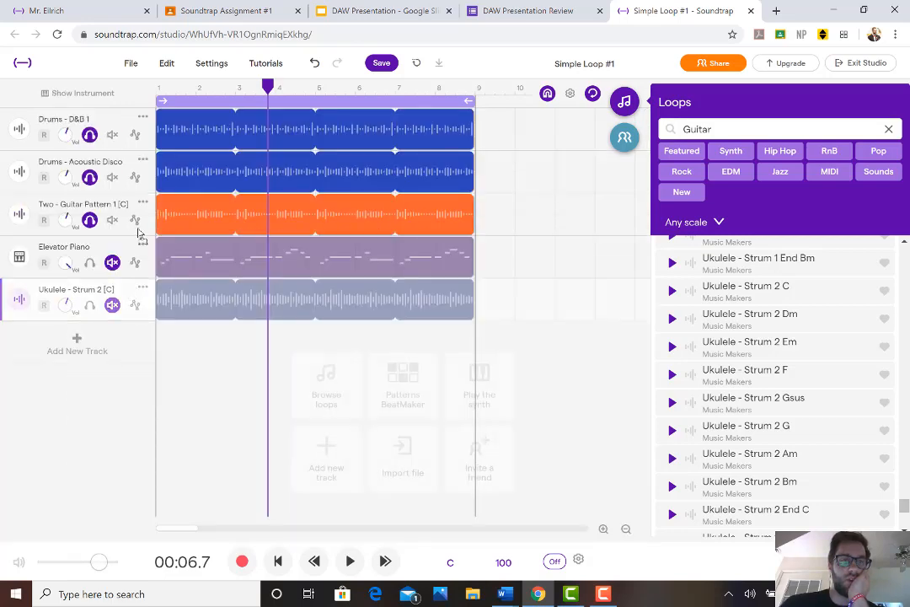
pyautogui.moveTo(139, 235); pyautogui.dragTo(200, 245)
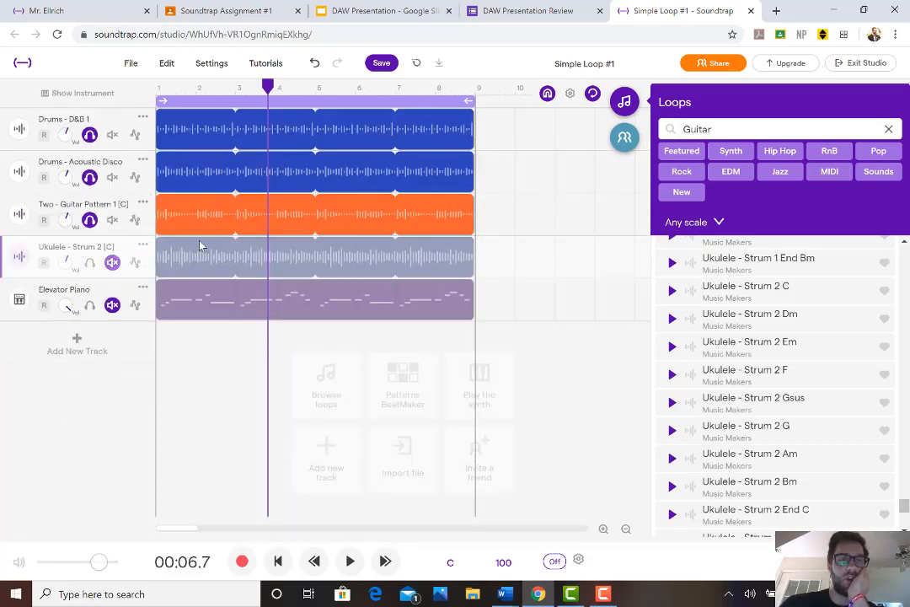
# Color the Ukulele - Strum 2 track orange like the guitar track and unmute it
pyautogui.click(139, 247)
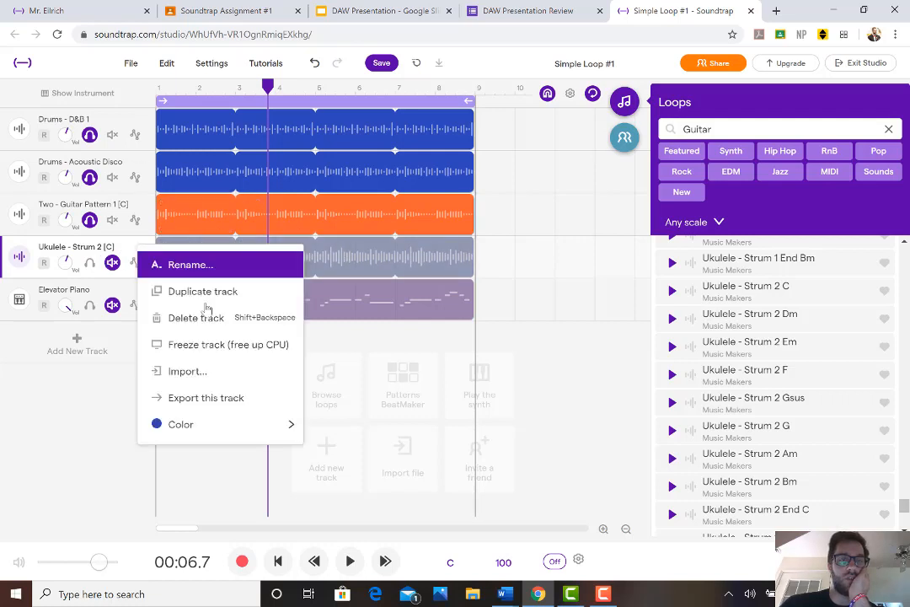
pyautogui.moveTo(220, 429)
pyautogui.click(419, 455)
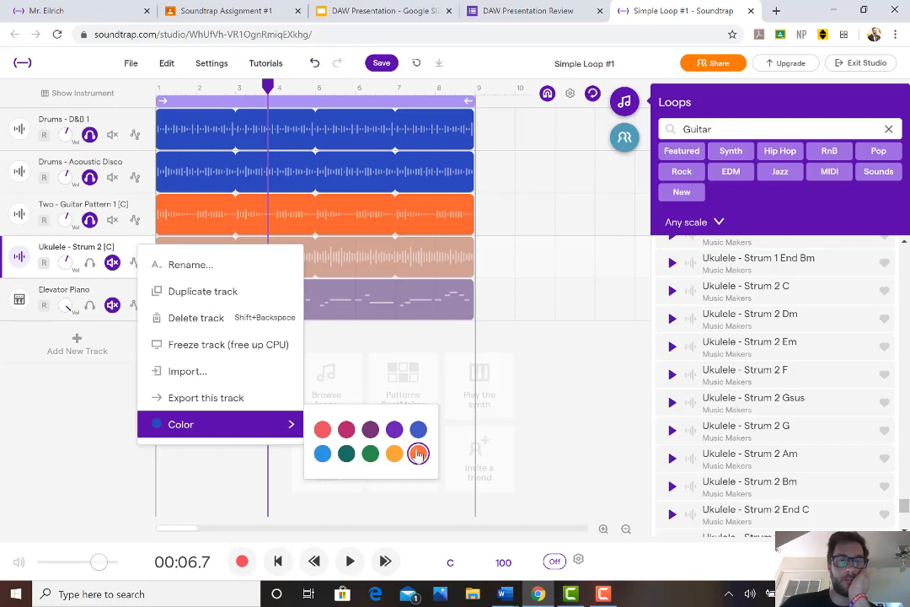
pyautogui.click(112, 262)
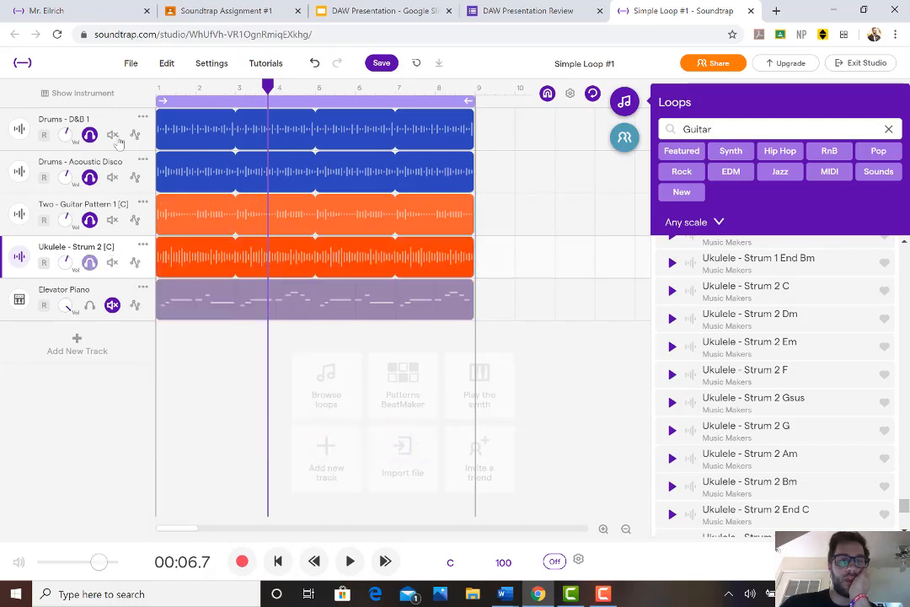
pyautogui.click(424, 319)
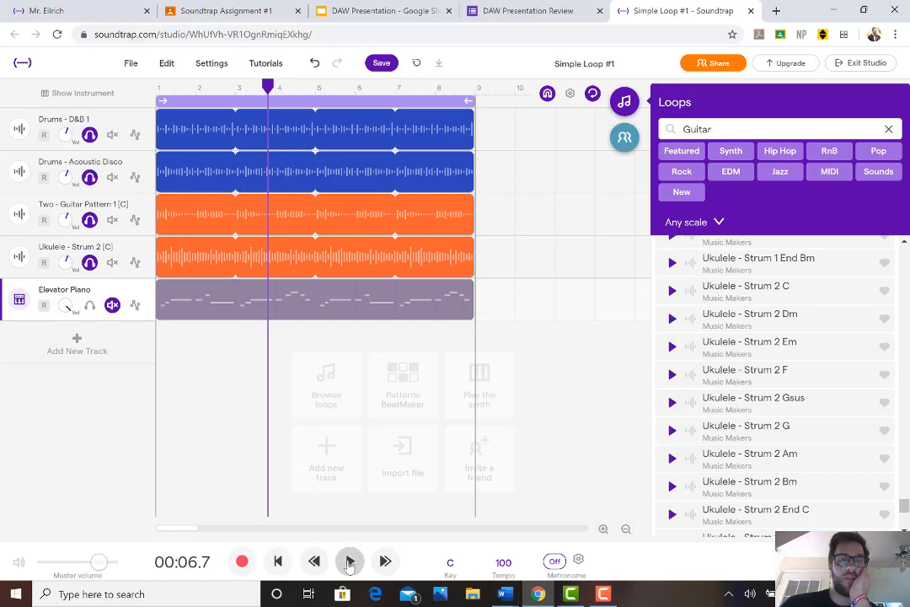
# Play back the layered drum and guitar tracks, stop playback, and unmute the Elevator Piano track
pyautogui.click(350, 562)
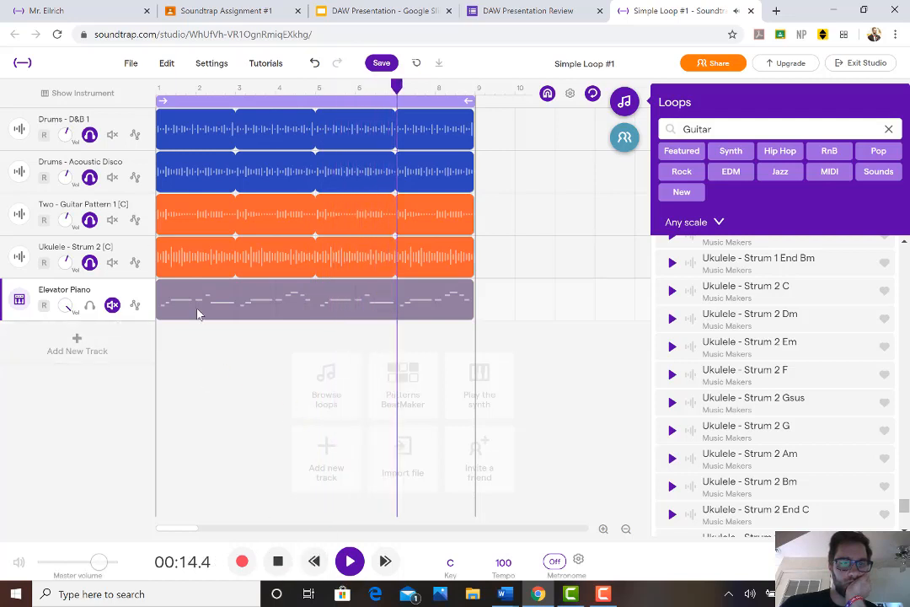
pyautogui.click(282, 561)
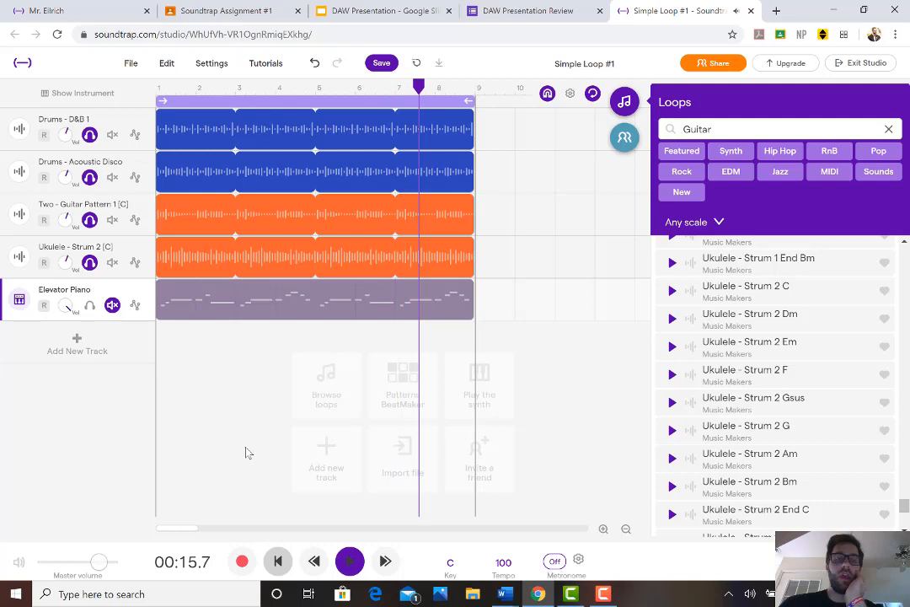
pyautogui.click(91, 307)
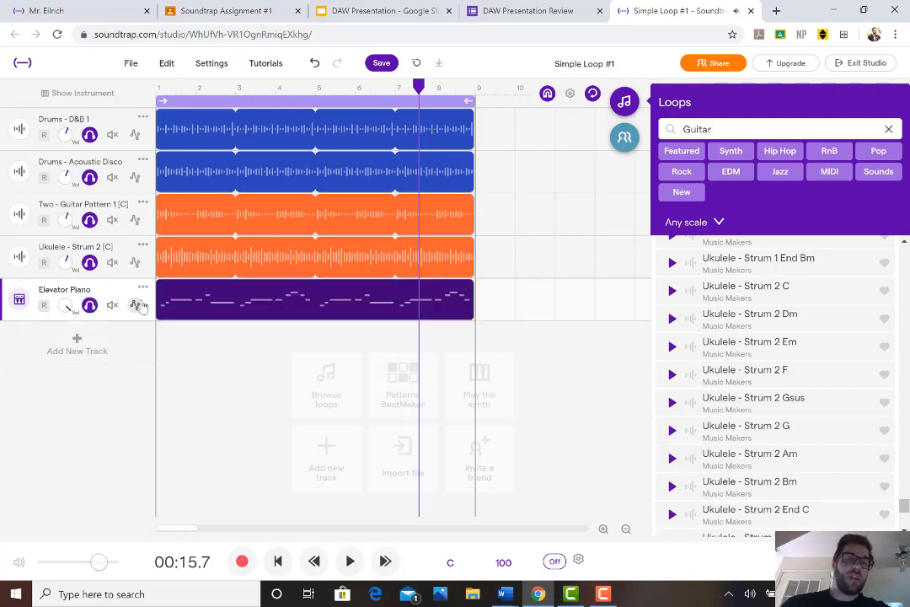
# Clear the Guitar loop search, close the loop library and return the playhead to the start of the project
pyautogui.click(889, 130)
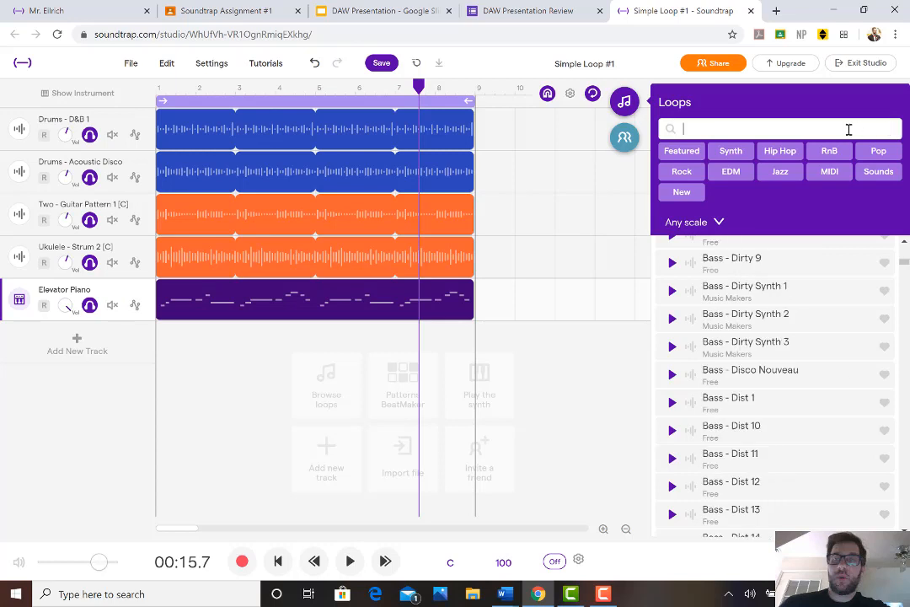
pyautogui.click(624, 105)
pyautogui.click(279, 562)
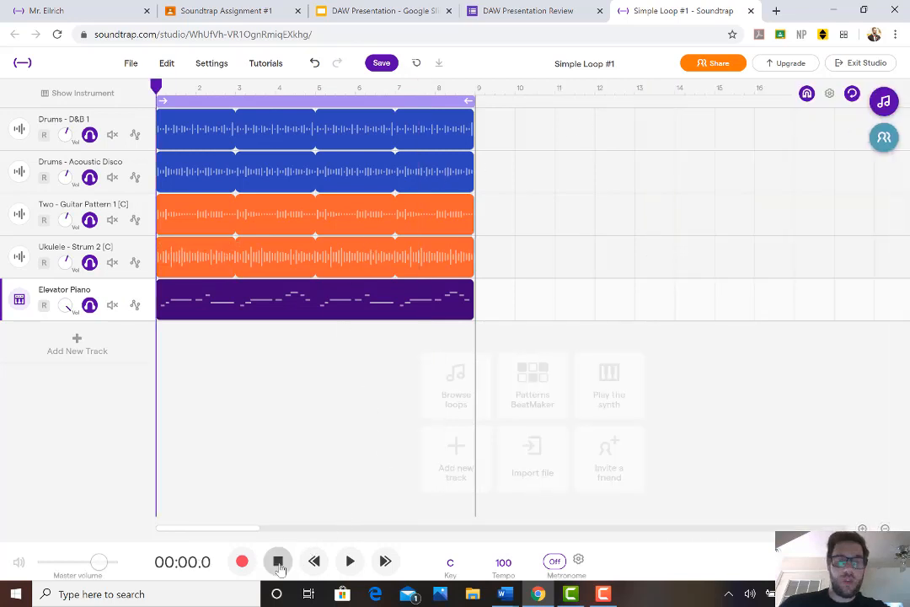
# Add a Grand Piano track and try a few single notes on its on-screen keyboard
pyautogui.click(84, 352)
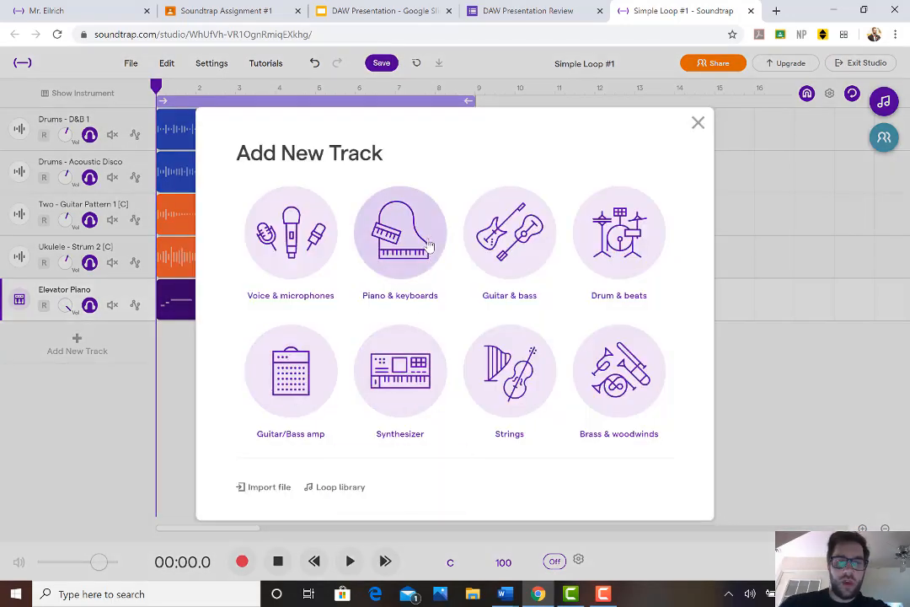
pyautogui.click(425, 243)
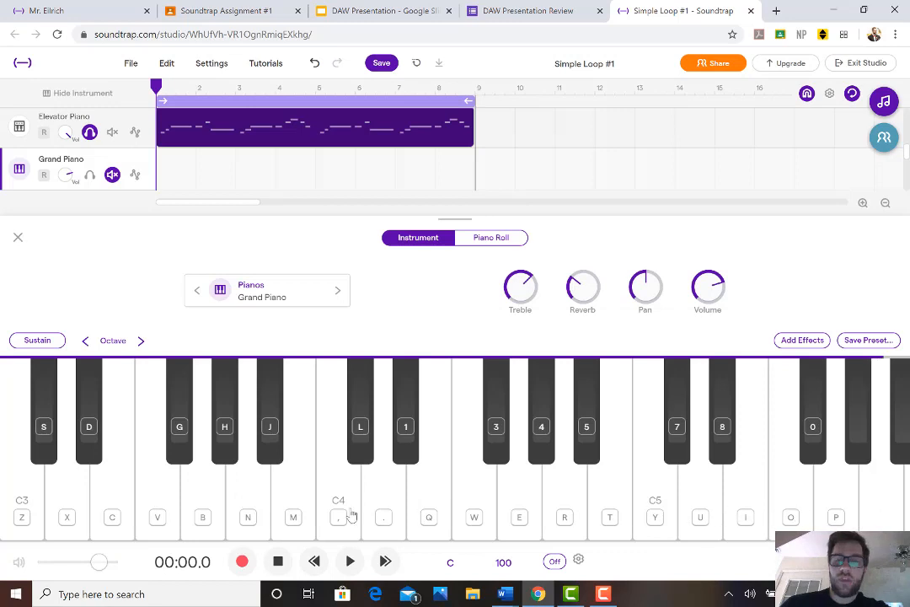
pyautogui.click(447, 508)
pyautogui.click(535, 507)
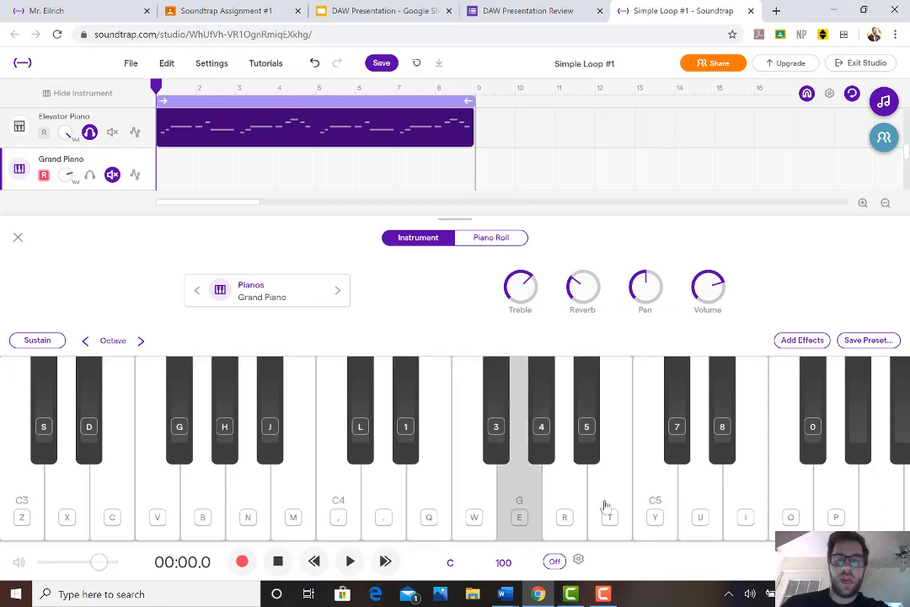
pyautogui.click(606, 508)
pyautogui.click(514, 507)
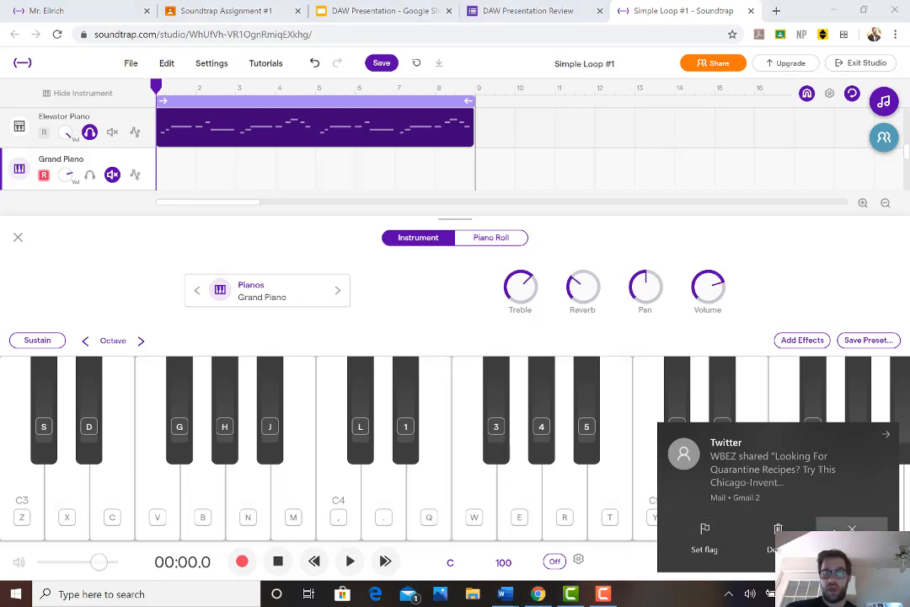
# Dismiss the mail notification, raise the computer volume to 78, and unmute the Grand Piano track
pyautogui.click(849, 529)
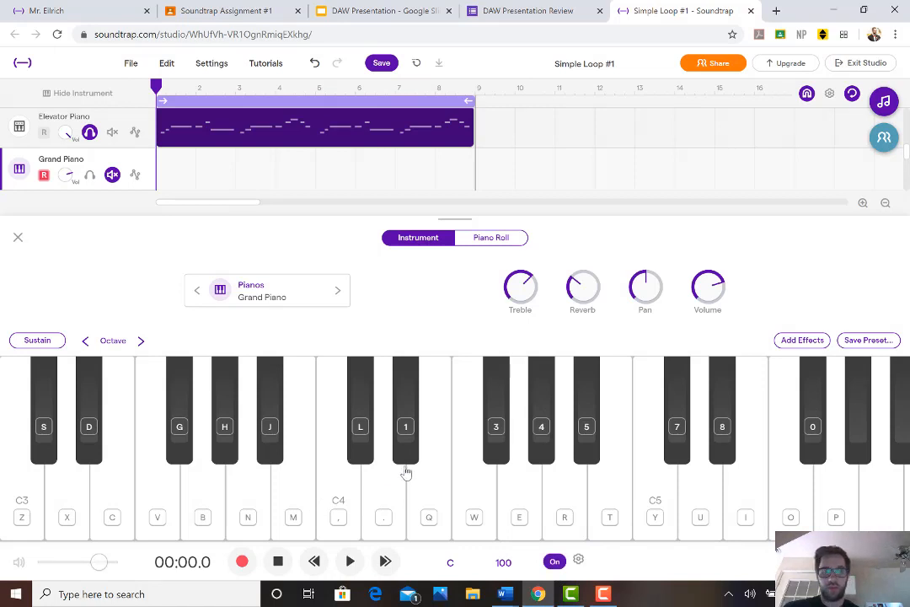
pyautogui.press('XF86AudioRaiseVolume')
pyautogui.click(371, 488)
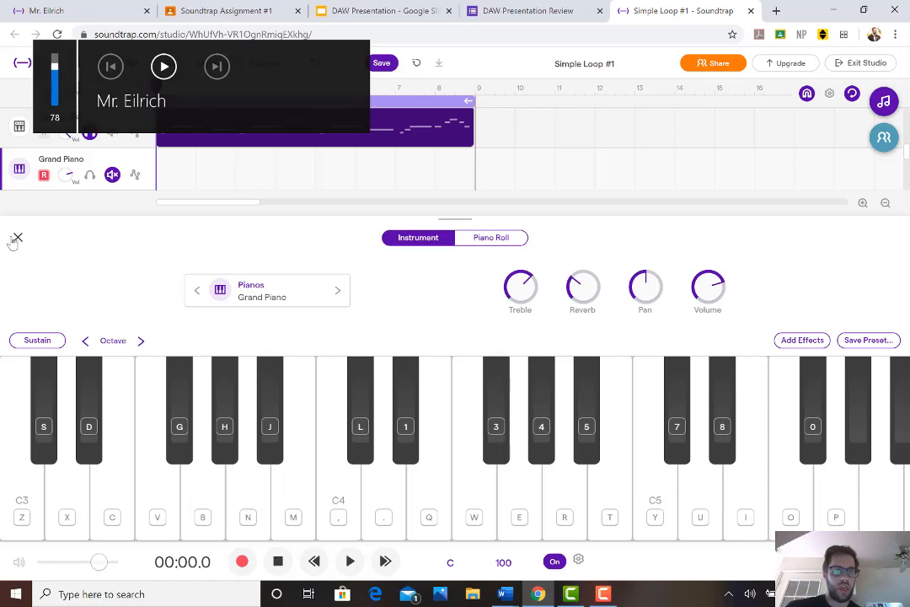
pyautogui.click(16, 238)
pyautogui.click(90, 349)
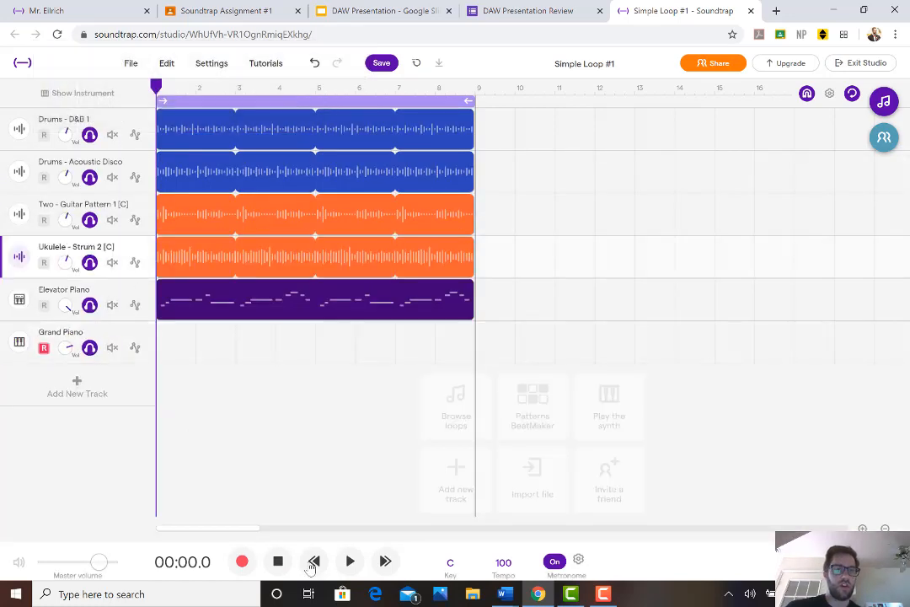
# Start looped playback with the Grand Piano keyboard open and Sustain on, and mute the Elevator Piano track
pyautogui.click(21, 342)
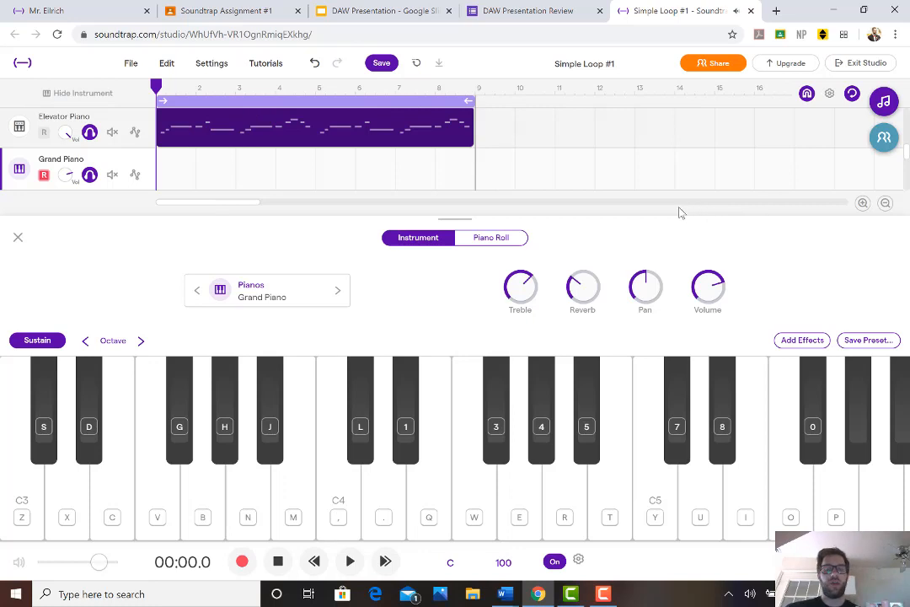
pyautogui.click(350, 561)
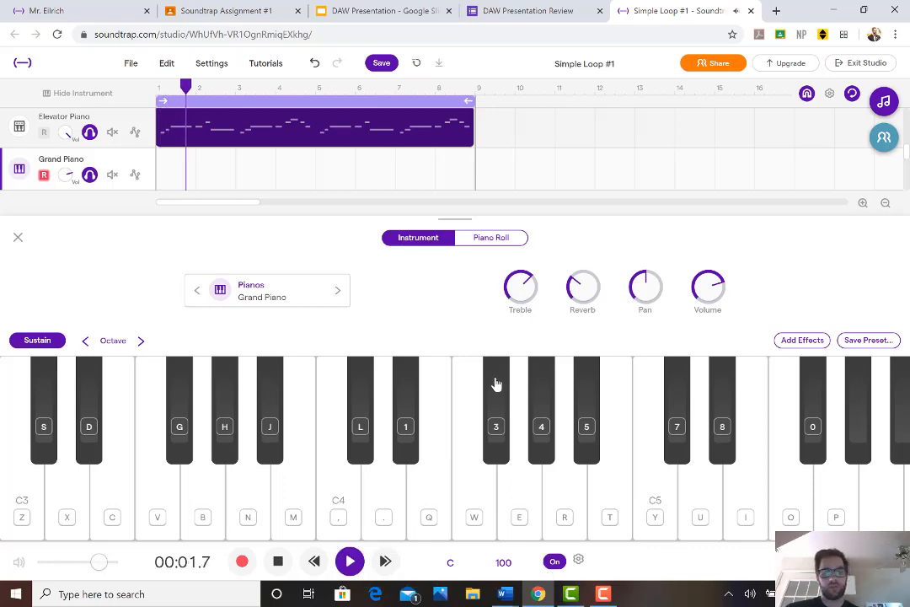
pyautogui.click(110, 134)
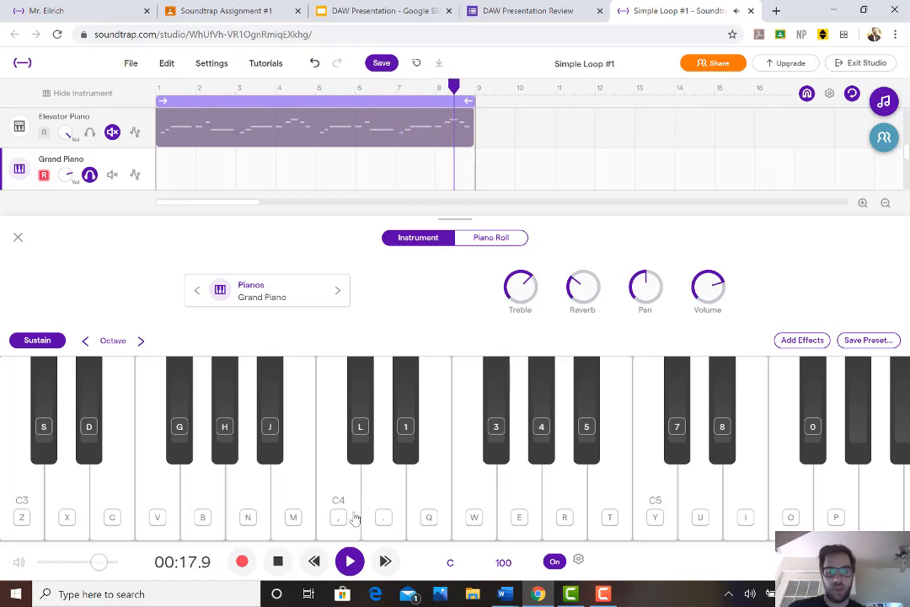
# Practice a slow Grand Piano melody on C4, D and E over the looping drum and guitar tracks
pyautogui.press(',')
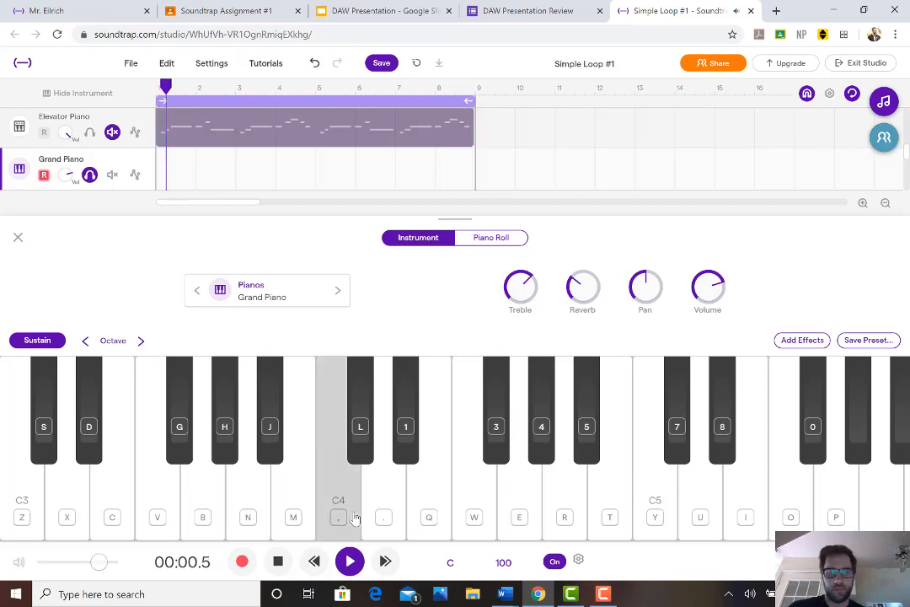
pyautogui.press('.')
pyautogui.press('q')
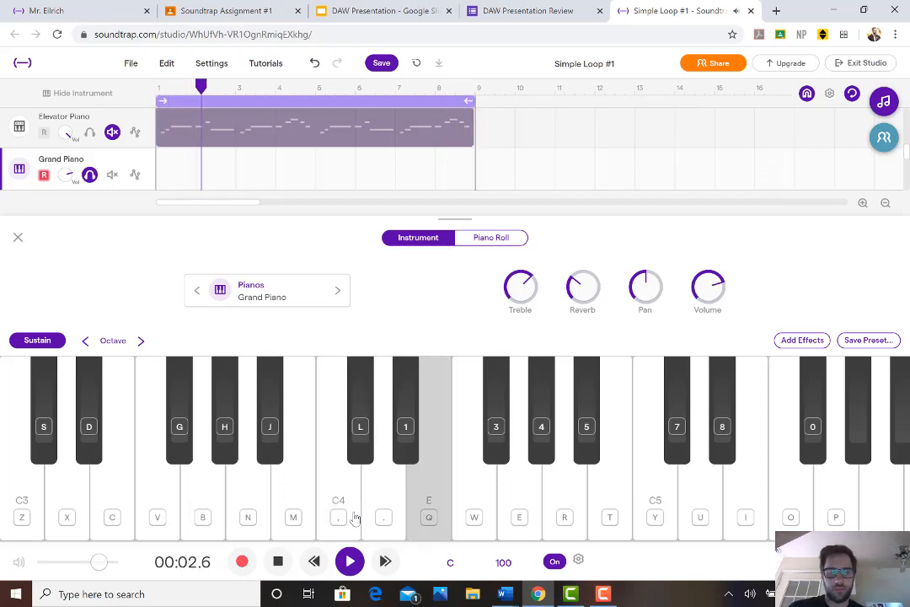
pyautogui.press('.')
pyautogui.press(',')
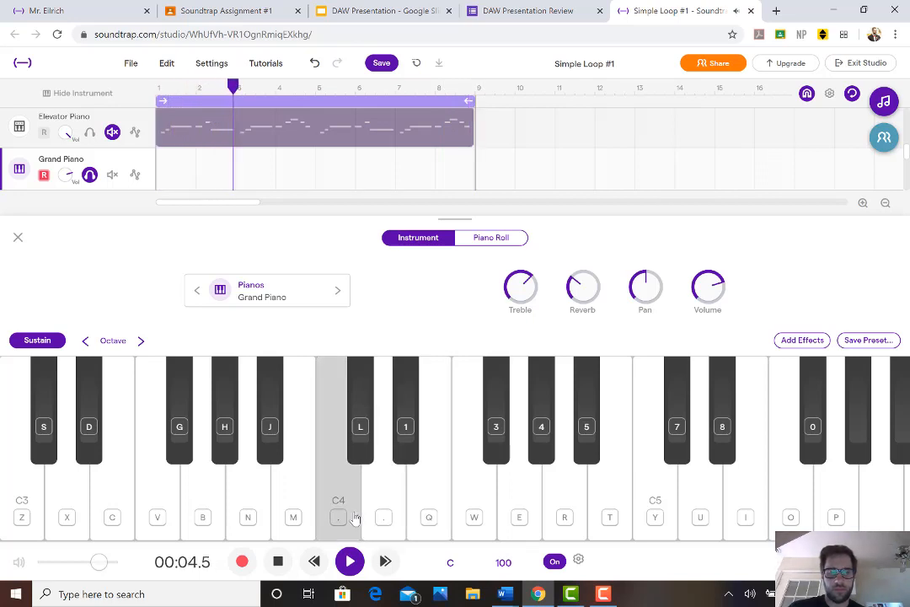
pyautogui.press('.')
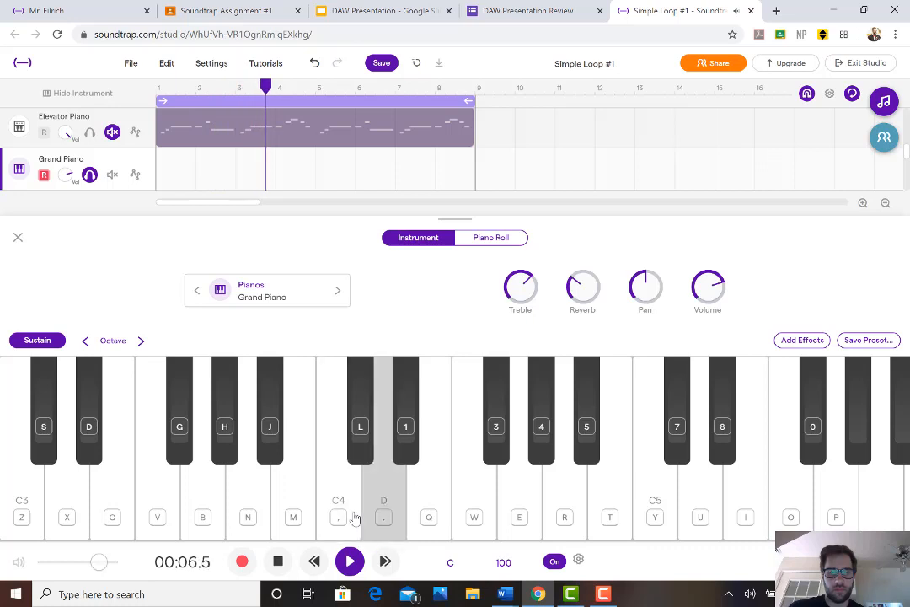
pyautogui.press('q')
pyautogui.press('.')
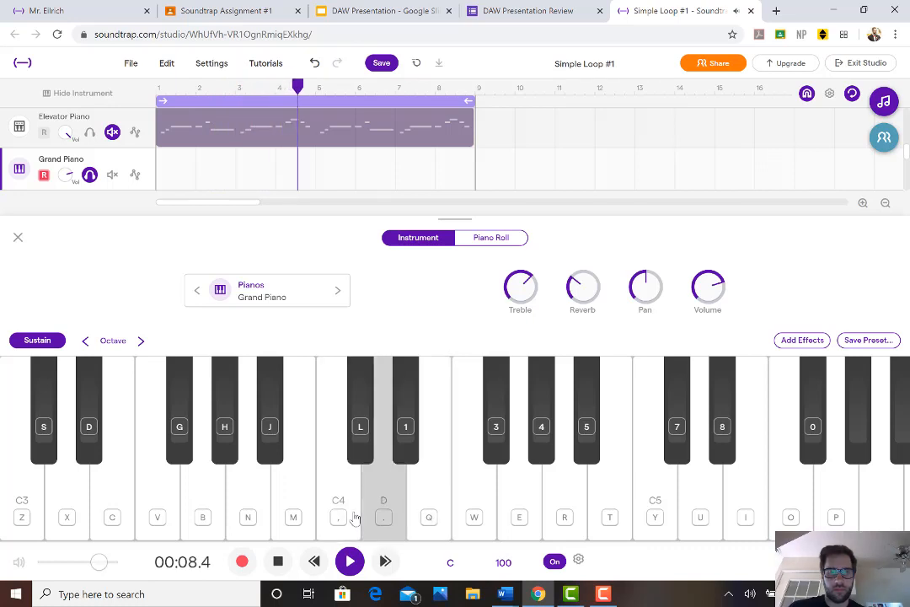
pyautogui.press(',')
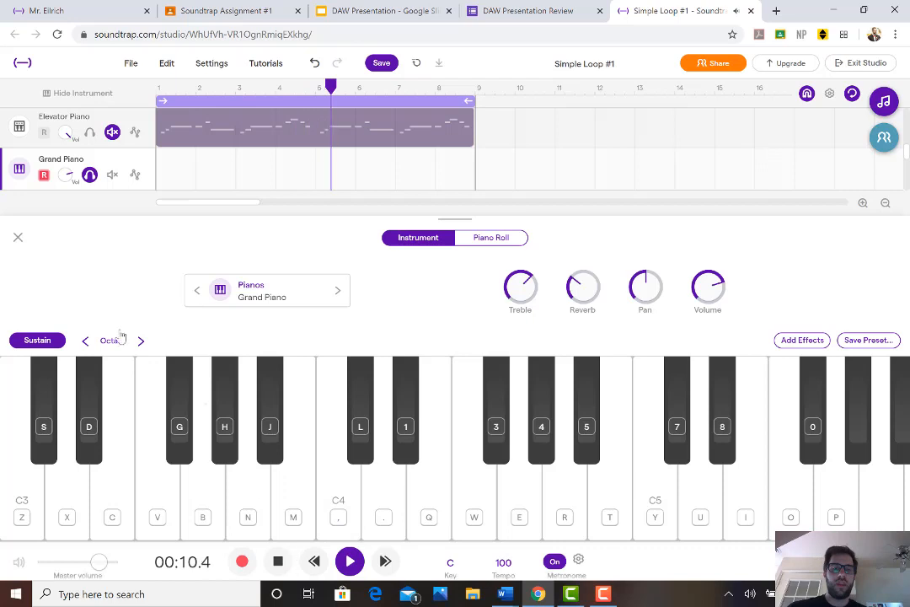
# Lower the Grand Piano keyboard two octaves to start at C1 and practice the C2, D and E melody over the looping tracks
pyautogui.click(84, 341)
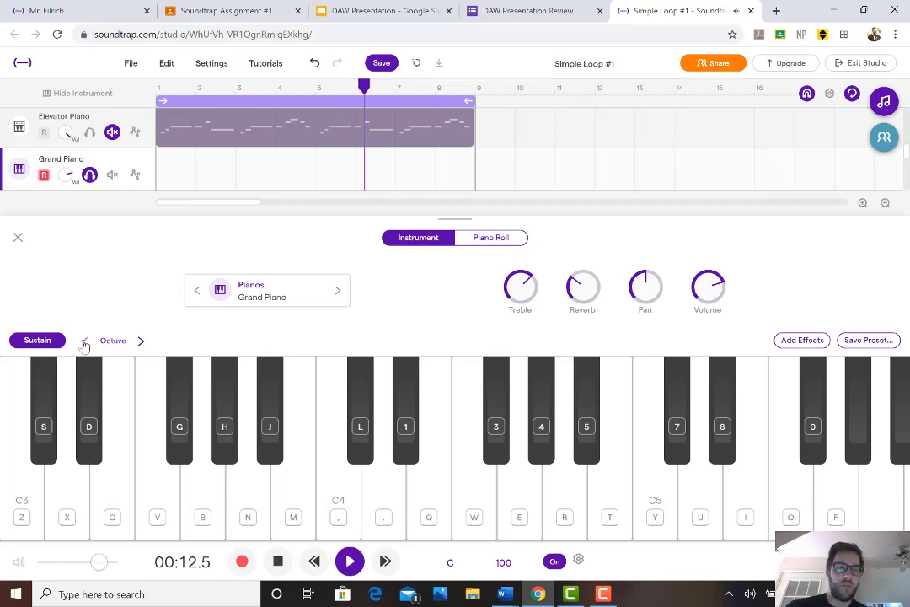
pyautogui.click(84, 341)
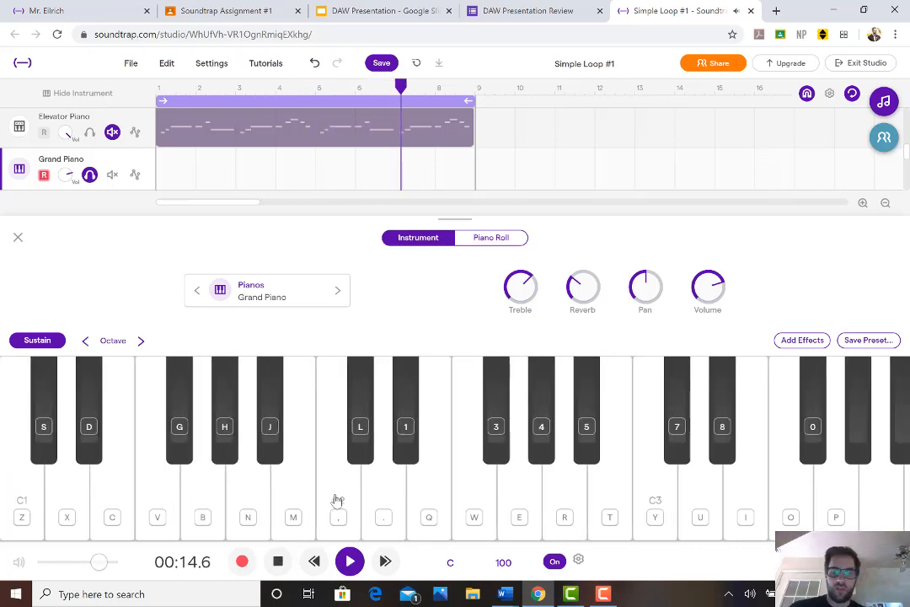
pyautogui.press('.')
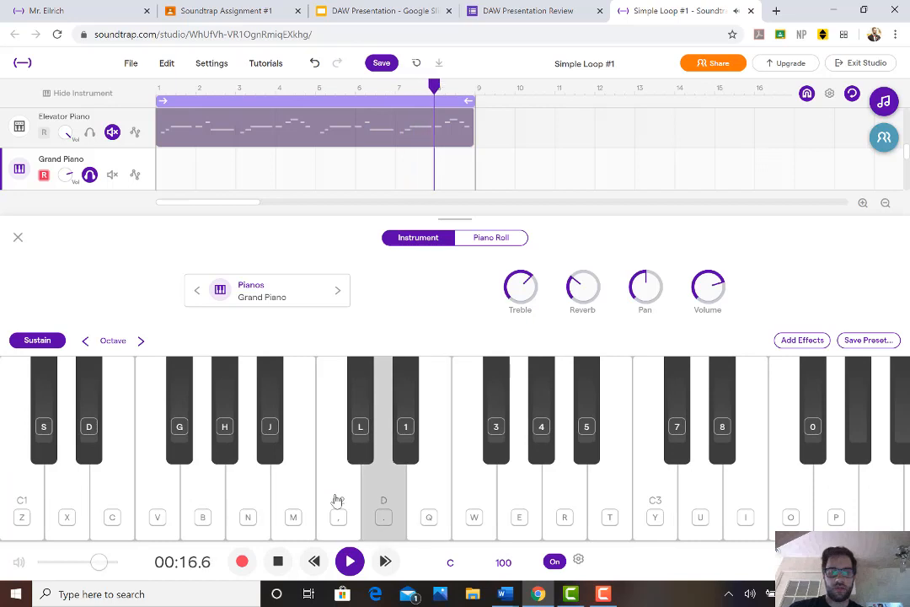
pyautogui.press(',')
pyautogui.press('.')
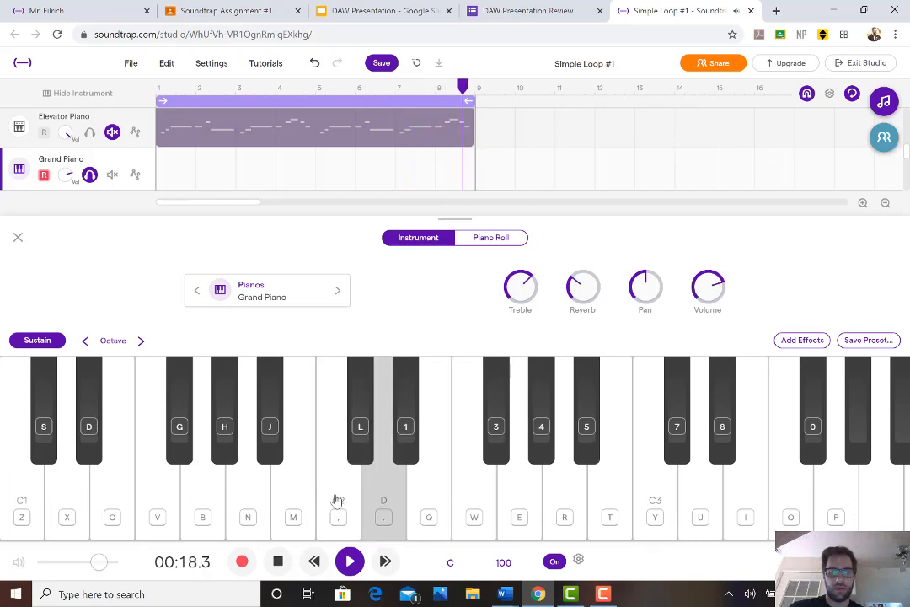
pyautogui.press('q')
pyautogui.press(',')
pyautogui.press('.')
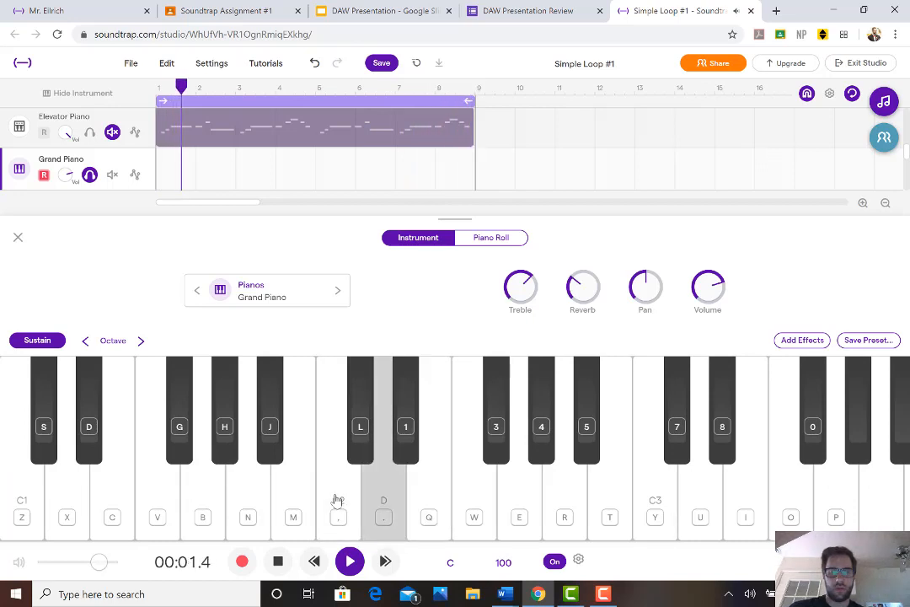
pyautogui.press('q')
pyautogui.press('.')
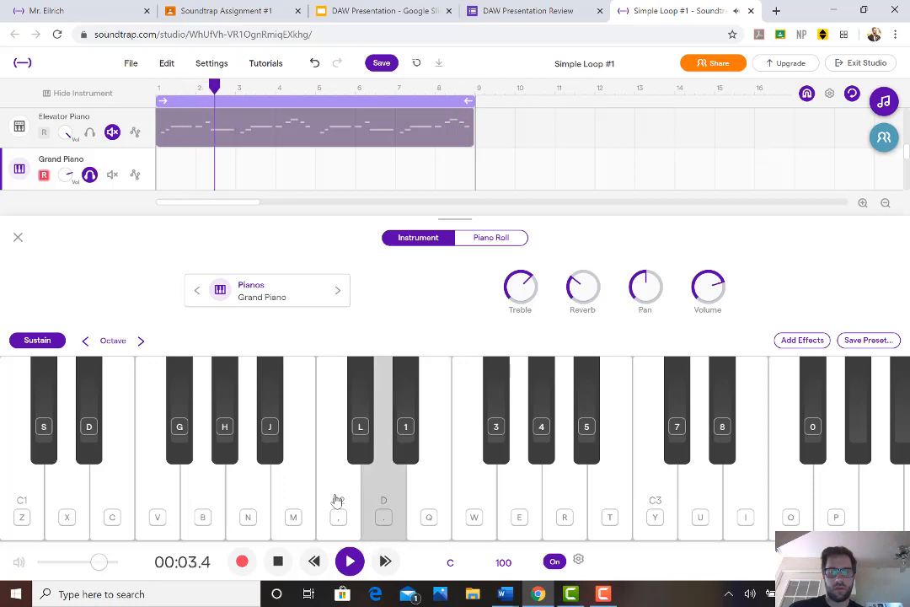
pyautogui.press(',')
pyautogui.press('q')
pyautogui.press('.')
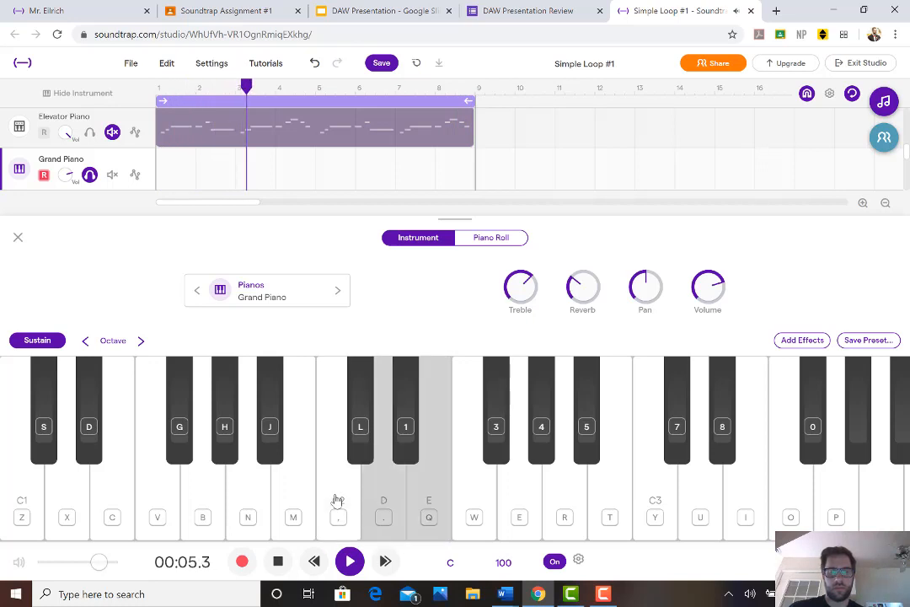
pyautogui.press(',')
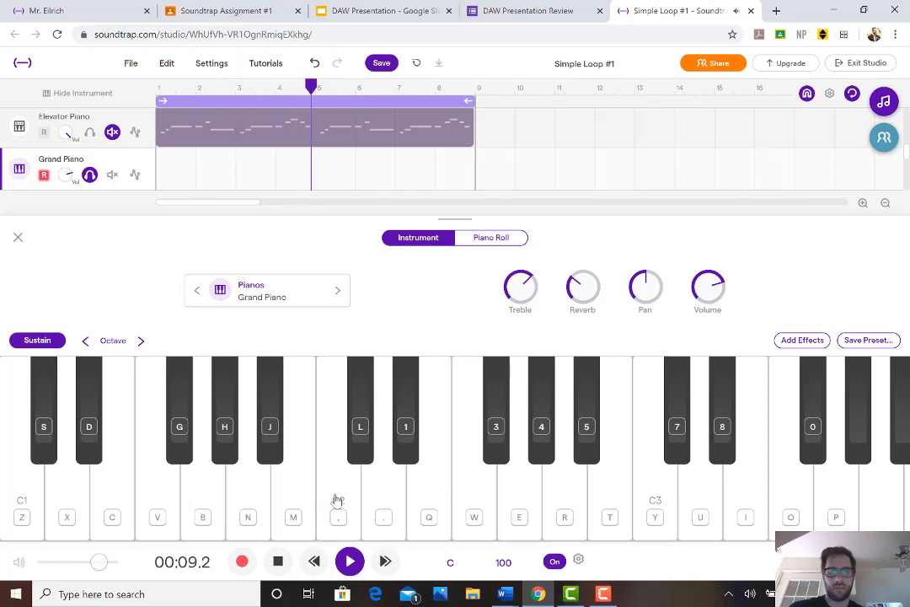
pyautogui.press('q')
pyautogui.press('.')
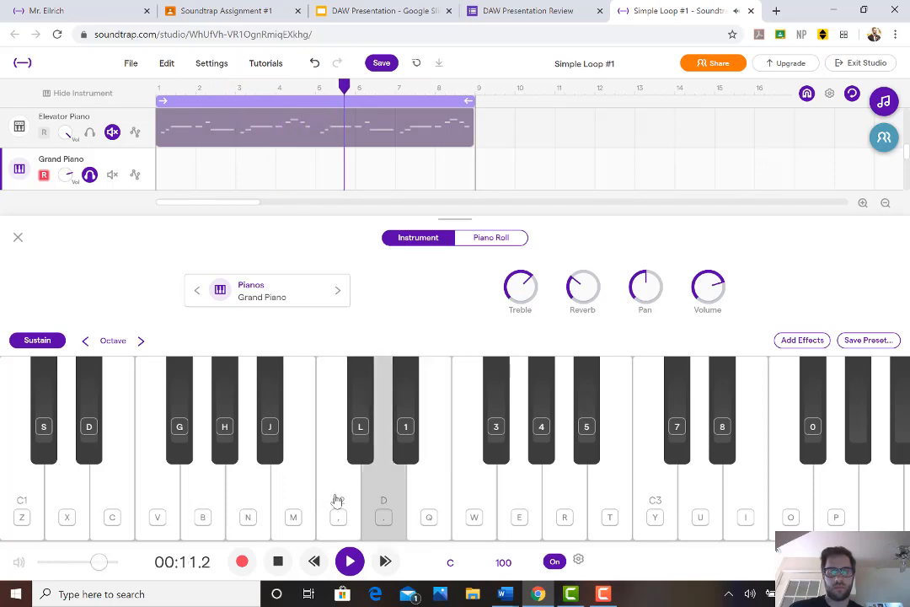
pyautogui.press(',')
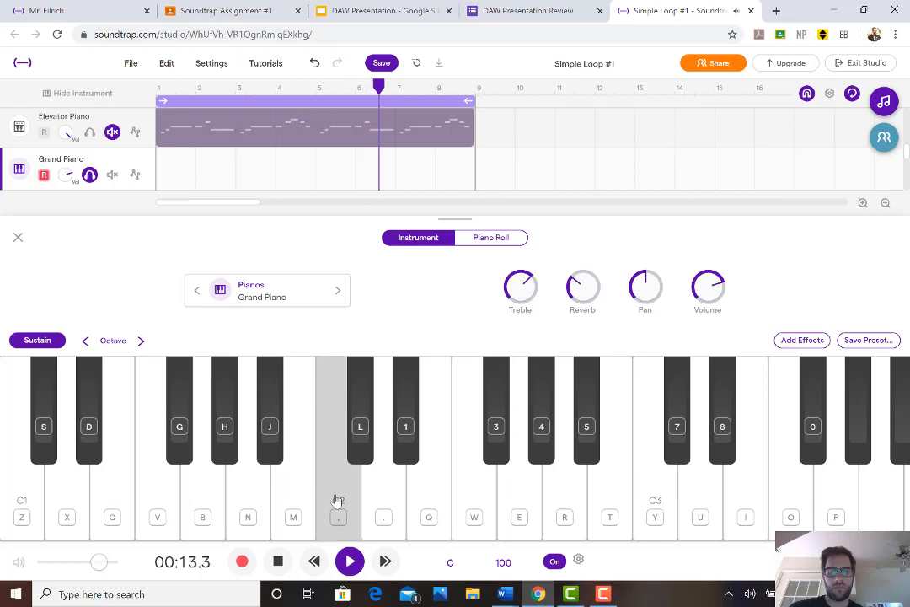
pyautogui.press('q')
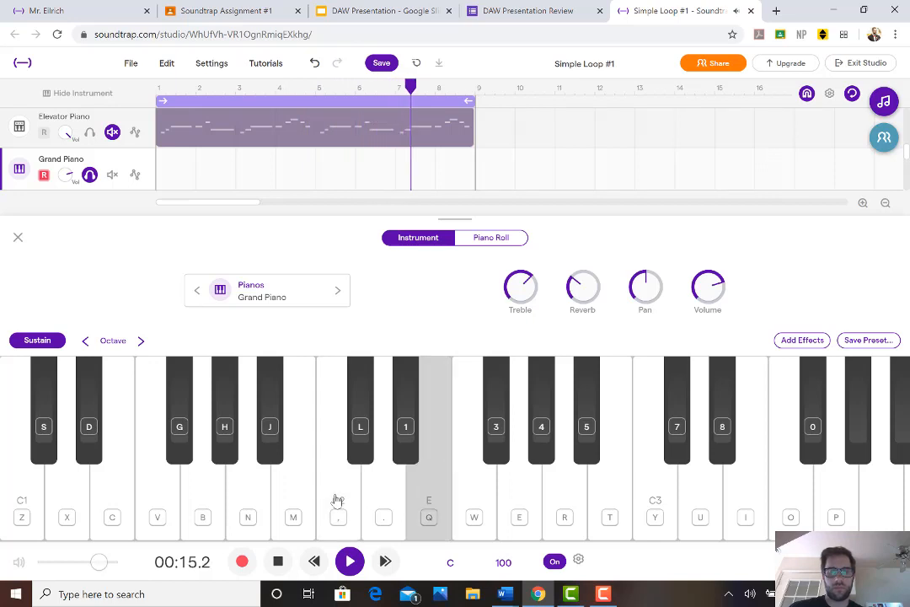
pyautogui.press('.')
pyautogui.press(',')
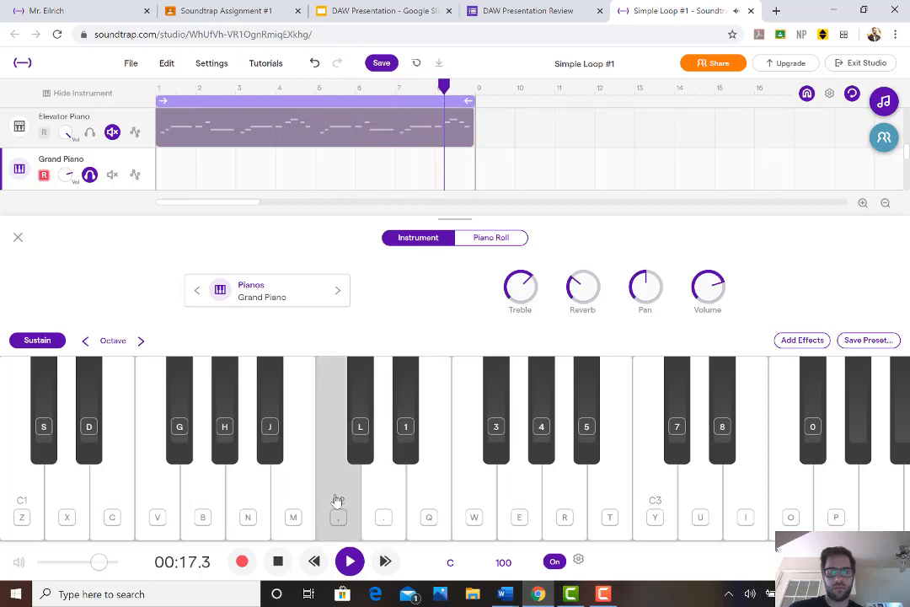
pyautogui.press('q')
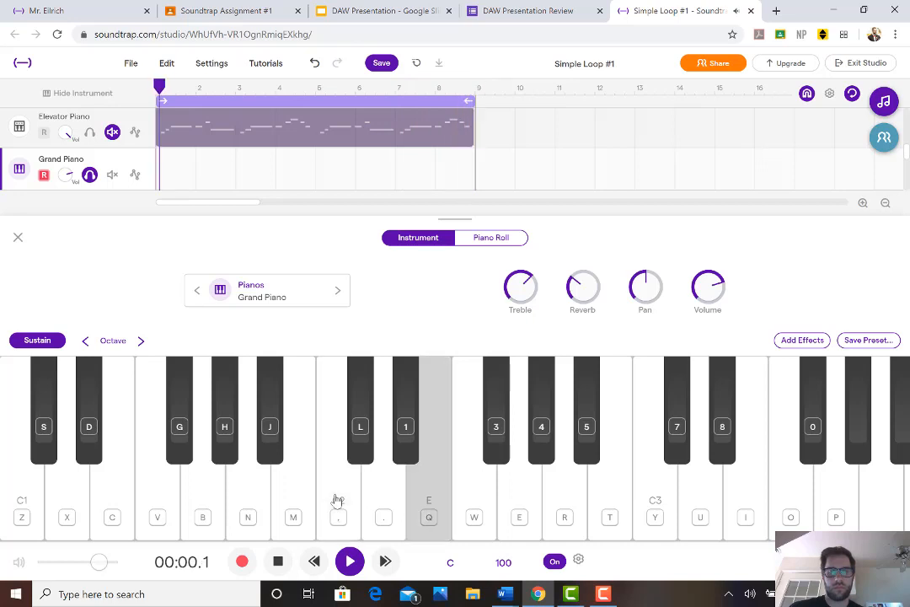
pyautogui.press('.')
pyautogui.press(',')
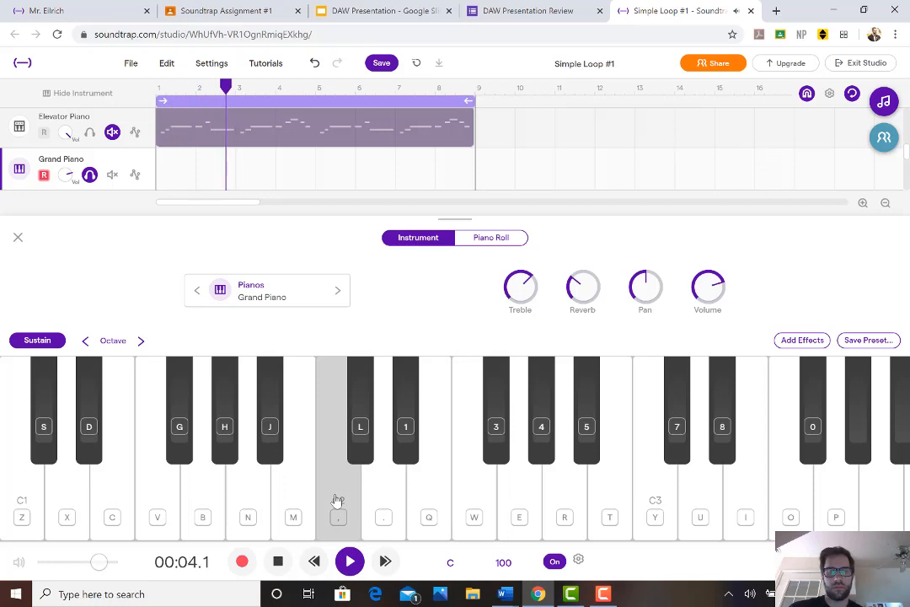
pyautogui.press('q')
pyautogui.press('.')
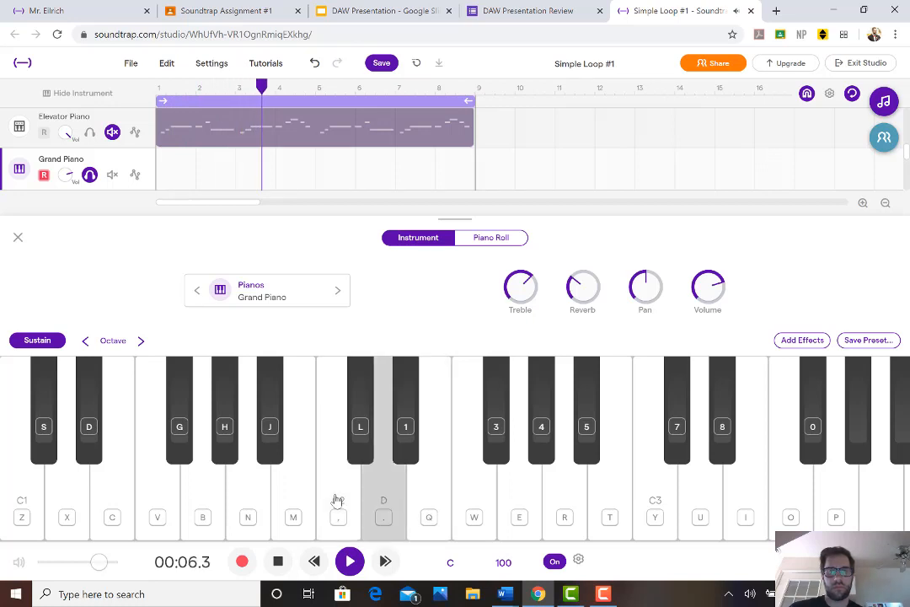
pyautogui.press(',')
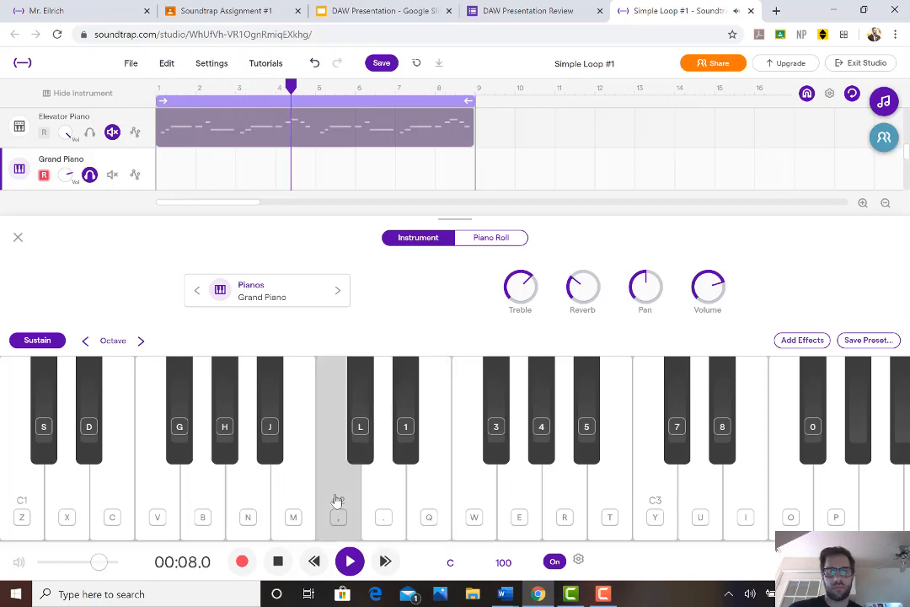
pyautogui.press('q')
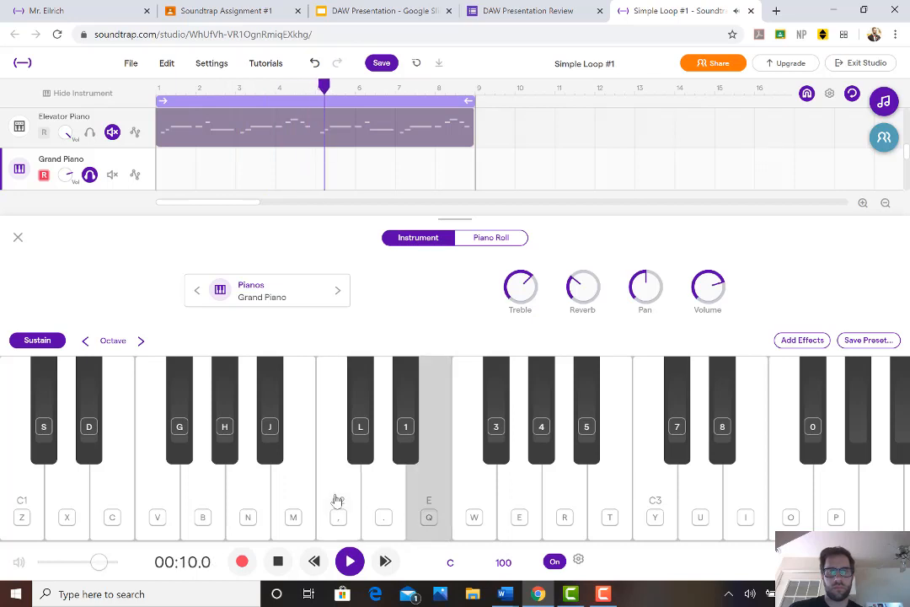
pyautogui.press('.')
pyautogui.press(',')
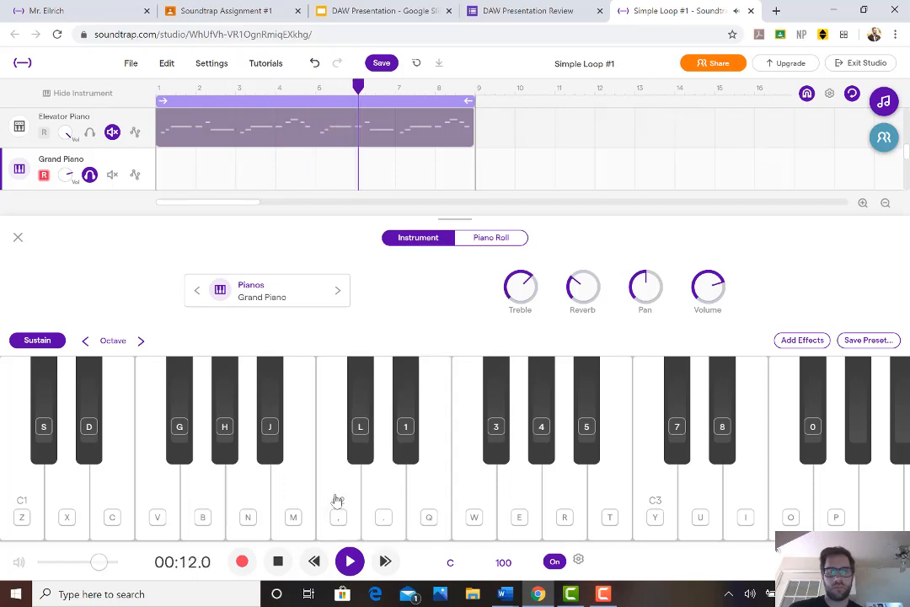
pyautogui.press(',')
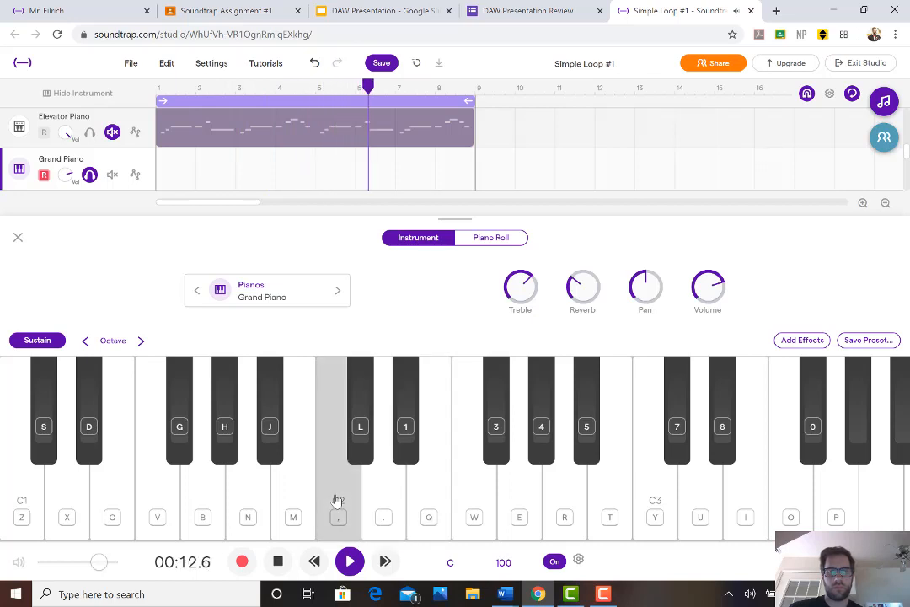
# Return to the start of the song and record an eight-bar Grand Piano part on C2, D and E
pyautogui.click(280, 564)
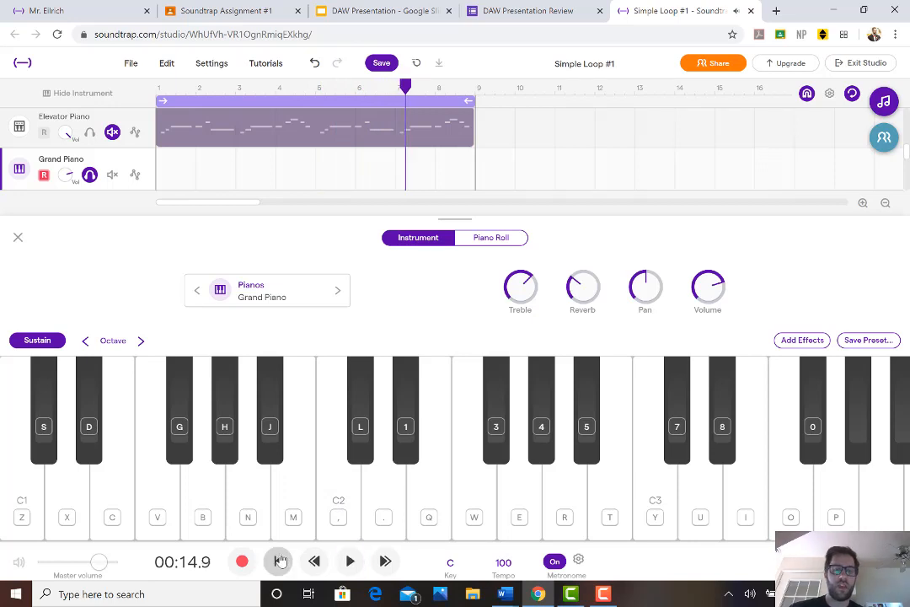
pyautogui.click(277, 563)
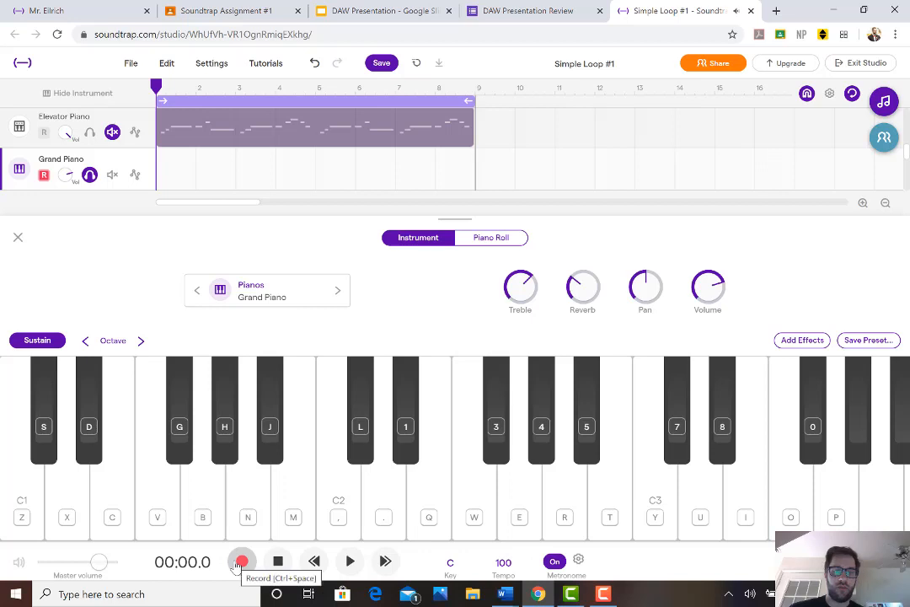
pyautogui.click(242, 563)
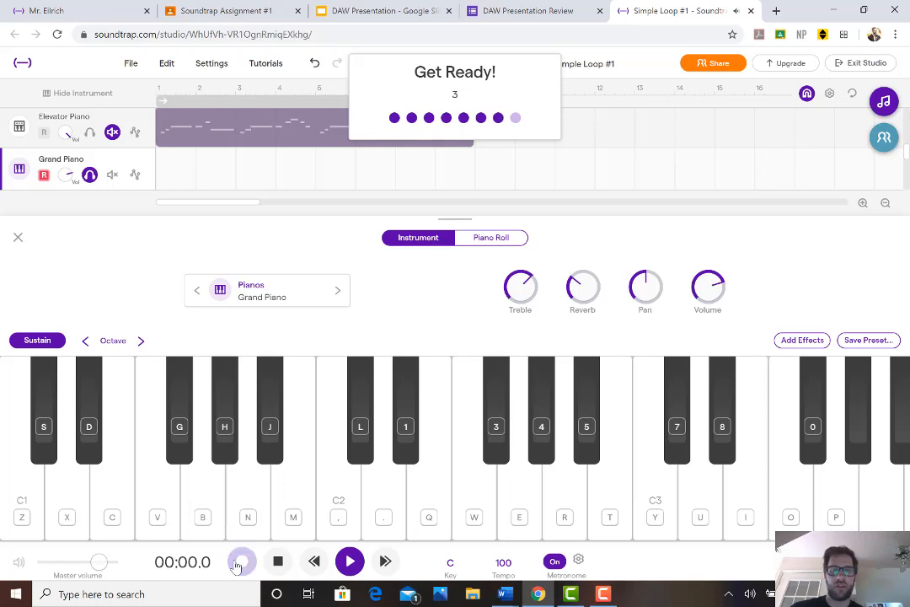
pyautogui.press('q')
pyautogui.press('.')
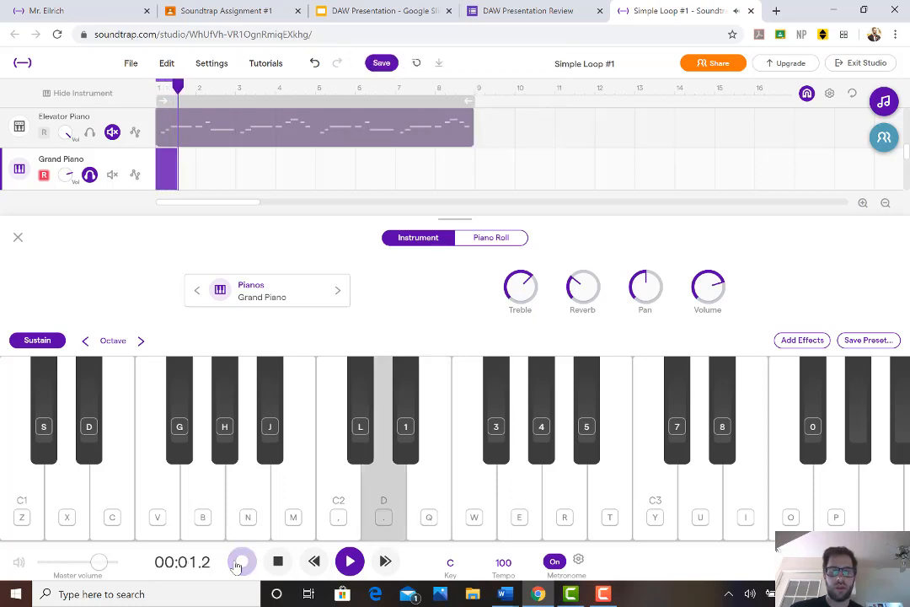
pyautogui.press(',')
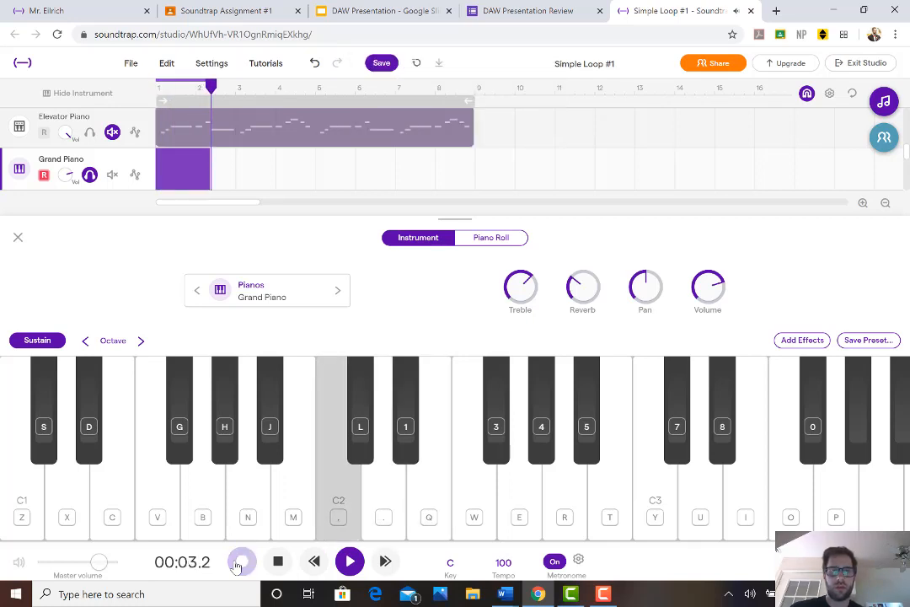
pyautogui.press('.')
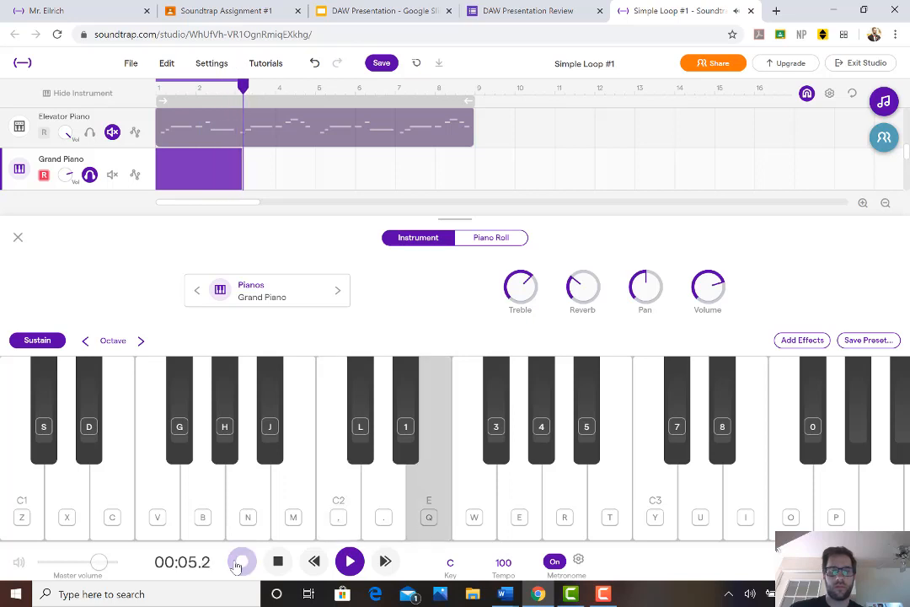
pyautogui.press(',')
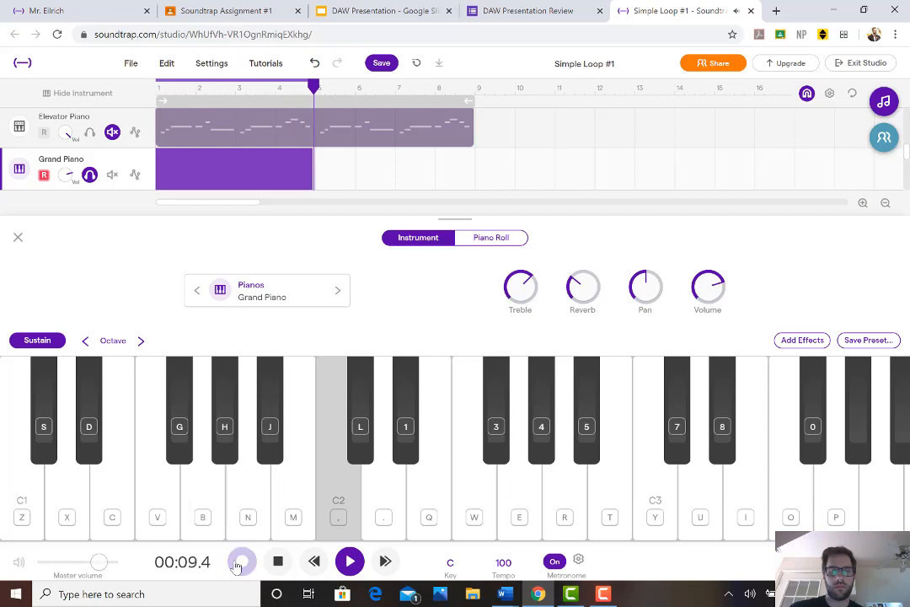
pyautogui.press('q')
pyautogui.press('.')
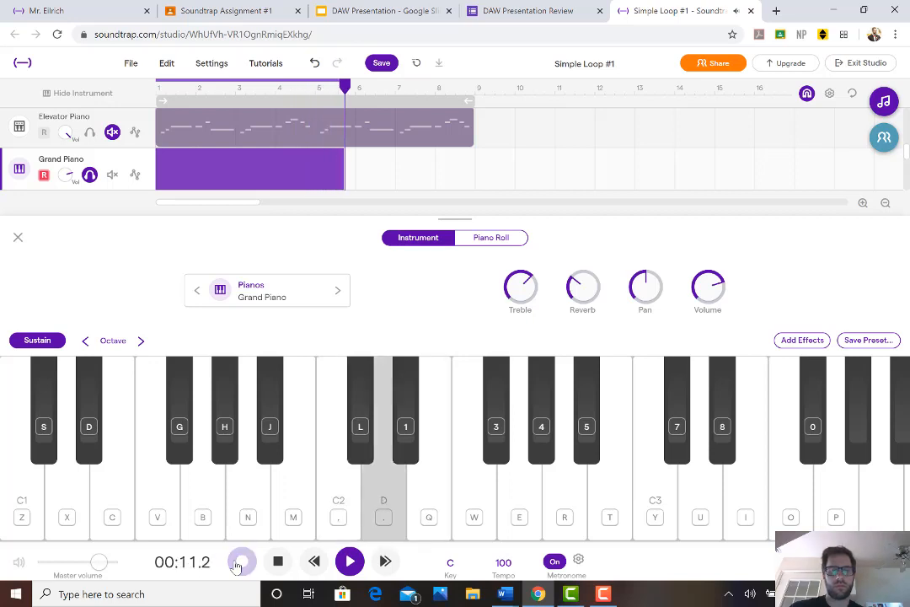
pyautogui.press(',')
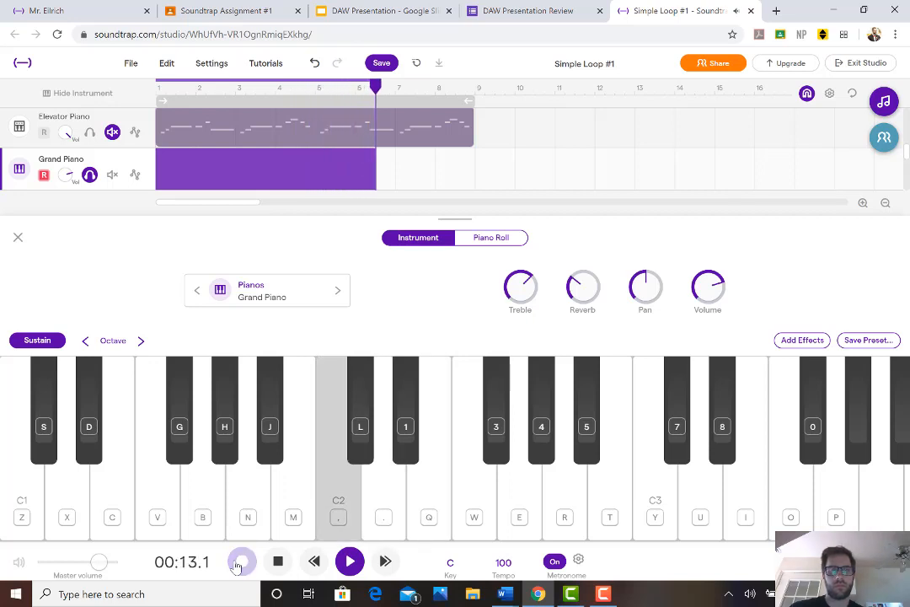
pyautogui.press('.')
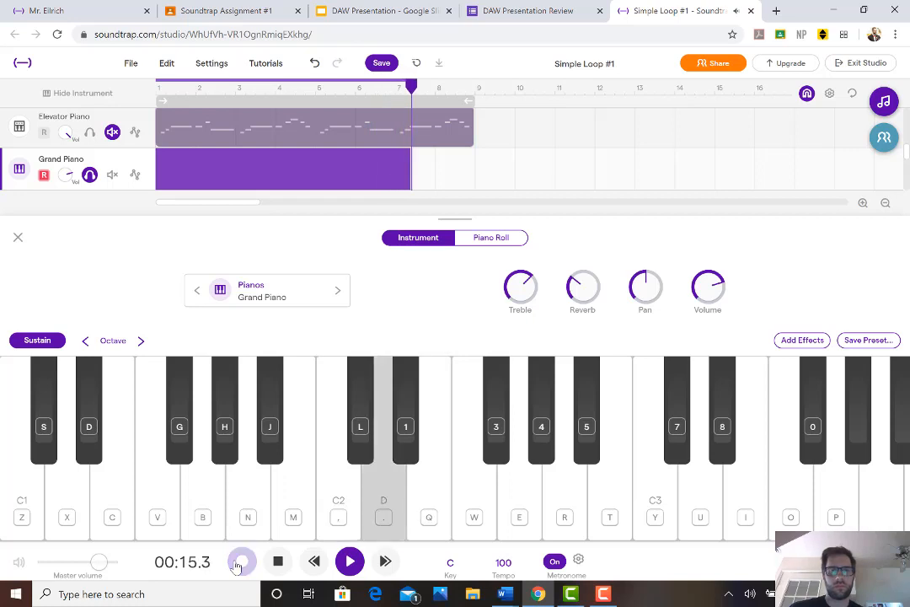
pyautogui.press(',')
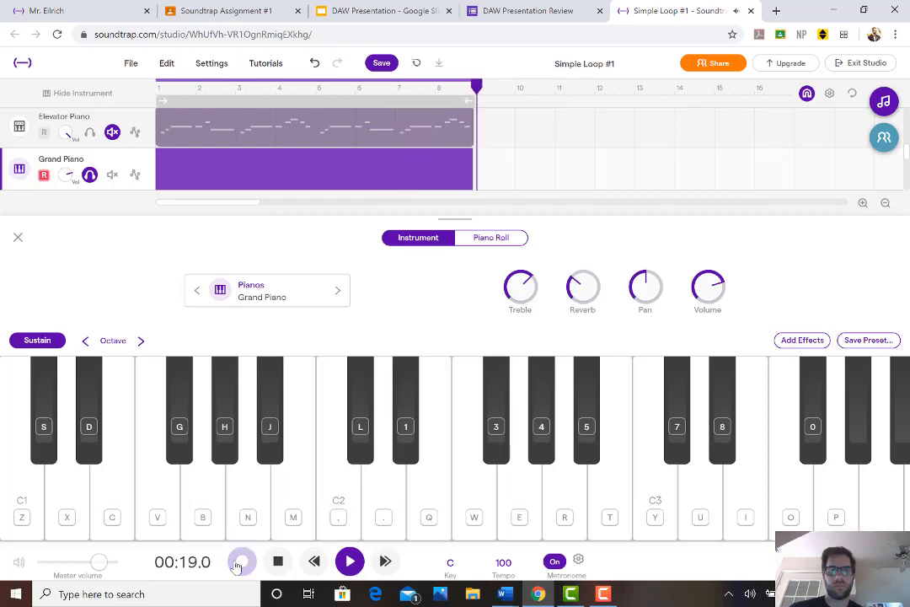
pyautogui.click(240, 562)
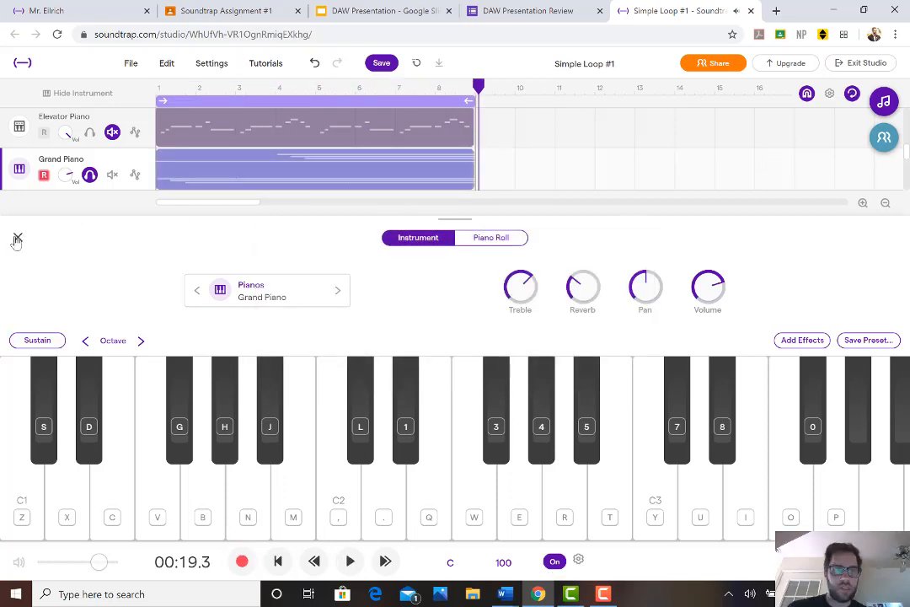
# Close the instrument view and quantize the recorded Grand Piano region to 1/16
pyautogui.click(17, 239)
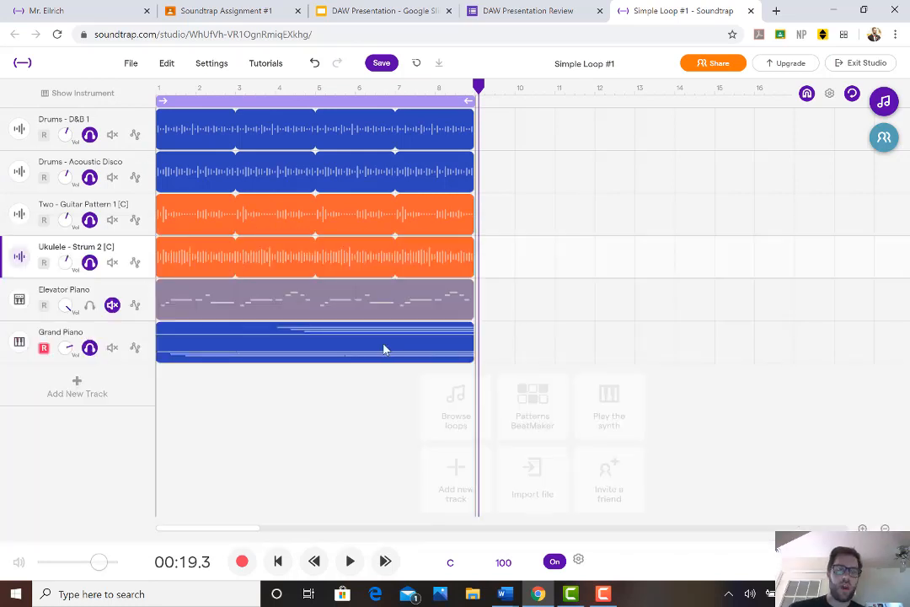
pyautogui.click(380, 345)
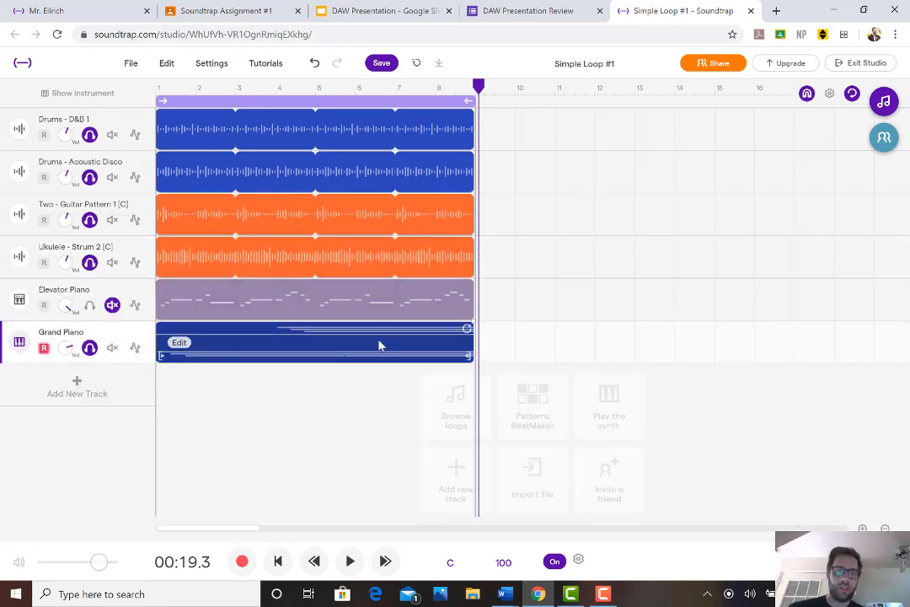
pyautogui.rightClick(175, 346)
pyautogui.moveTo(238, 440)
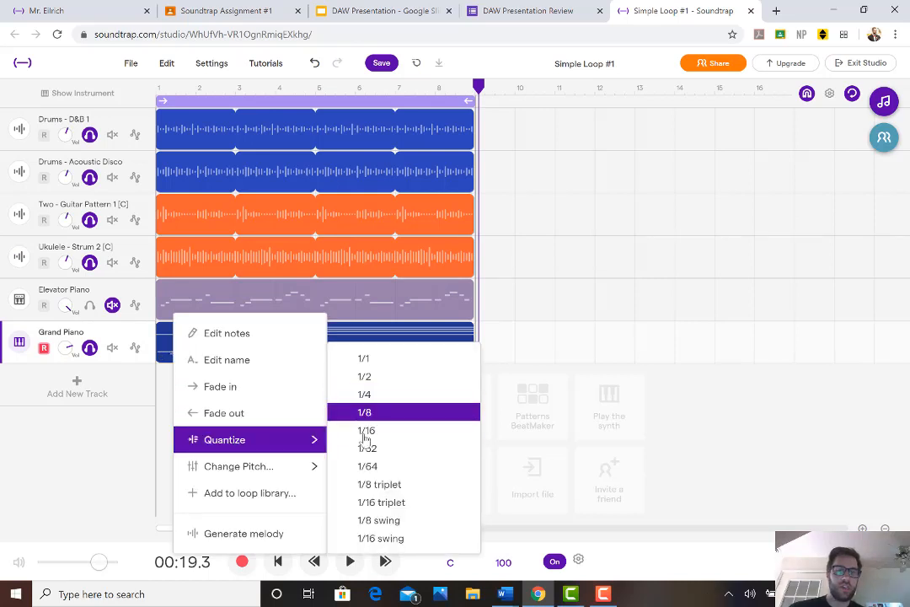
pyautogui.click(368, 432)
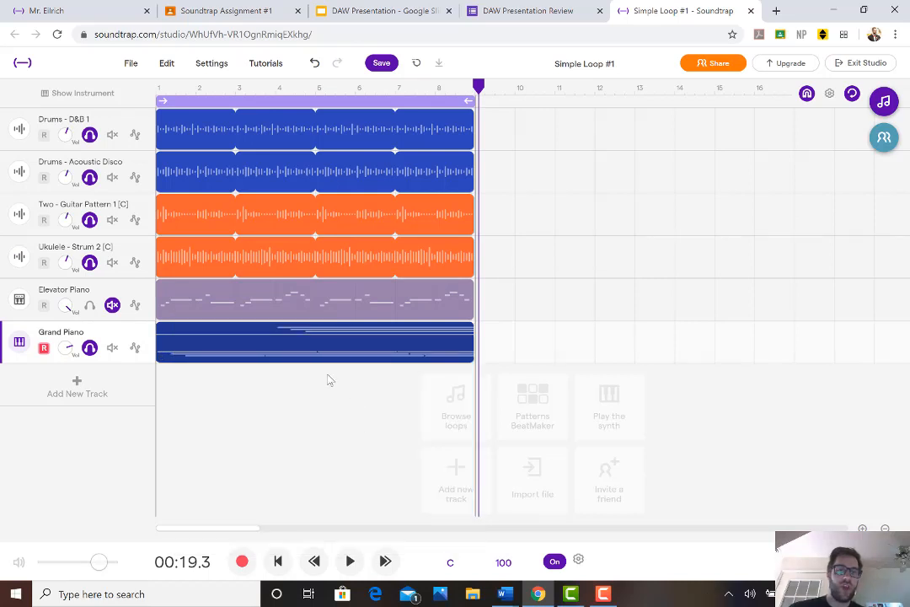
# Turn off solo on all soloed tracks, unmute Elevator Piano, and play the full mix from the start of the song
pyautogui.click(279, 562)
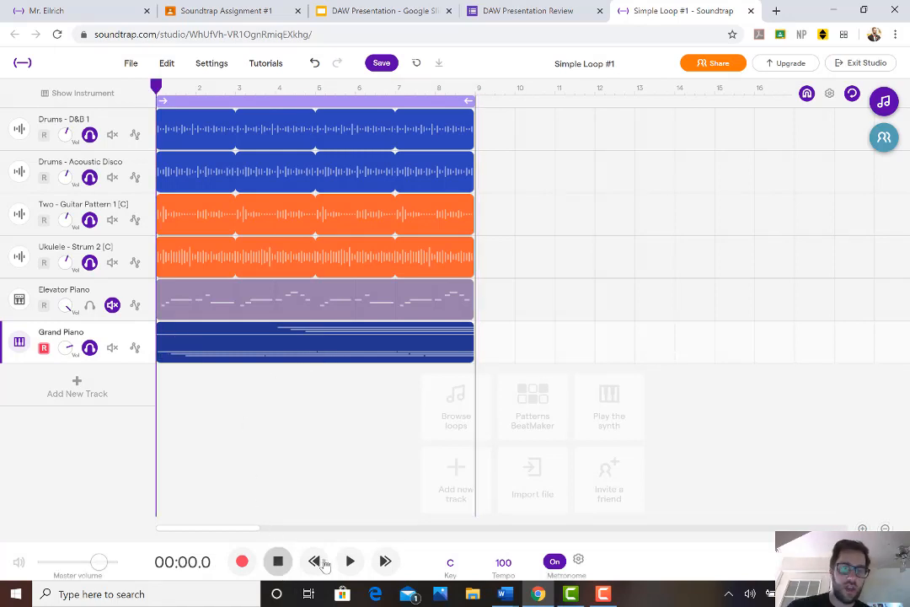
pyautogui.click(89, 347)
pyautogui.click(89, 262)
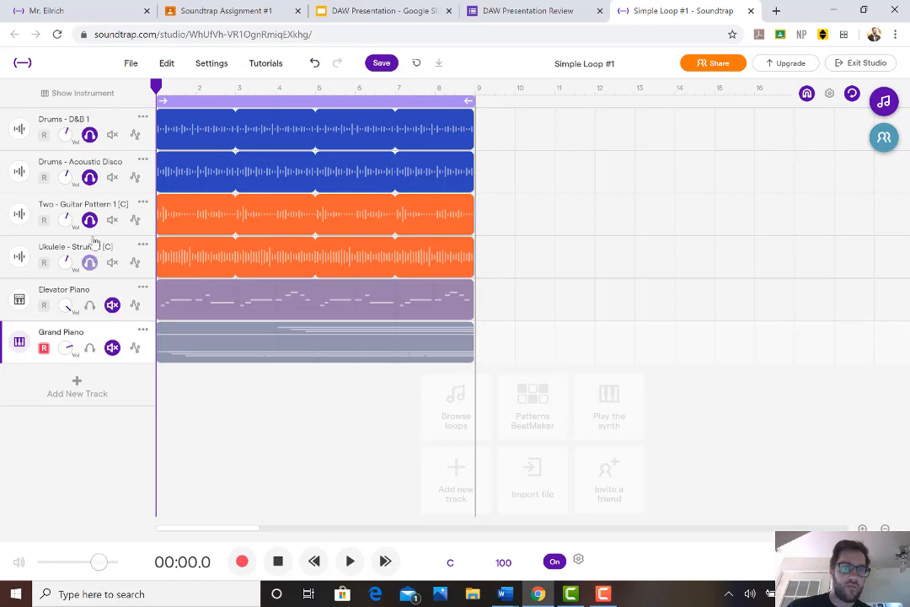
pyautogui.click(89, 219)
pyautogui.click(90, 178)
pyautogui.click(90, 136)
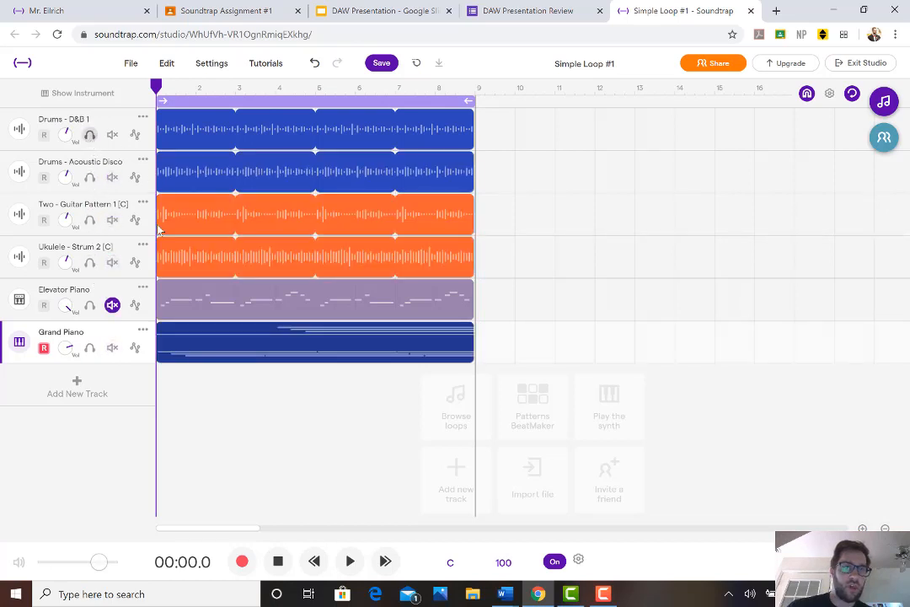
pyautogui.click(112, 304)
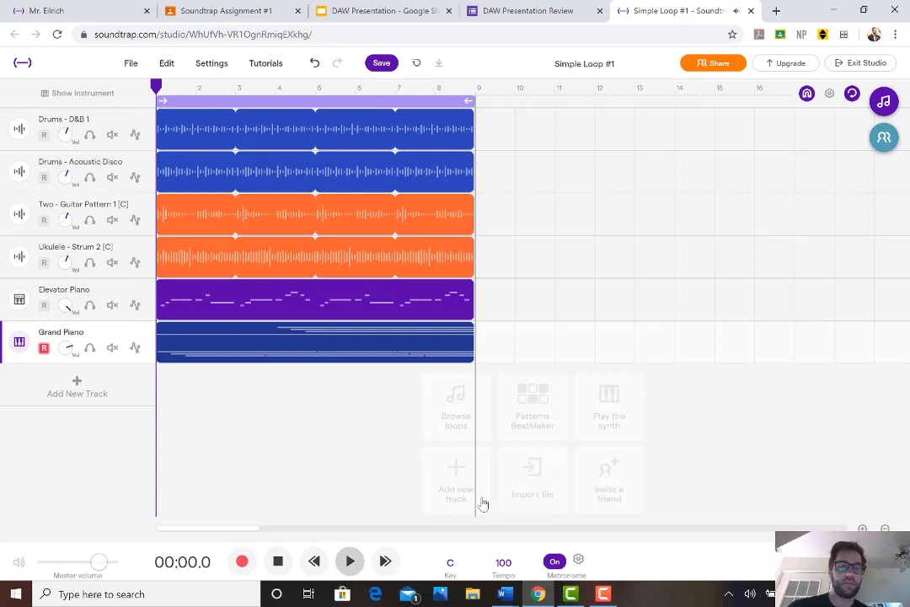
pyautogui.press('space')
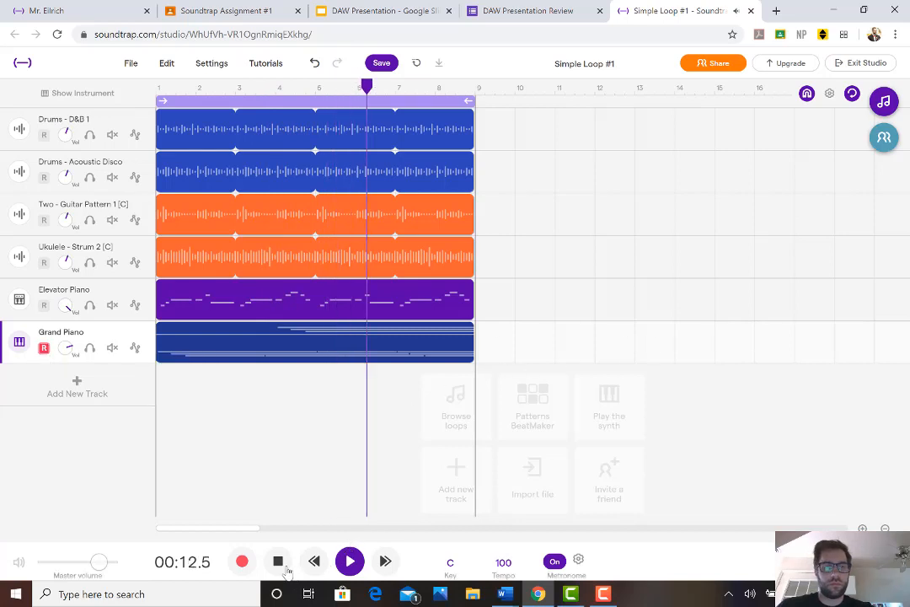
pyautogui.press('space')
# Open the Grand Piano region's notes and delete the stray long notes around C4, keeping the C2, D and E rows
pyautogui.moveTo(311, 346)
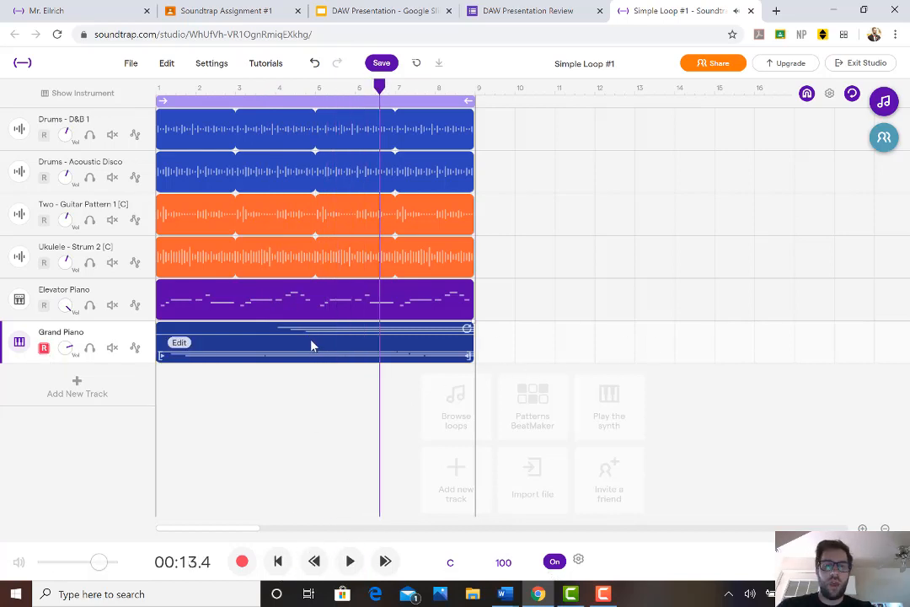
pyautogui.click(183, 346)
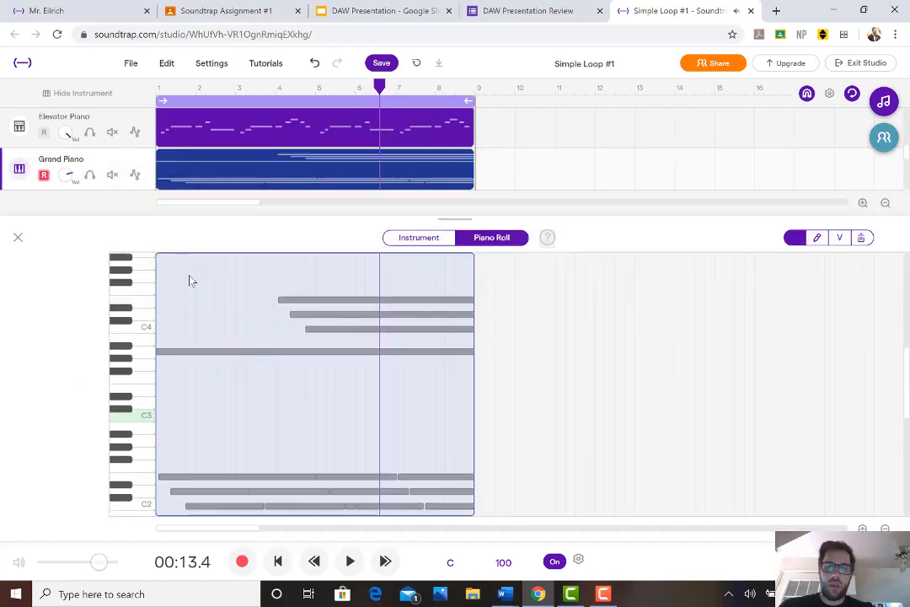
pyautogui.moveTo(451, 389); pyautogui.dragTo(450, 385)
pyautogui.press('Delete')
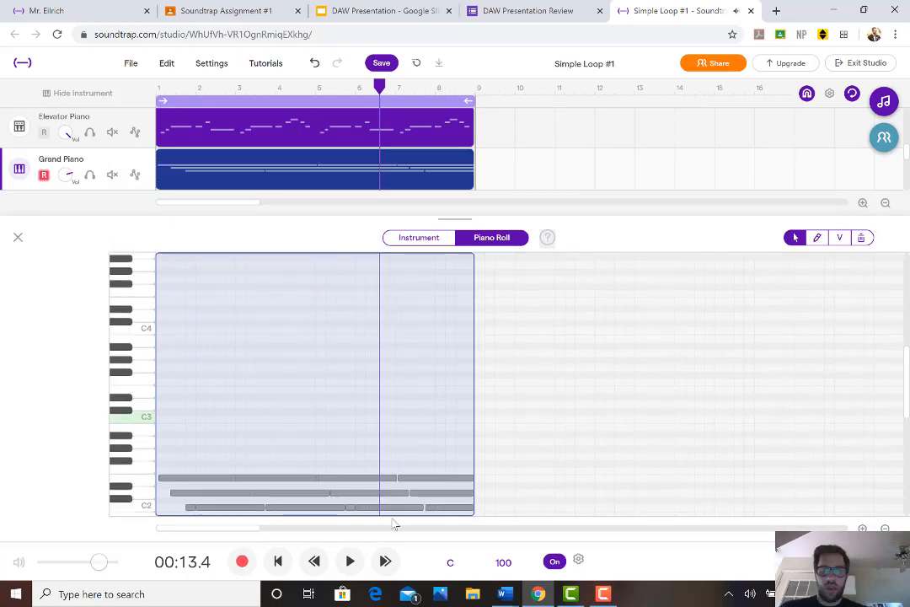
pyautogui.click(406, 530)
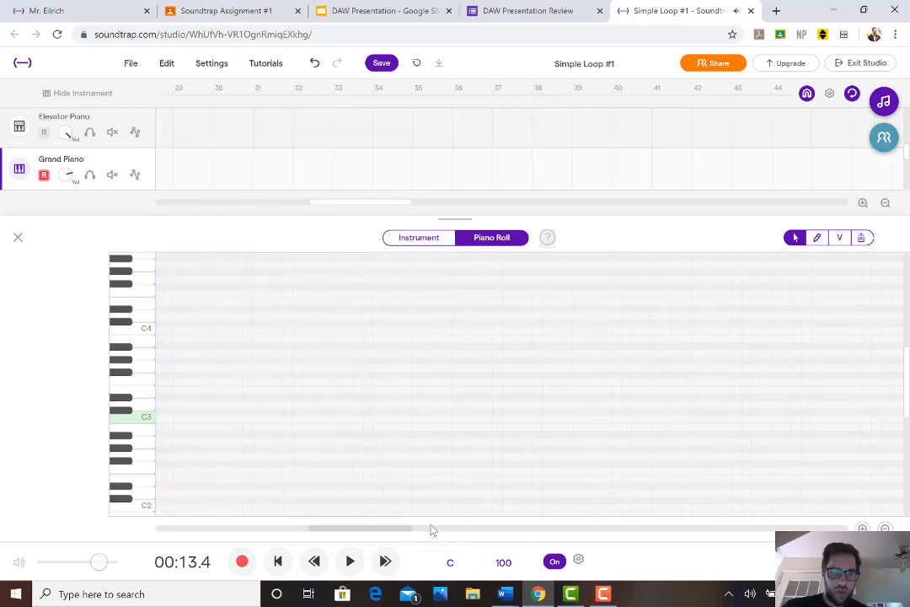
pyautogui.moveTo(431, 529); pyautogui.dragTo(113, 529)
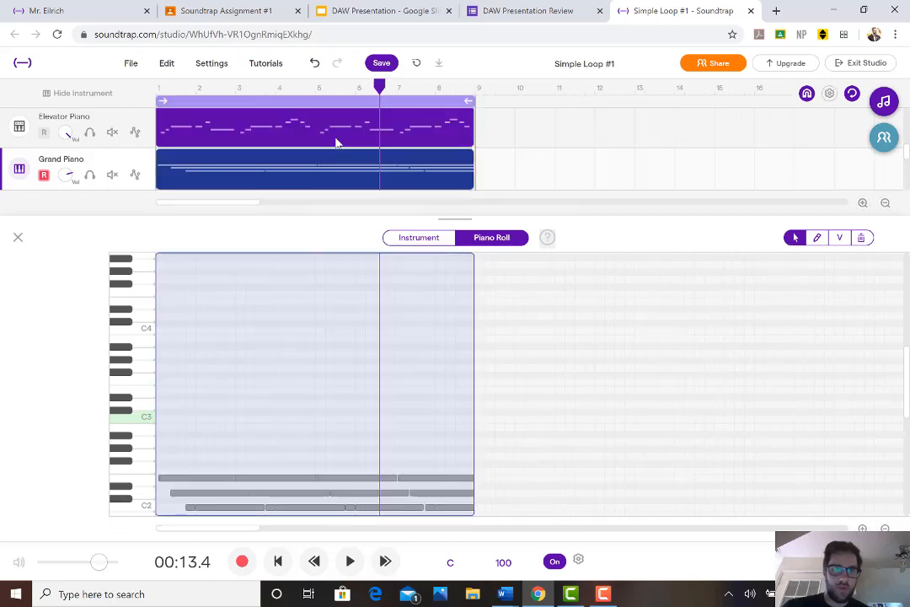
# Select all the remaining Grand Piano notes and play the song from the start to check their timing
pyautogui.scroll(-2, 287, 164)
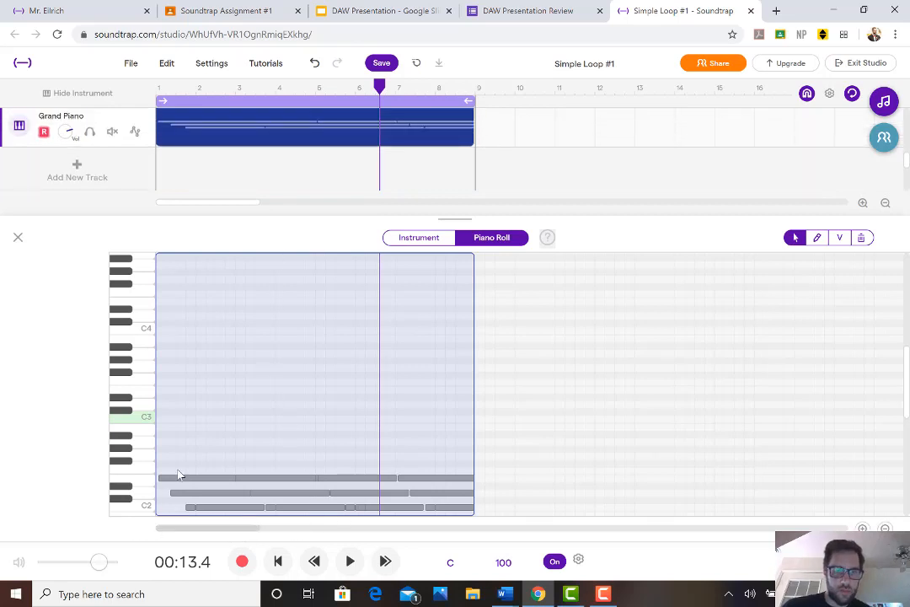
pyautogui.moveTo(434, 534); pyautogui.dragTo(458, 481)
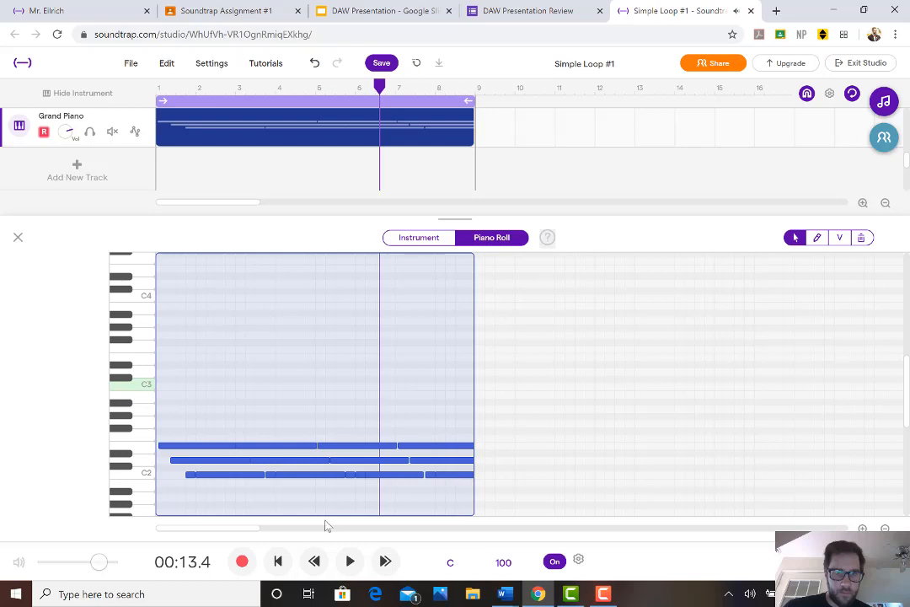
pyautogui.click(314, 563)
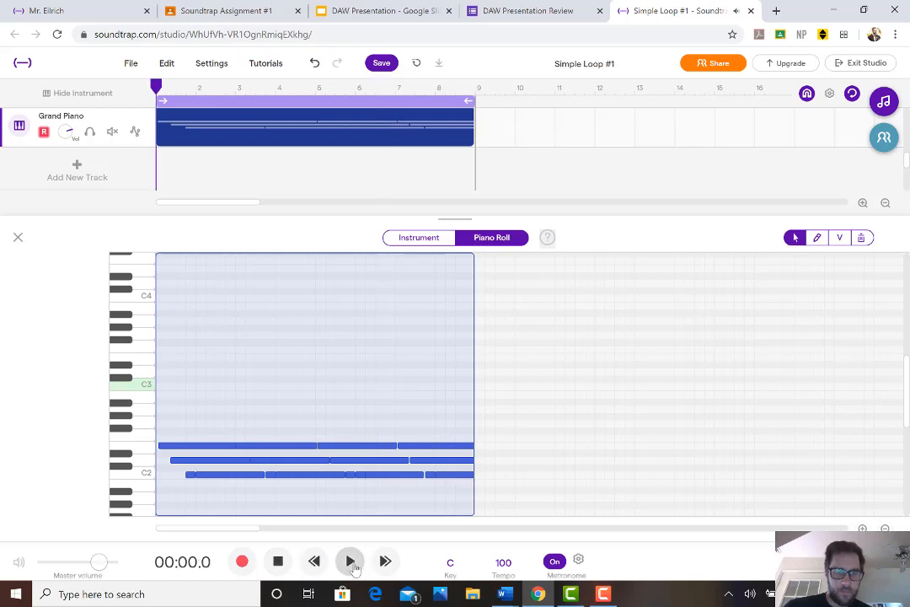
pyautogui.click(352, 563)
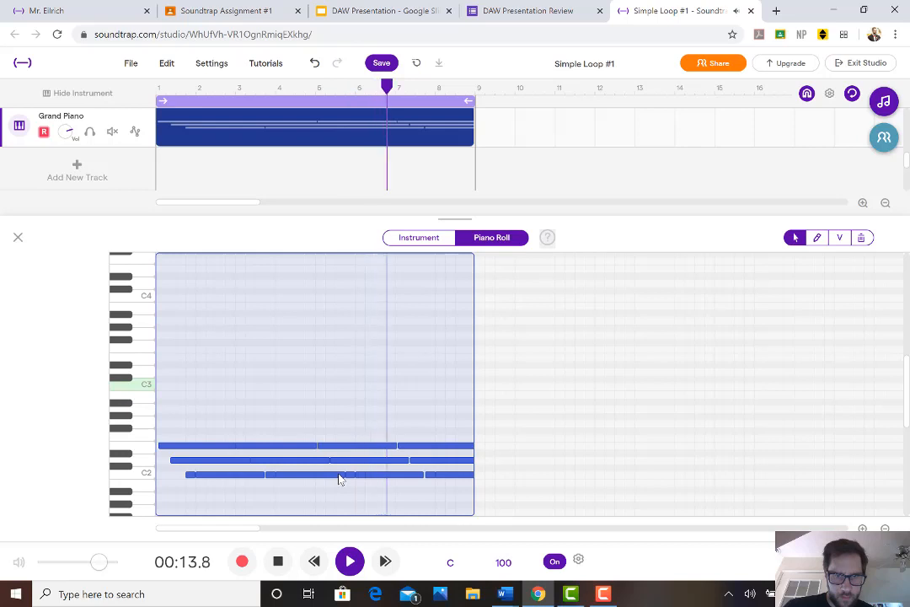
pyautogui.click(278, 561)
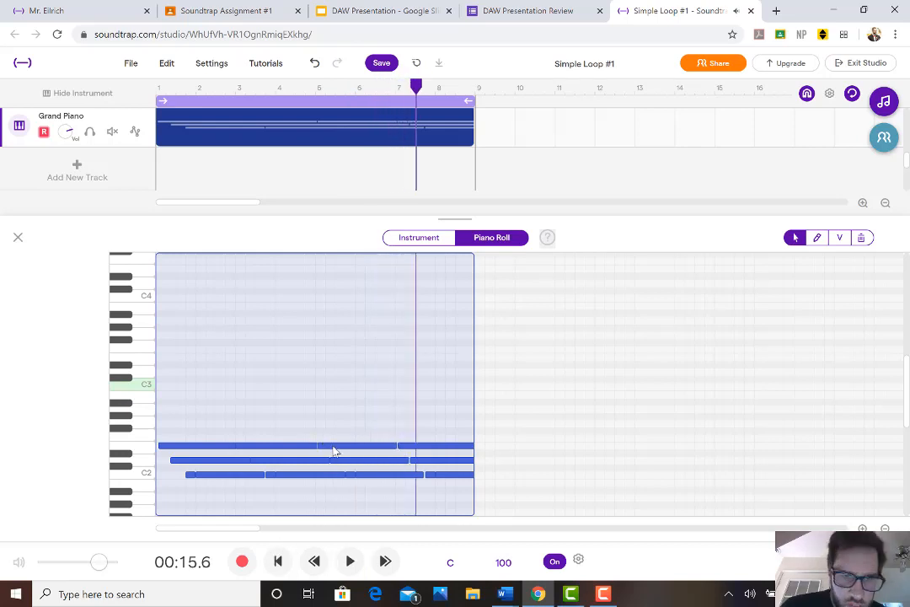
# Shift the selected Grand Piano notes slightly earlier to the region's start and audition them from just before bar 5
pyautogui.moveTo(330, 448); pyautogui.dragTo(331, 451)
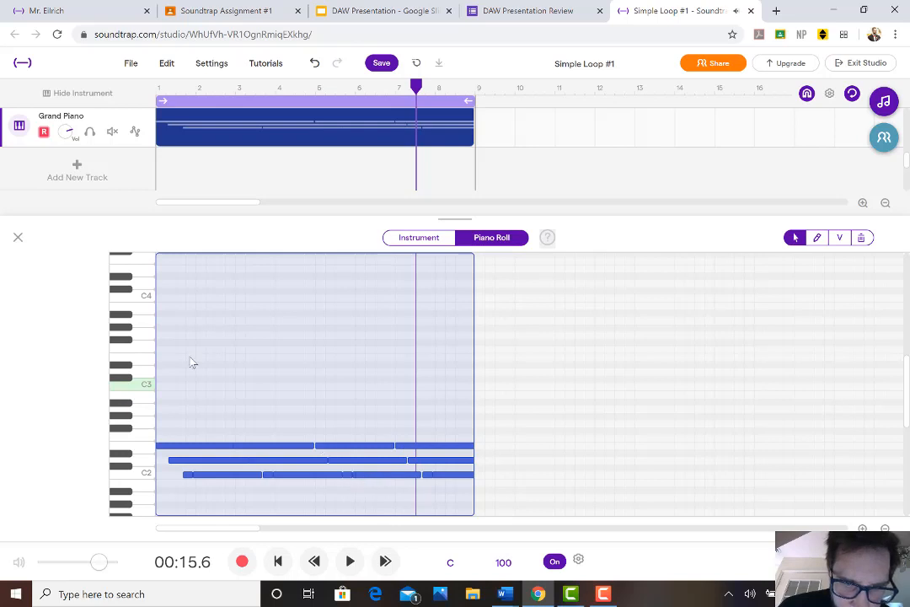
pyautogui.click(306, 88)
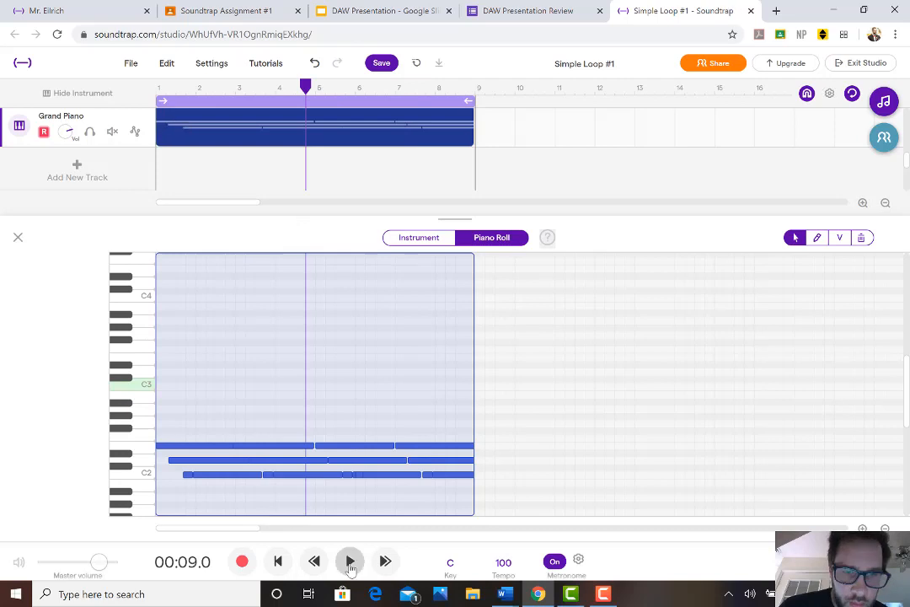
pyautogui.click(350, 561)
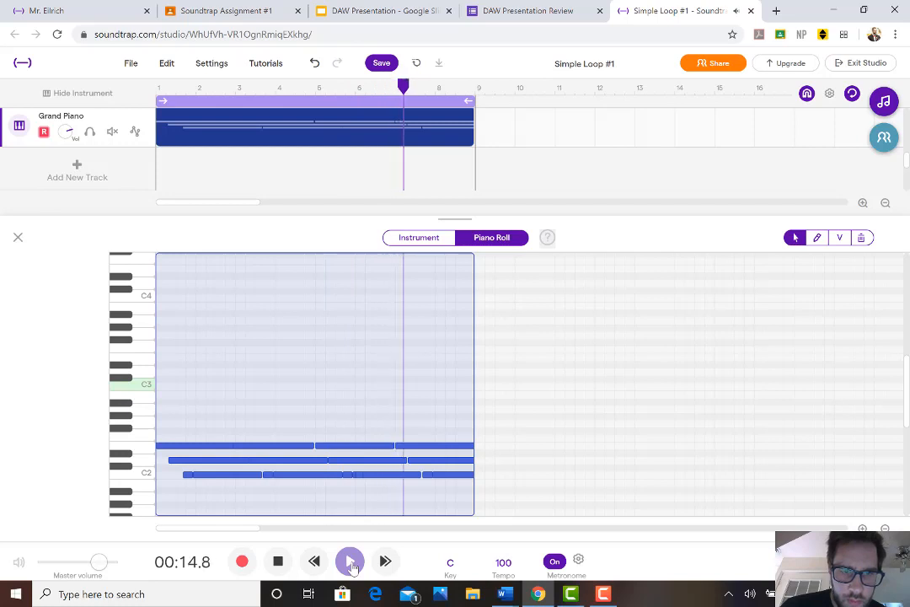
pyautogui.click(281, 563)
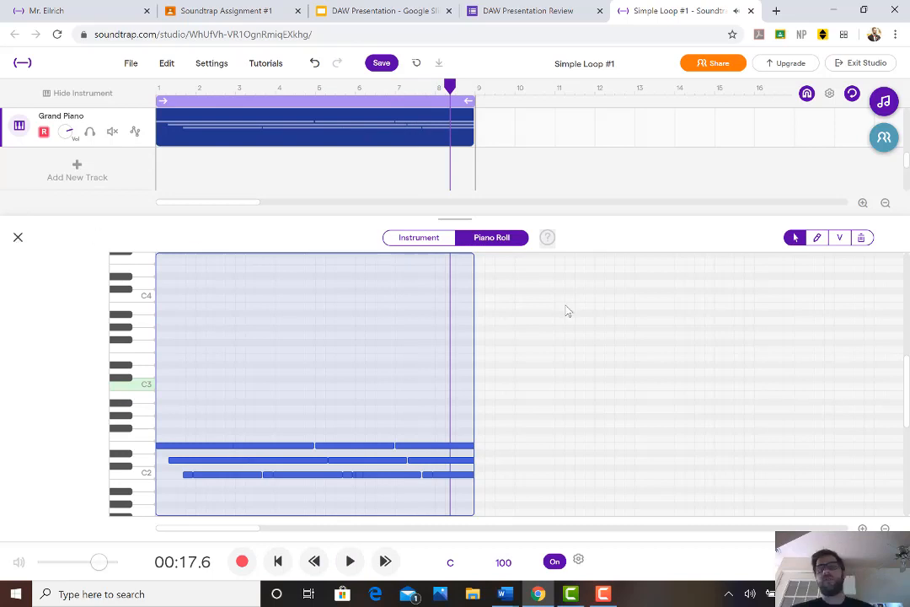
pyautogui.press('Escape')
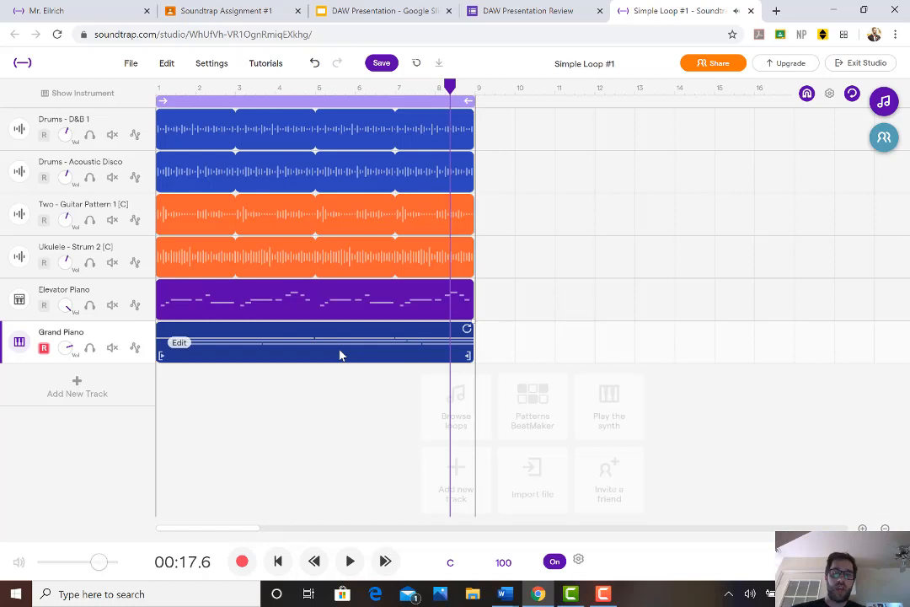
# Delete the Grand Piano region and re-record an eight-bar descending E, D, C2 part from the start of the song
pyautogui.press('Delete')
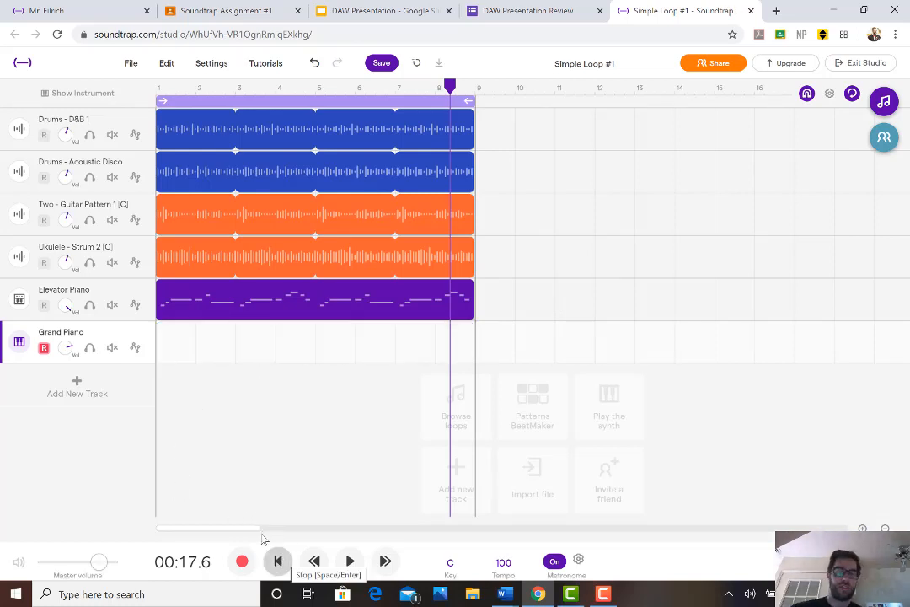
pyautogui.click(278, 560)
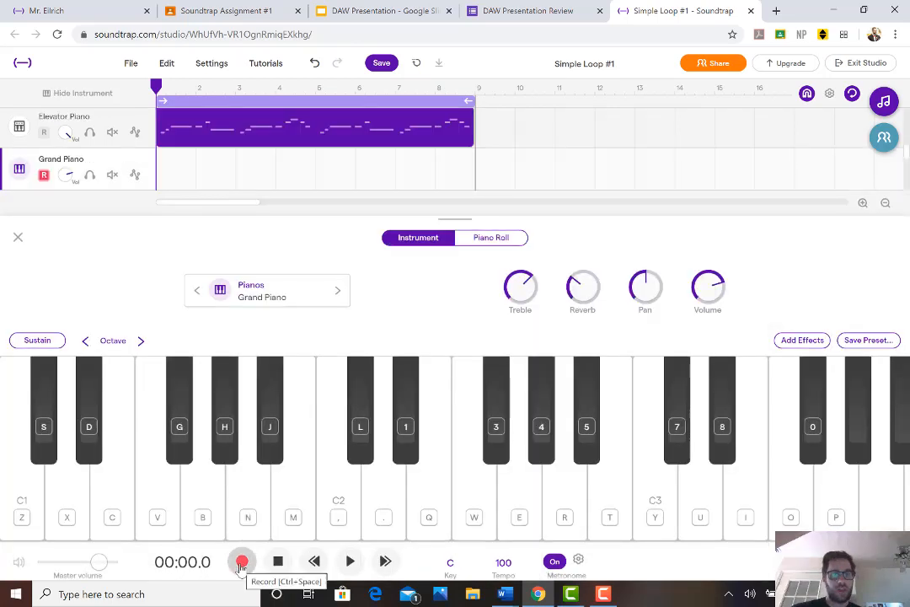
pyautogui.click(242, 562)
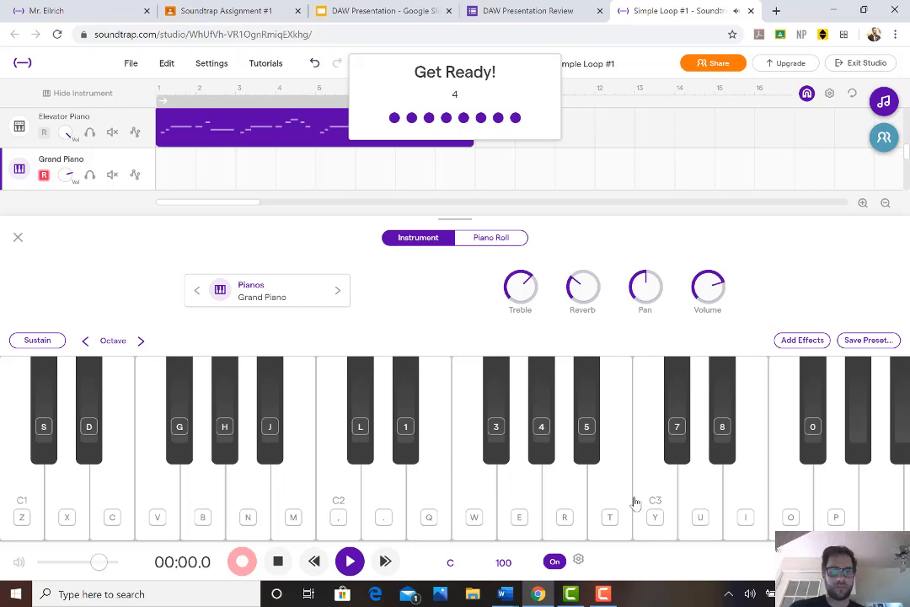
pyautogui.press('.')
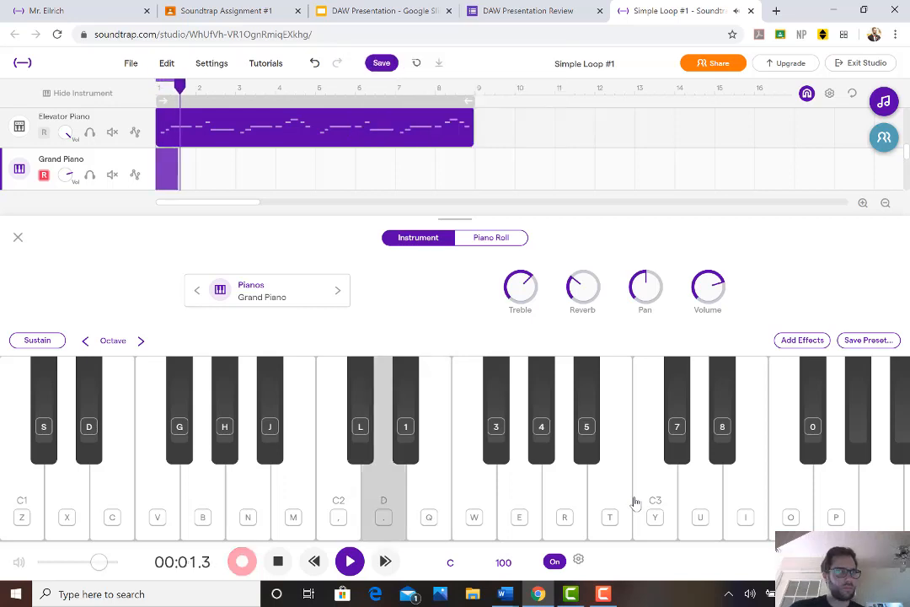
pyautogui.press(',')
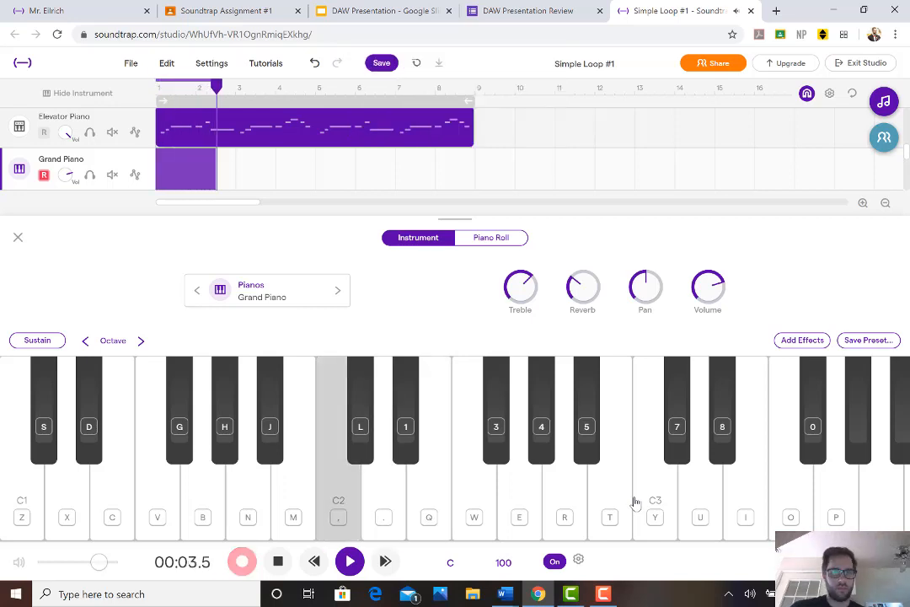
pyautogui.press('.')
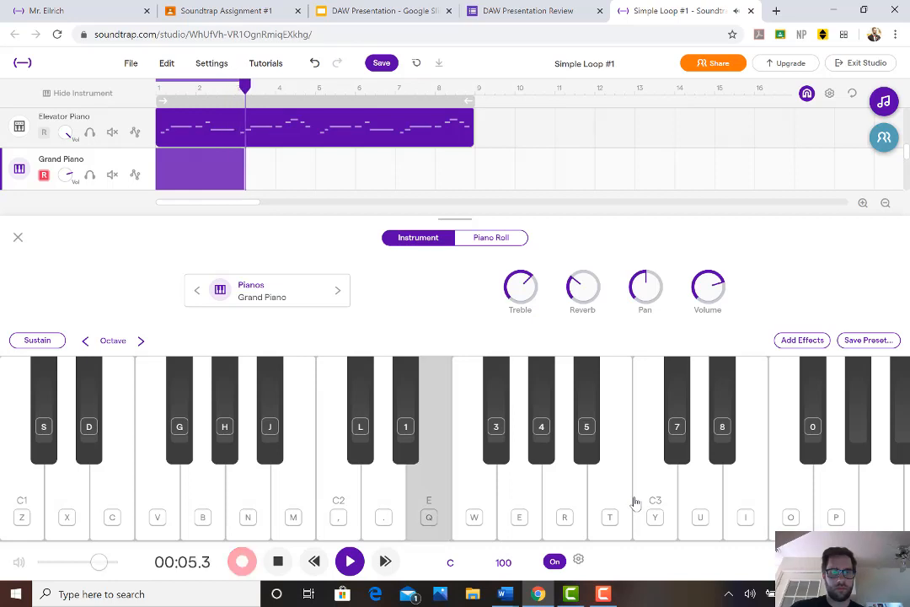
pyautogui.press(',')
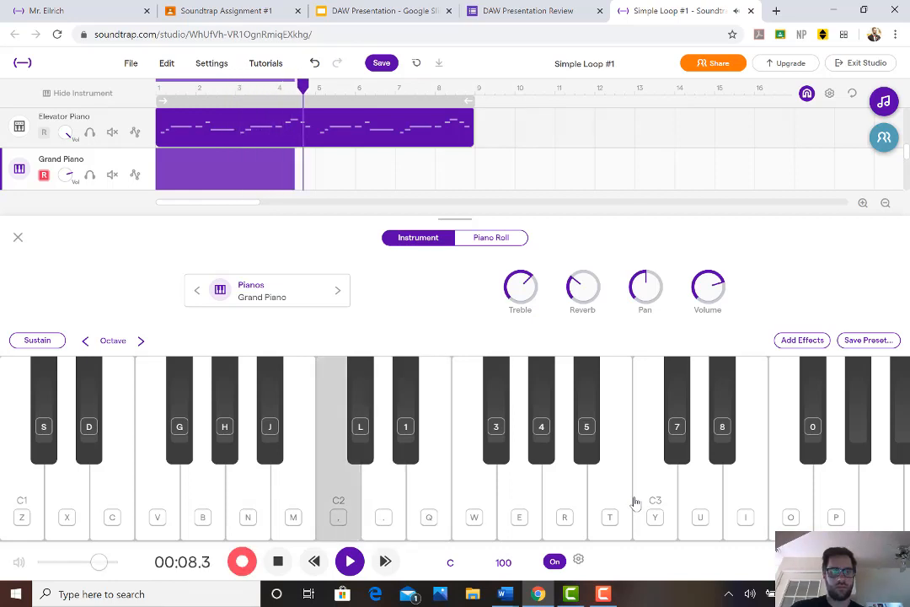
pyautogui.press('q')
pyautogui.press(',')
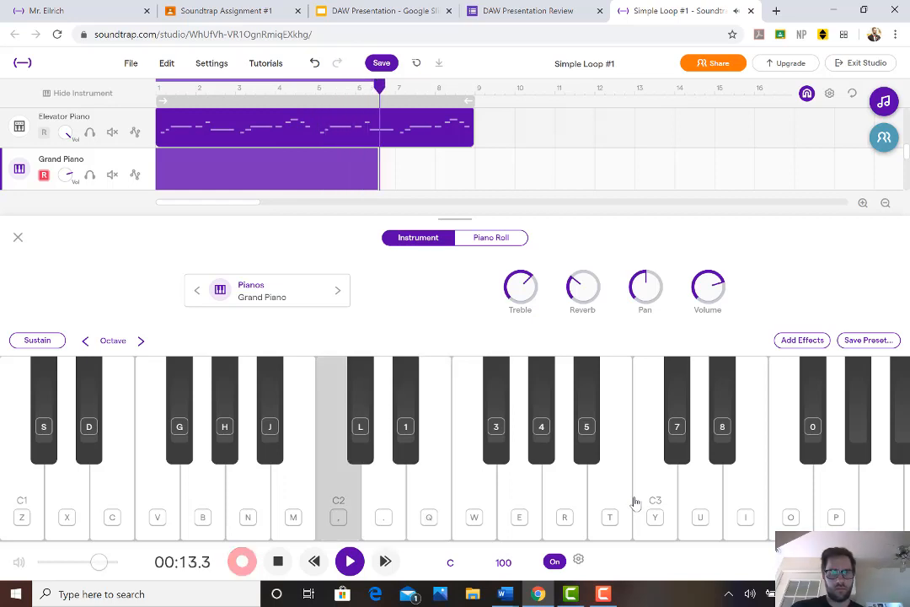
pyautogui.press('q')
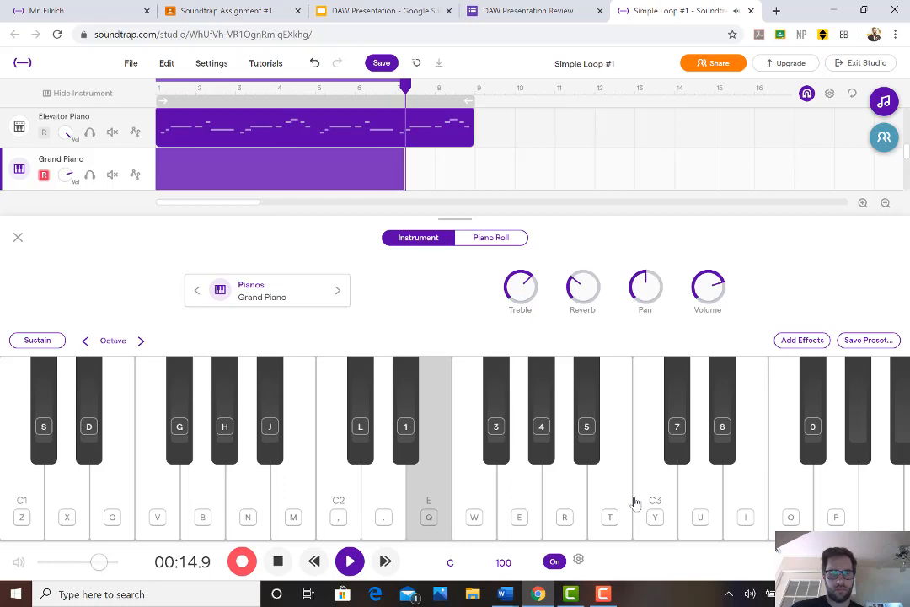
pyautogui.press('.')
pyautogui.press(',')
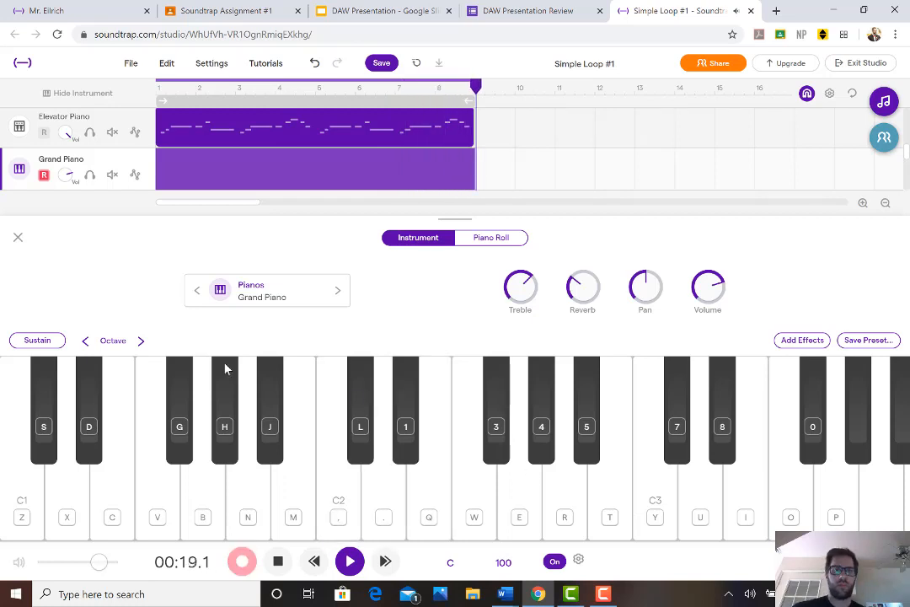
pyautogui.press('space')
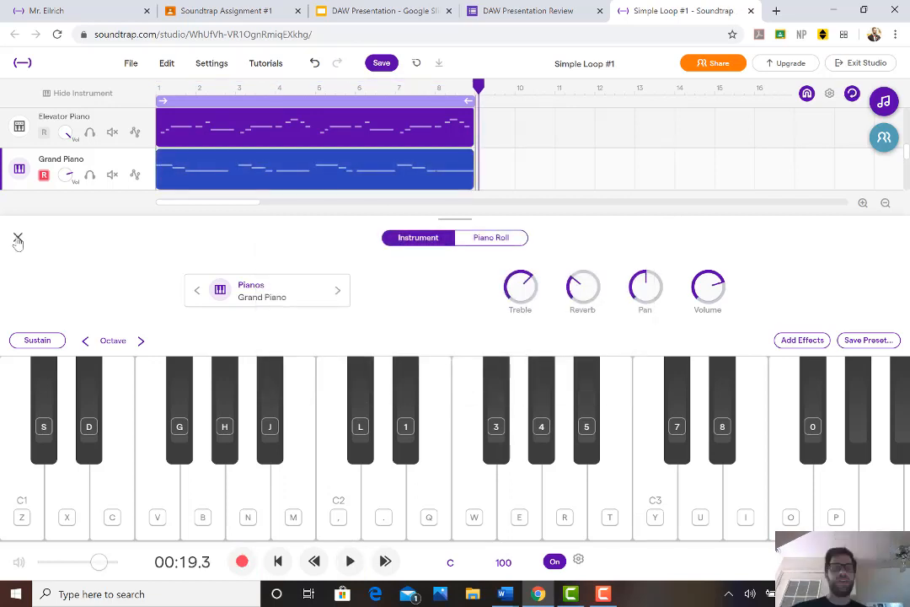
# Open the newly recorded Grand Piano region's notes in the piano roll and select the notes in bars 1 and 2
pyautogui.click(18, 240)
pyautogui.click(346, 351)
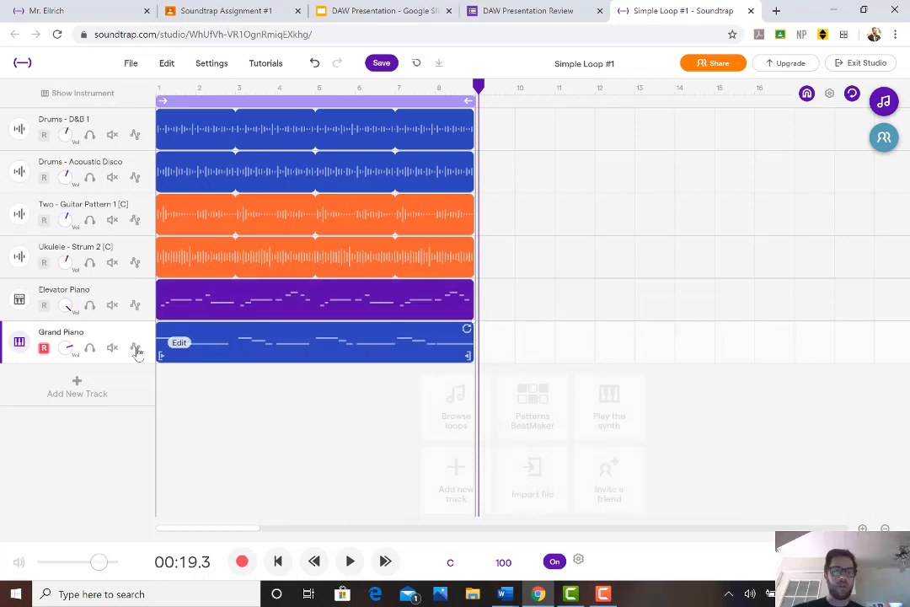
pyautogui.rightClick(186, 349)
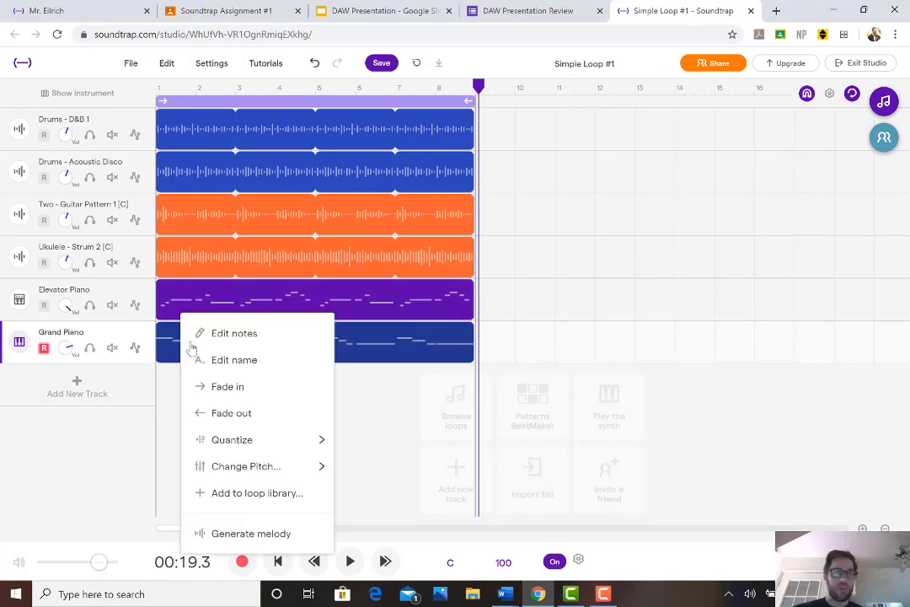
pyautogui.click(221, 333)
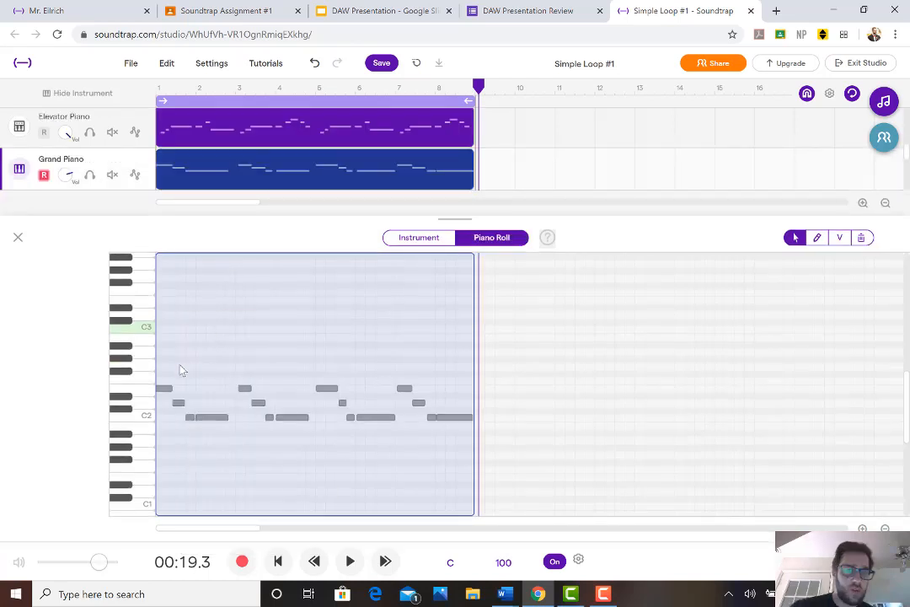
pyautogui.moveTo(166, 356); pyautogui.dragTo(220, 451)
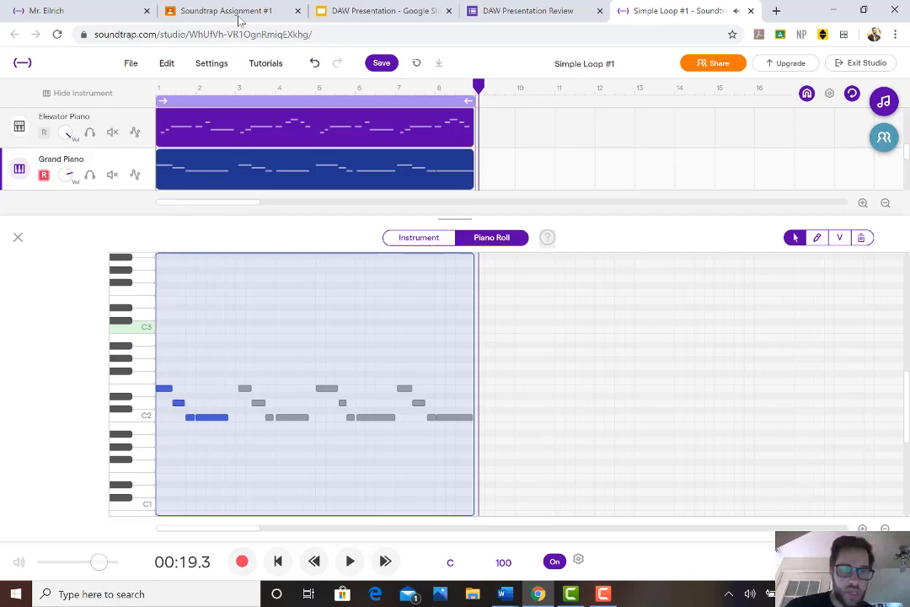
# Replace the Grand Piano notes in bars 3 and 4 with a copy of the opening two-bar phrase, pasted at bar 3
pyautogui.click(237, 89)
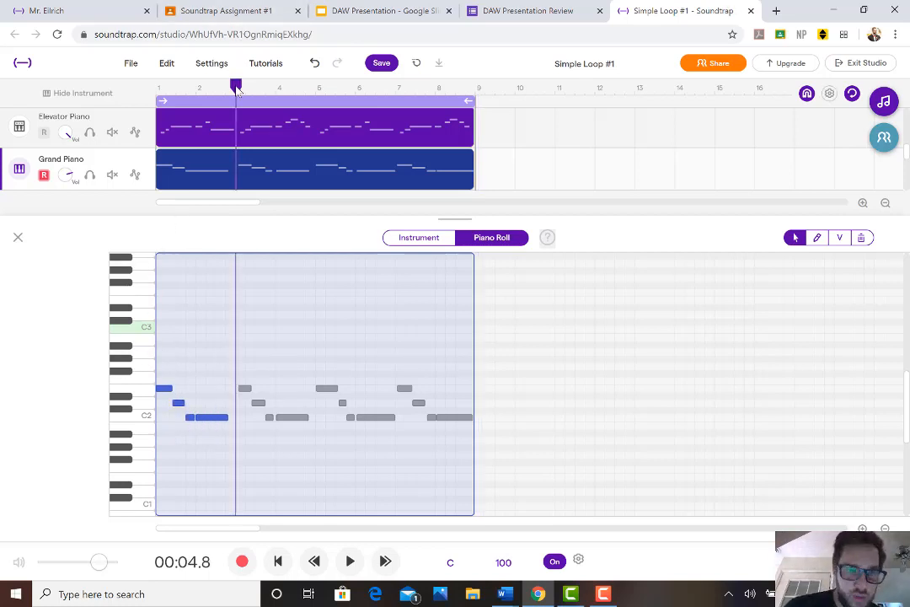
pyautogui.moveTo(243, 375); pyautogui.dragTo(308, 456)
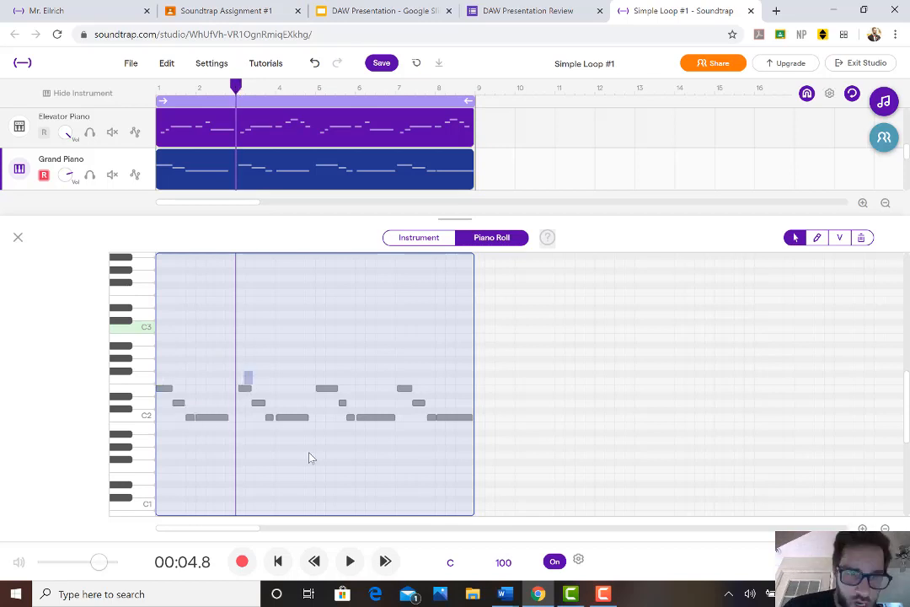
pyautogui.press('Delete')
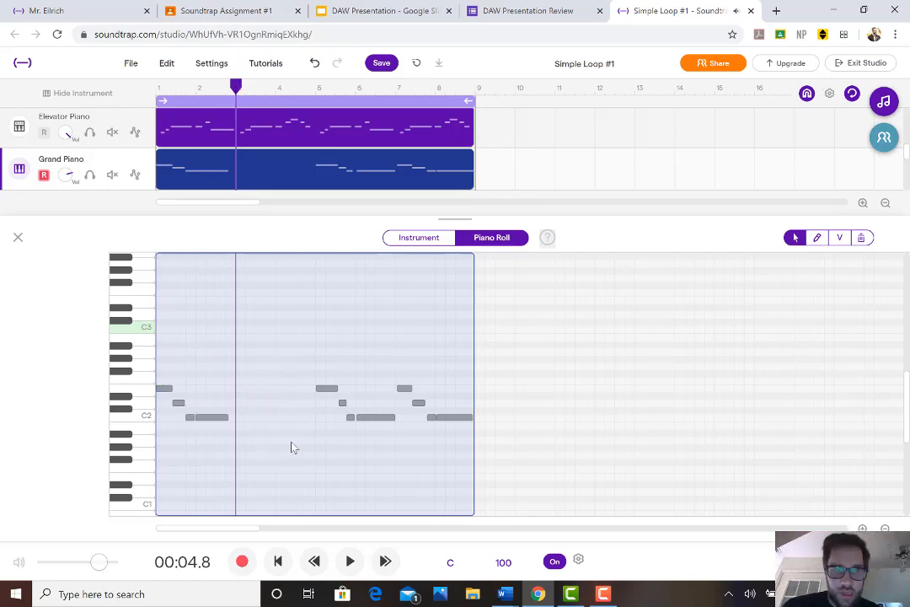
pyautogui.hotkey('ctrl', 'v')
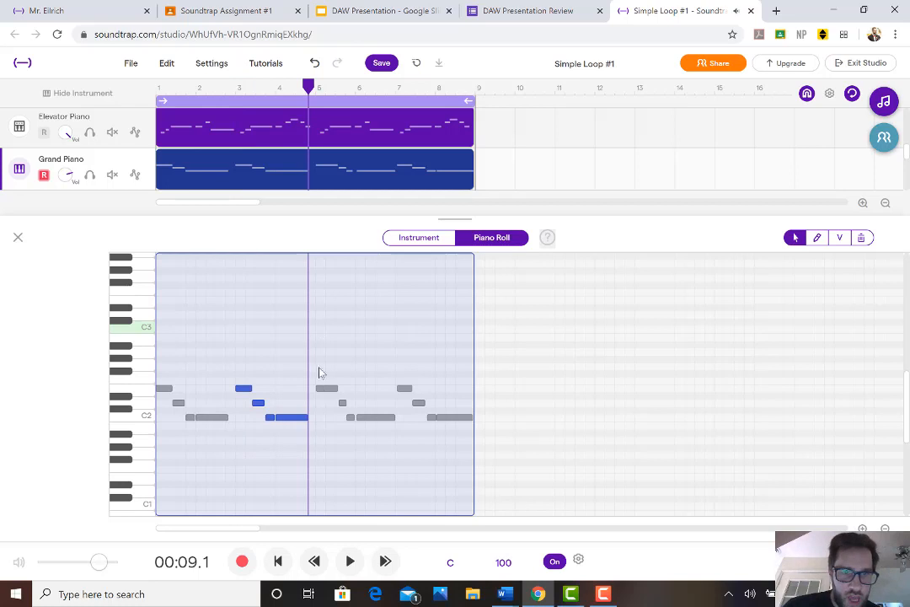
# Try to replace the Grand Piano notes in bars 5 to 8 with two copies of the phrase pasted directly after the preceding notes
pyautogui.moveTo(315, 362); pyautogui.dragTo(370, 449)
pyautogui.press('Delete')
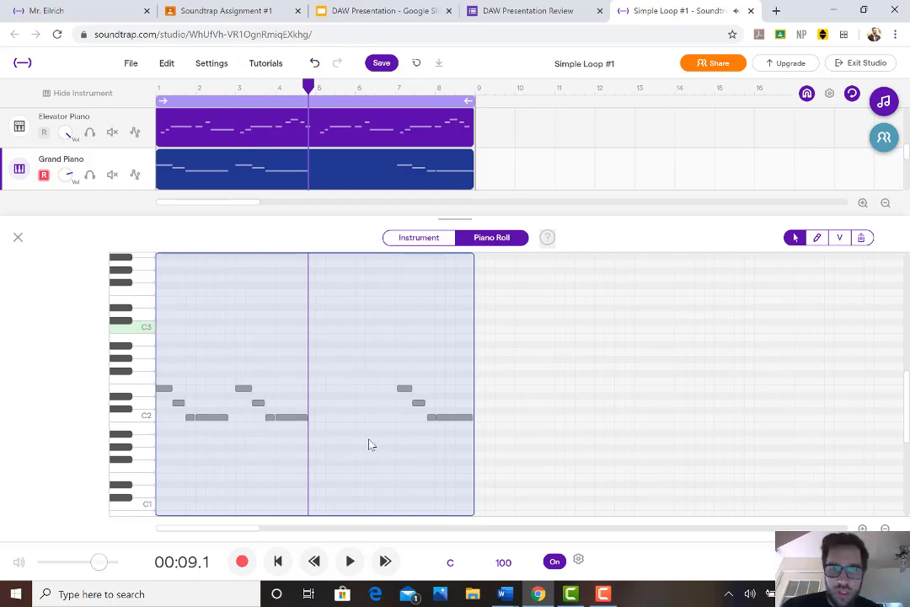
pyautogui.hotkey('ctrl', 'v')
pyautogui.click(421, 365)
pyautogui.moveTo(398, 365); pyautogui.dragTo(462, 447)
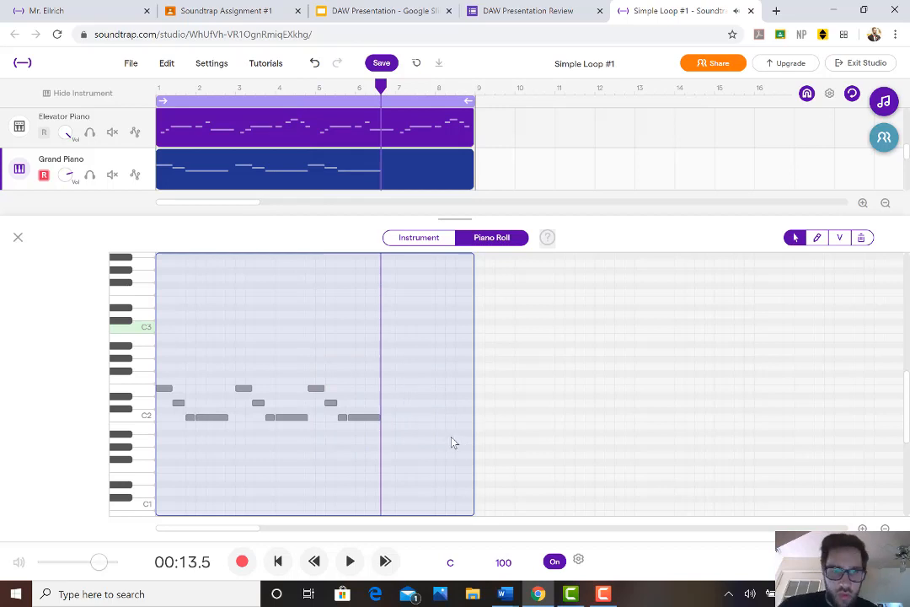
pyautogui.hotkey('ctrl', 'v')
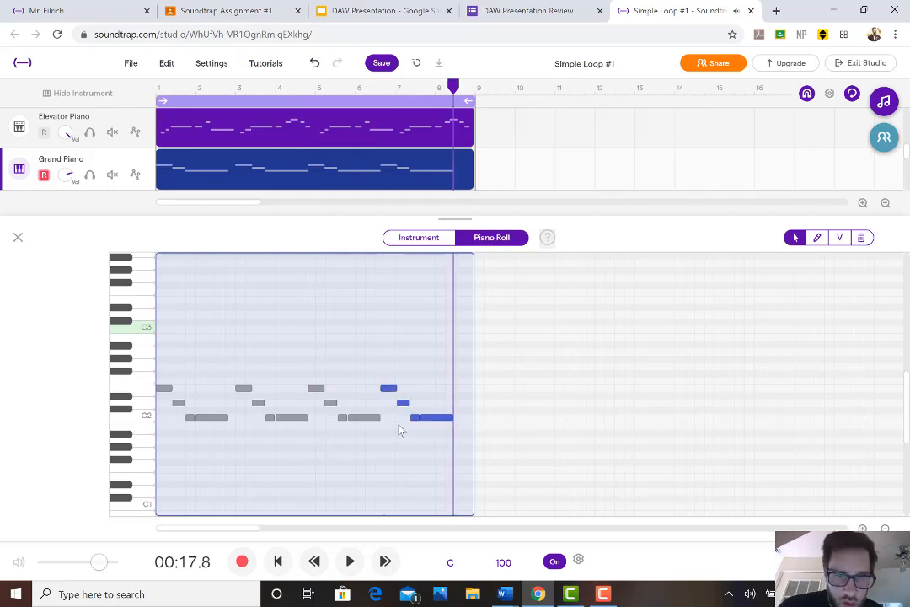
# Undo the phrase replacements in bars 5 to 8, leaving the copied phrase at bar 3
pyautogui.hotkey('ctrl', 'z')
pyautogui.hotkey('ctrl', 'z')
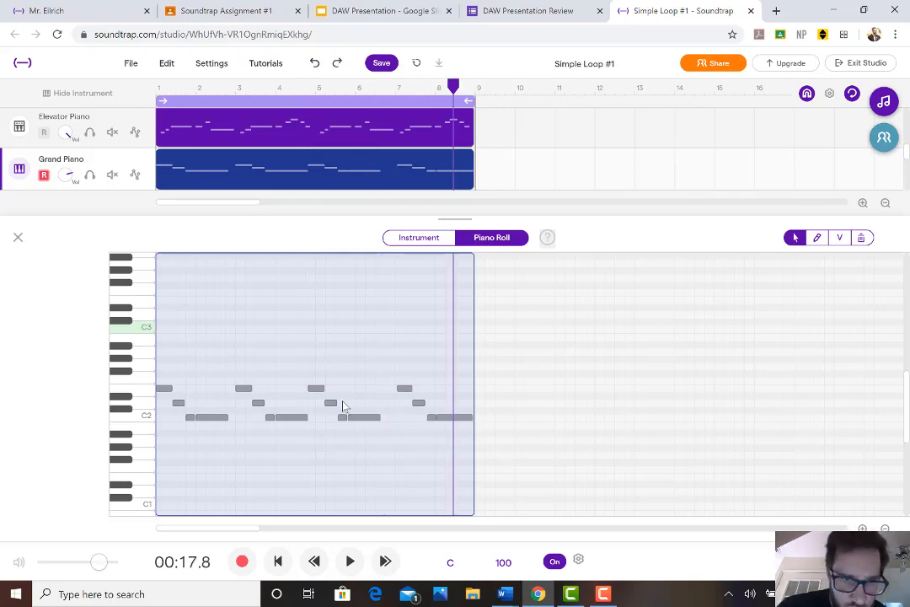
pyautogui.hotkey('ctrl', 'z')
pyautogui.hotkey('ctrl', 'z')
pyautogui.hotkey('ctrl', 'z')
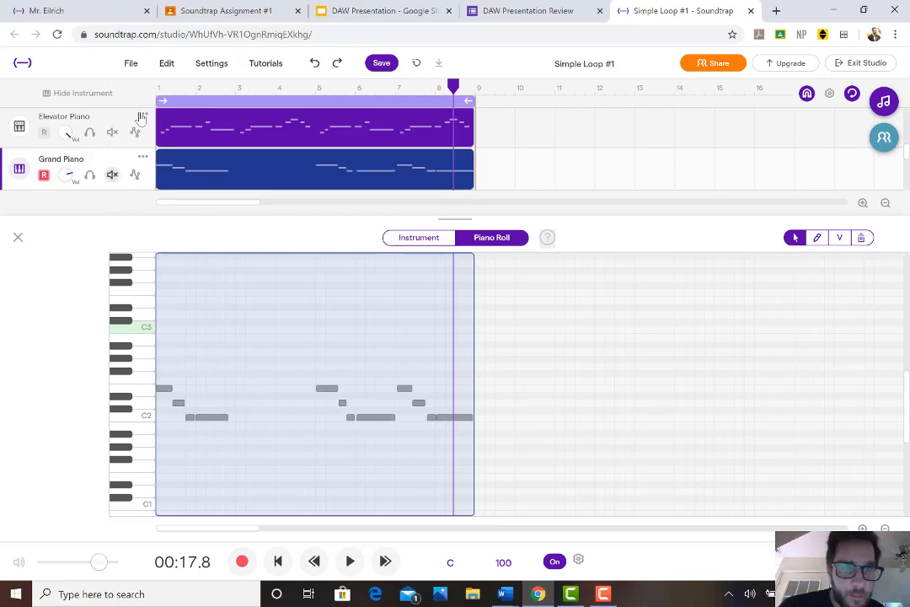
pyautogui.hotkey('ctrl', 'z')
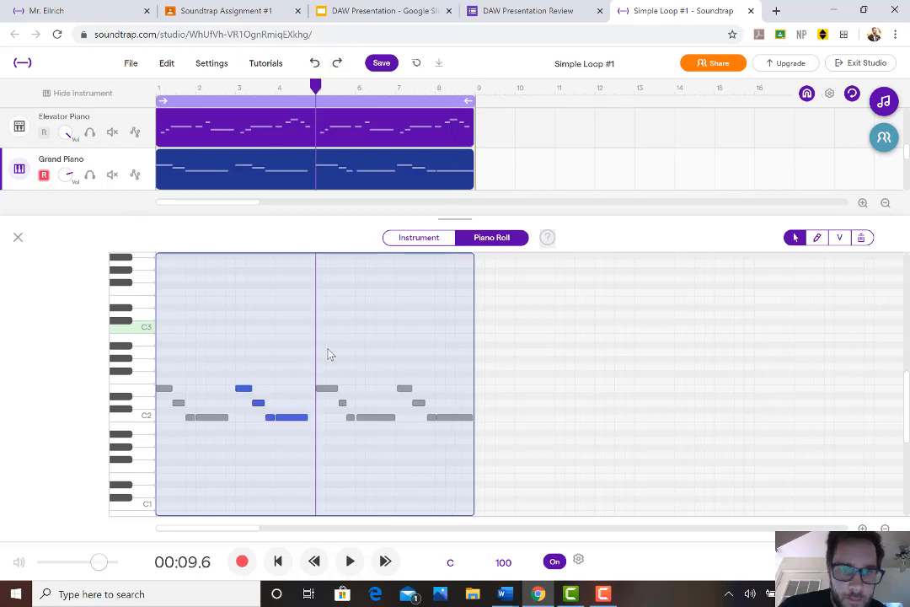
# Delete the originally recorded Grand Piano notes in bars 5 to 8
pyautogui.moveTo(406, 361); pyautogui.dragTo(477, 461)
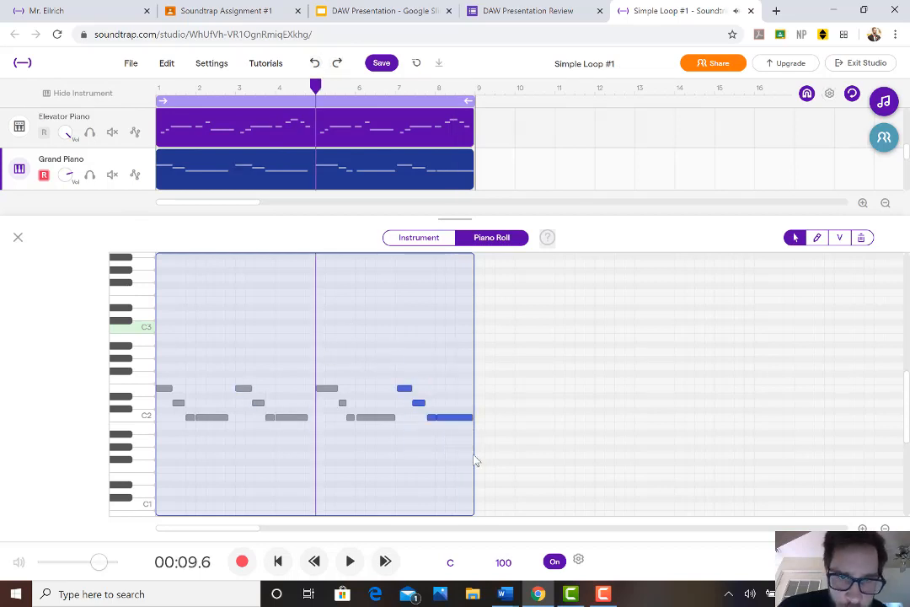
pyautogui.press('Delete')
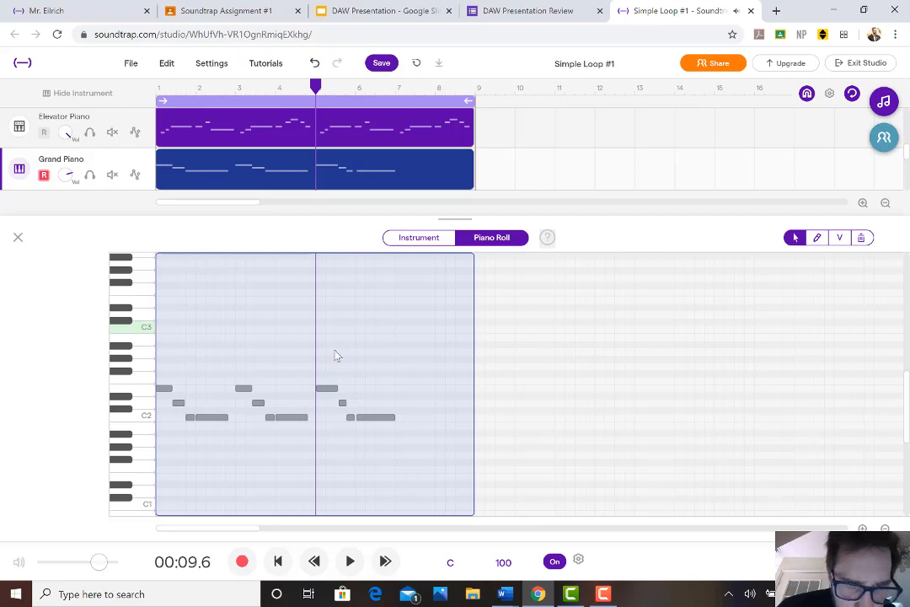
pyautogui.moveTo(336, 348); pyautogui.dragTo(431, 466)
pyautogui.press('Delete')
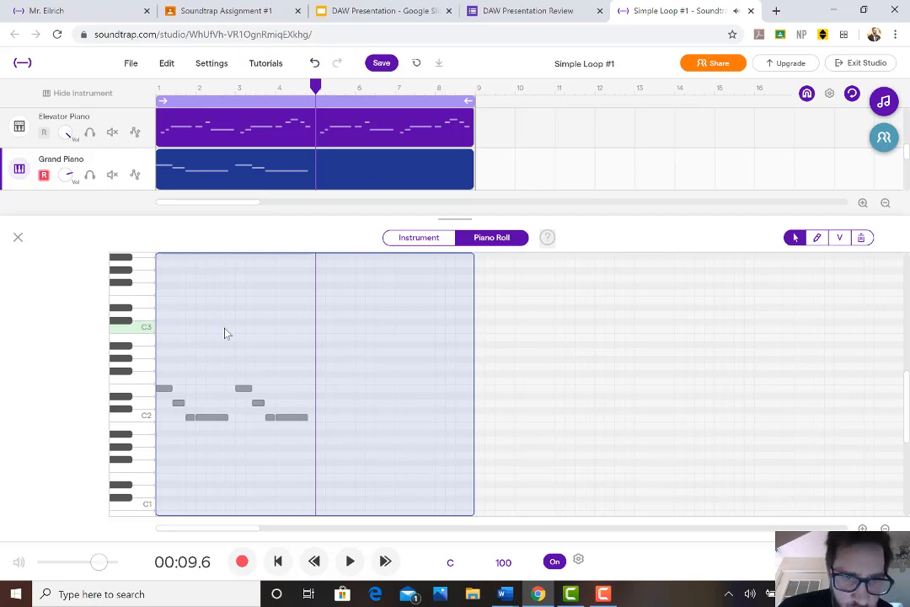
# Copy the Grand Piano phrase in bars 3 and 4 and paste it at the starts of bars 5 and 7
pyautogui.moveTo(216, 324); pyautogui.dragTo(310, 463)
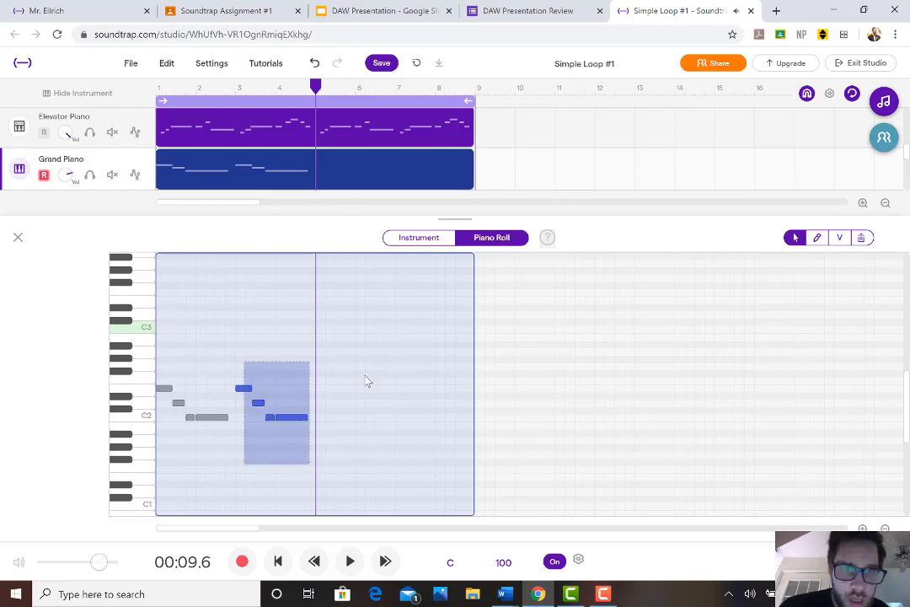
pyautogui.press('z')
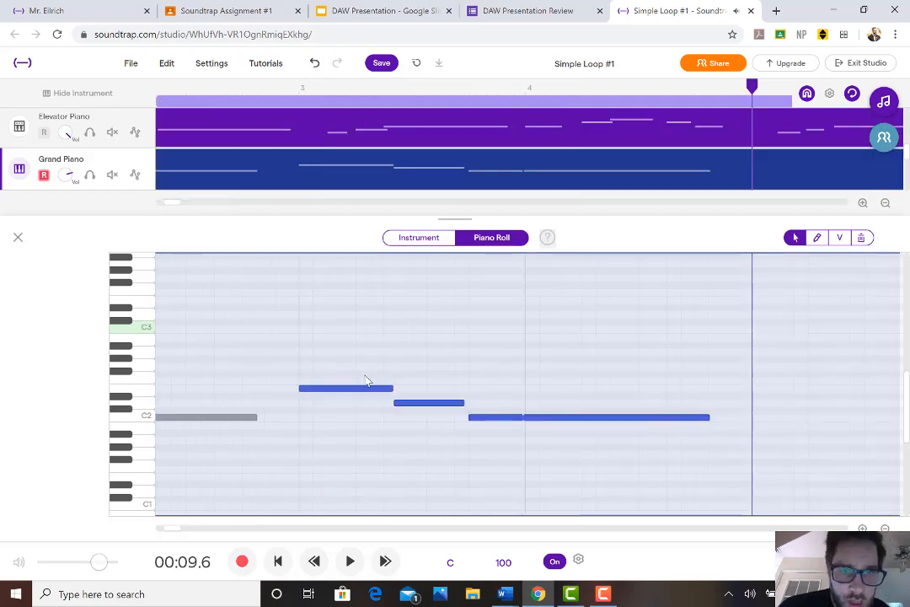
pyautogui.click(884, 207)
pyautogui.click(883, 209)
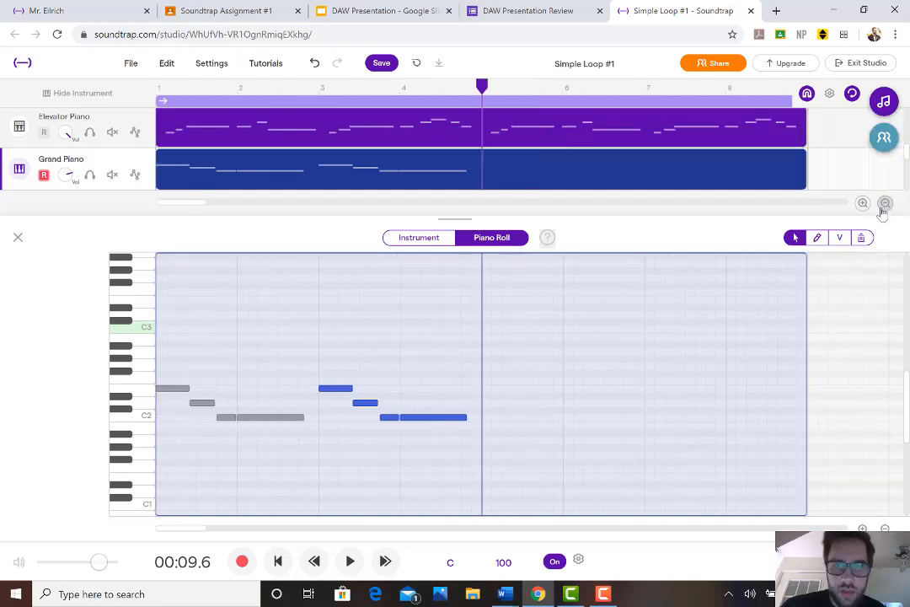
pyautogui.click(882, 210)
pyautogui.hotkey('ctrl', 'v')
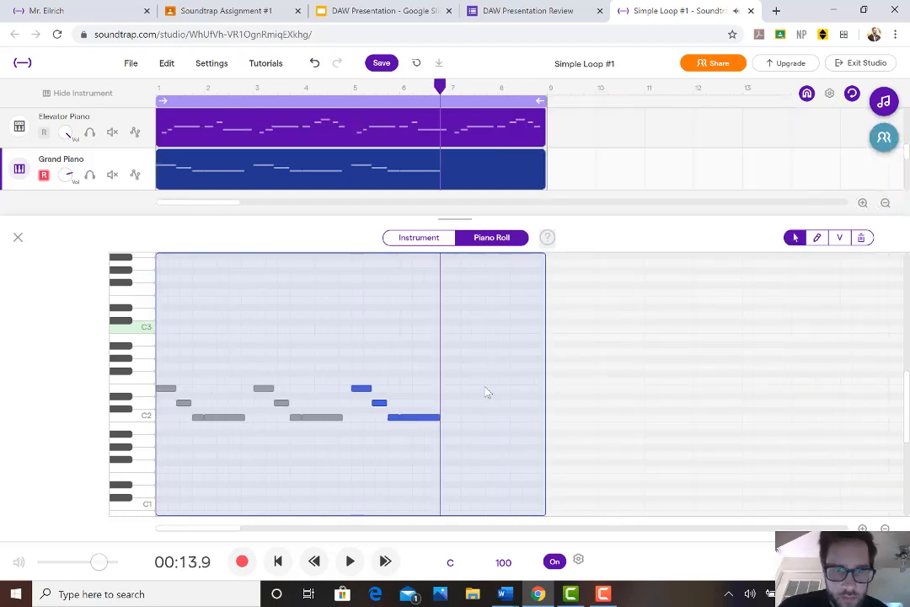
pyautogui.moveTo(440, 87); pyautogui.dragTo(448, 90)
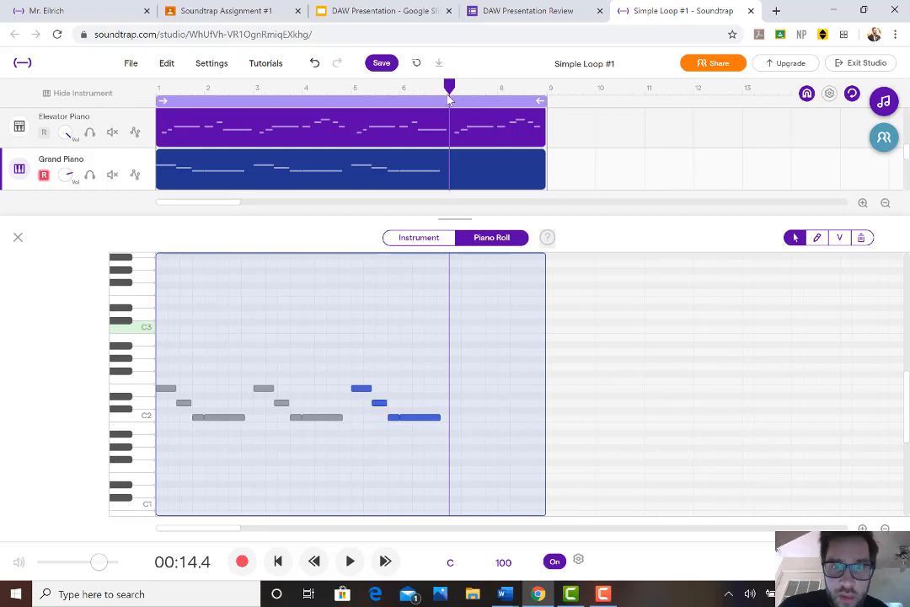
pyautogui.hotkey('ctrl', 'v')
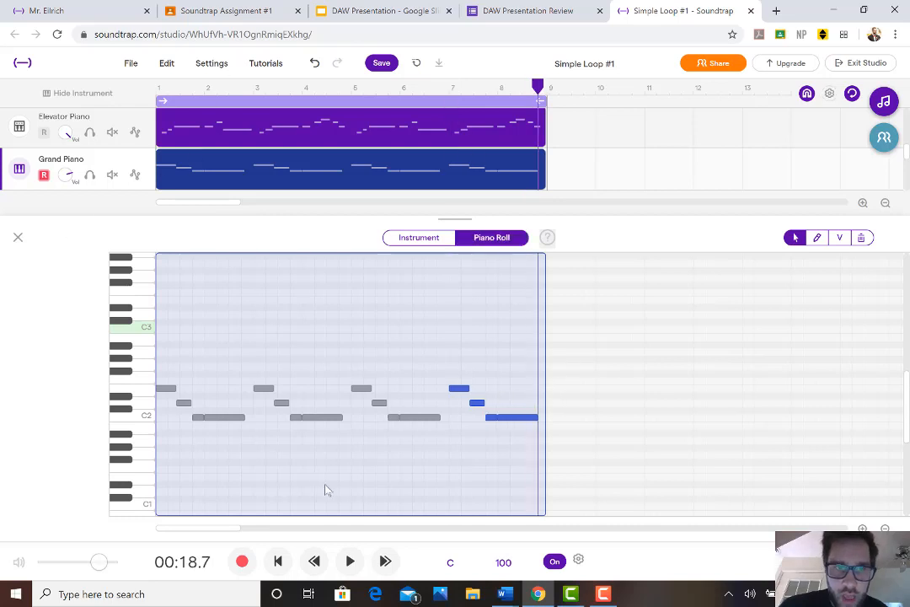
# Play back the song to check the repeated Grand Piano phrase, stop playback and close the piano roll
pyautogui.click(349, 562)
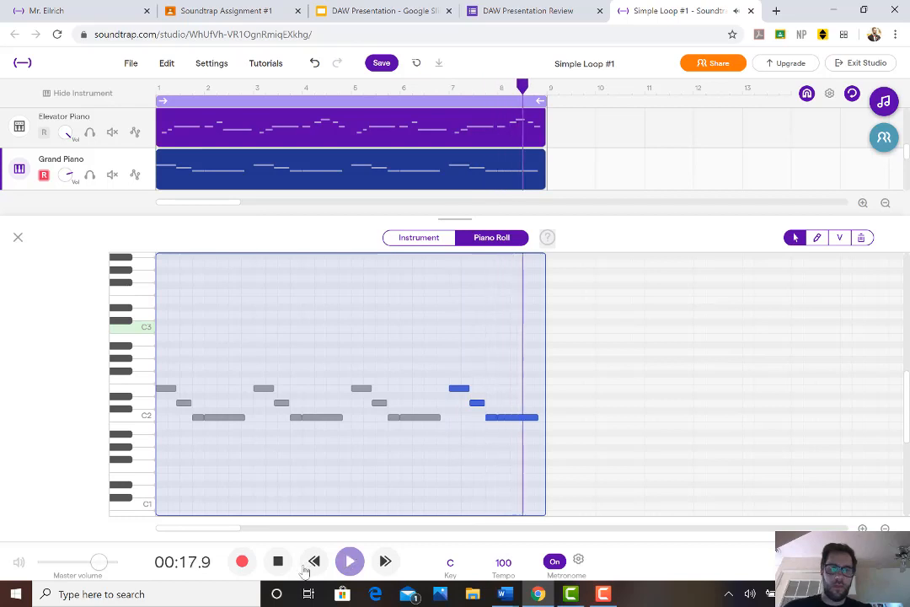
pyautogui.click(277, 563)
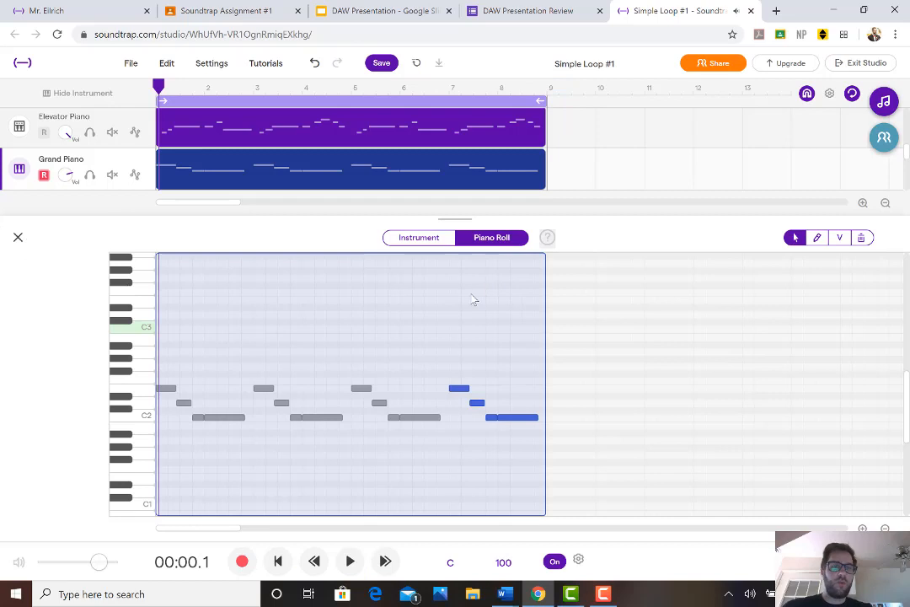
pyautogui.click(19, 239)
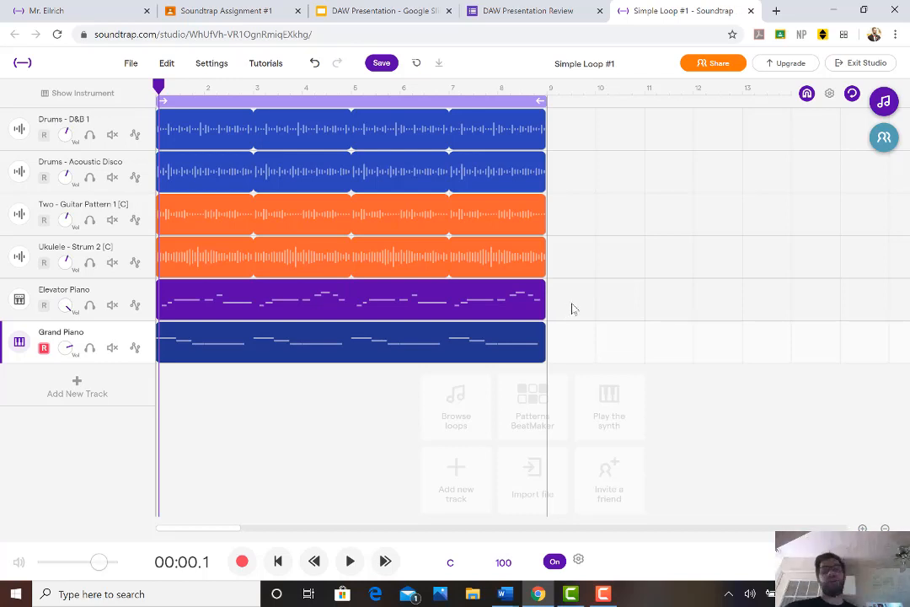
pyautogui.click(610, 593)
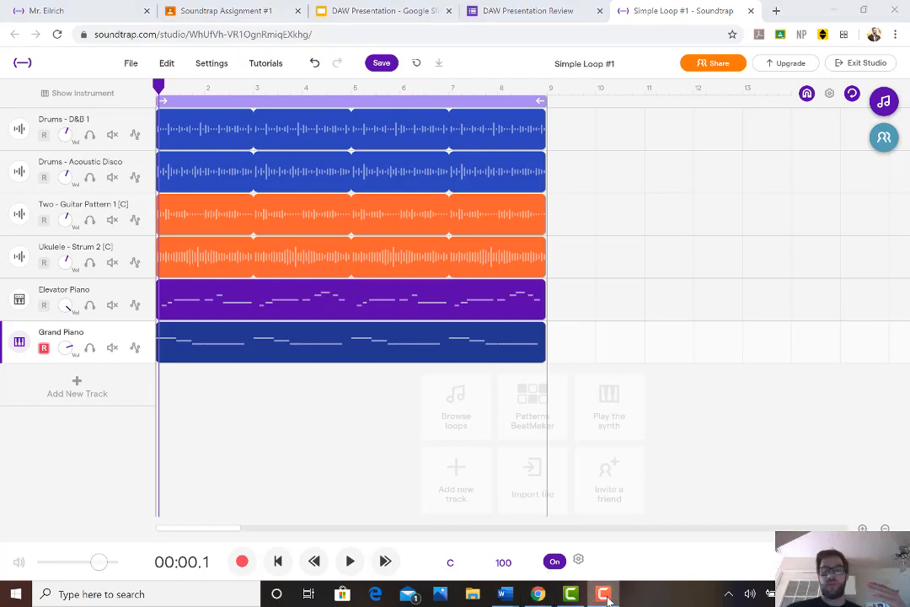